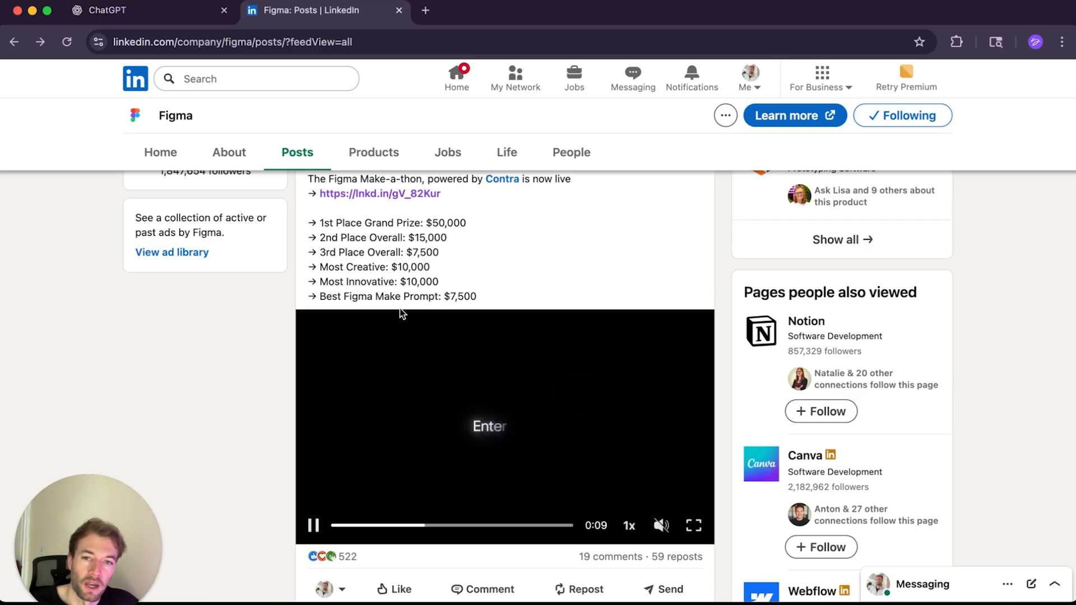
Step: Read through Figma's LinkedIn announcement of the Make-a-thon and its prize list
scroll(432, 288, "down", 1)
scroll(432, 287, "up", 1)
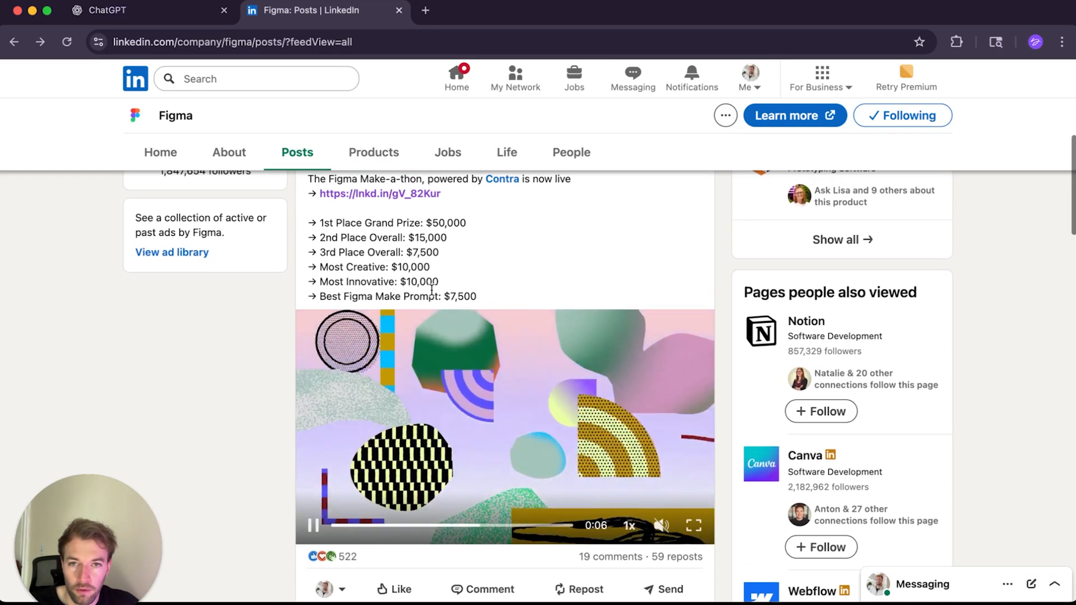
scroll(432, 289, "up", 1)
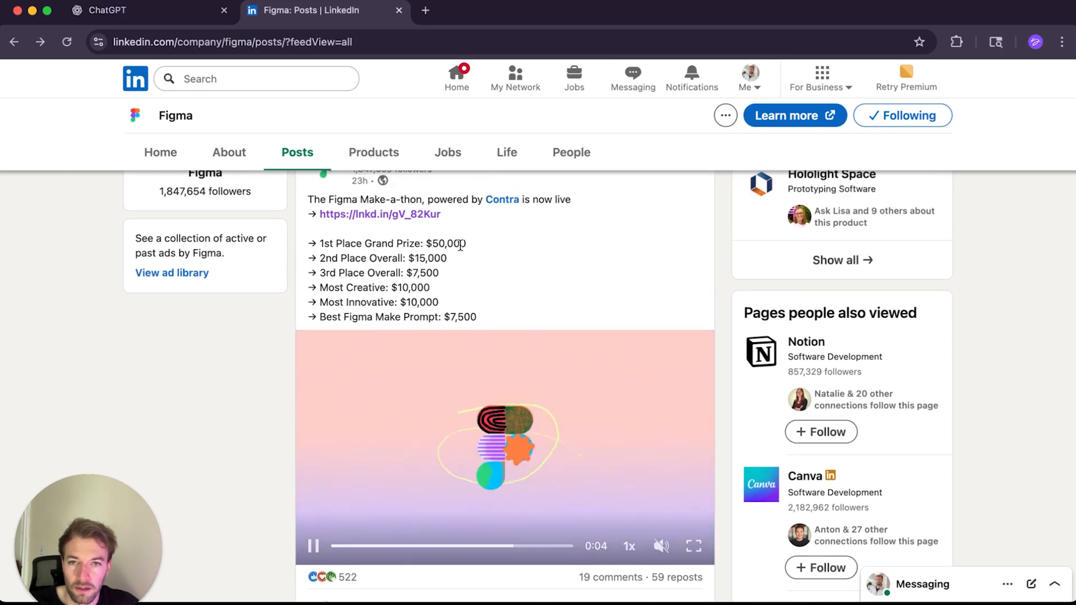
scroll(456, 274, "down", 1)
scroll(455, 265, "up", 2)
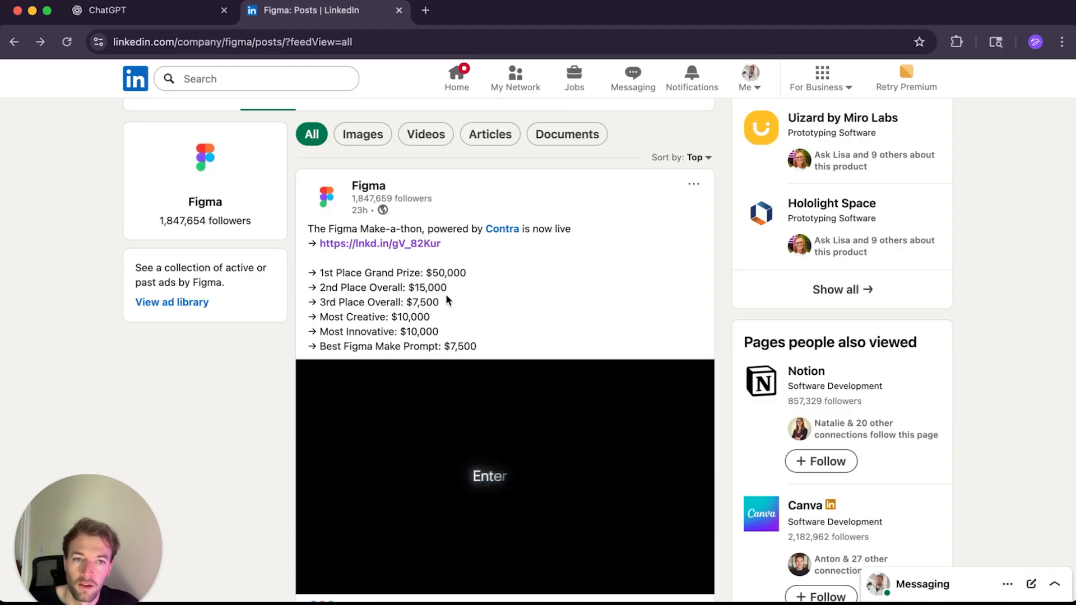
scroll(442, 341, "down", 5)
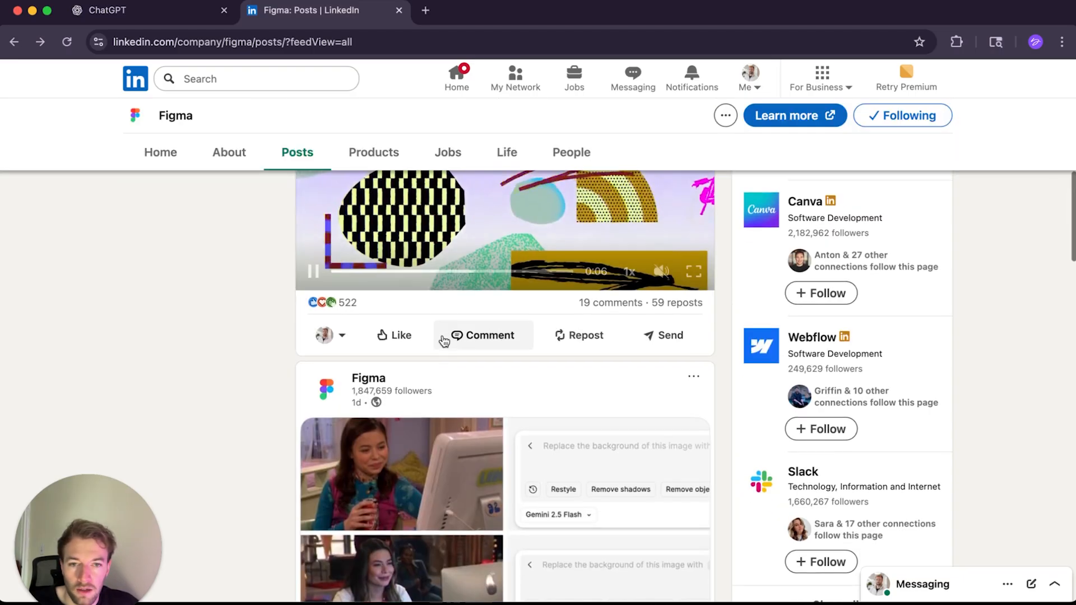
scroll(443, 341, "up", 8)
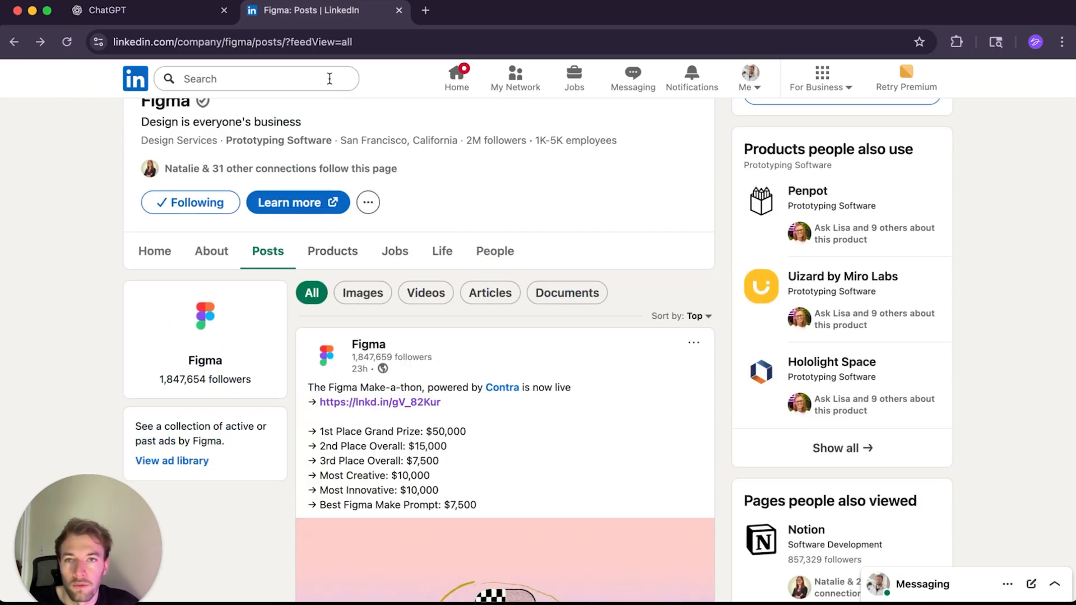
Step: In a new tab, search Google for contra figma make and open the Contra community posts about figmamakeathon
left_click(426, 10)
type("contr")
key("Return")
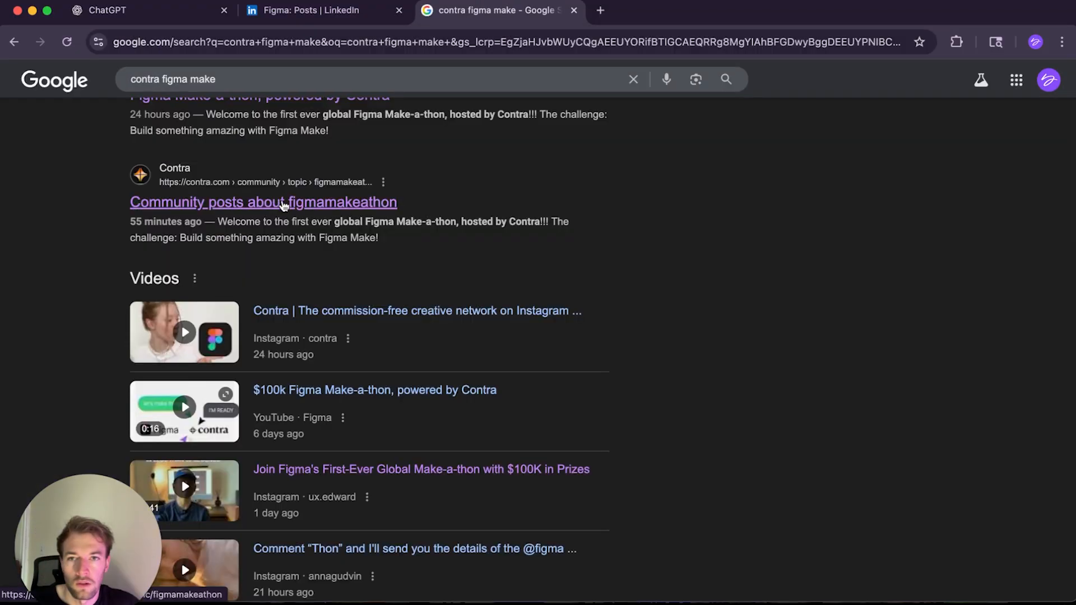
left_click(282, 204)
scroll(540, 303, "down", 5)
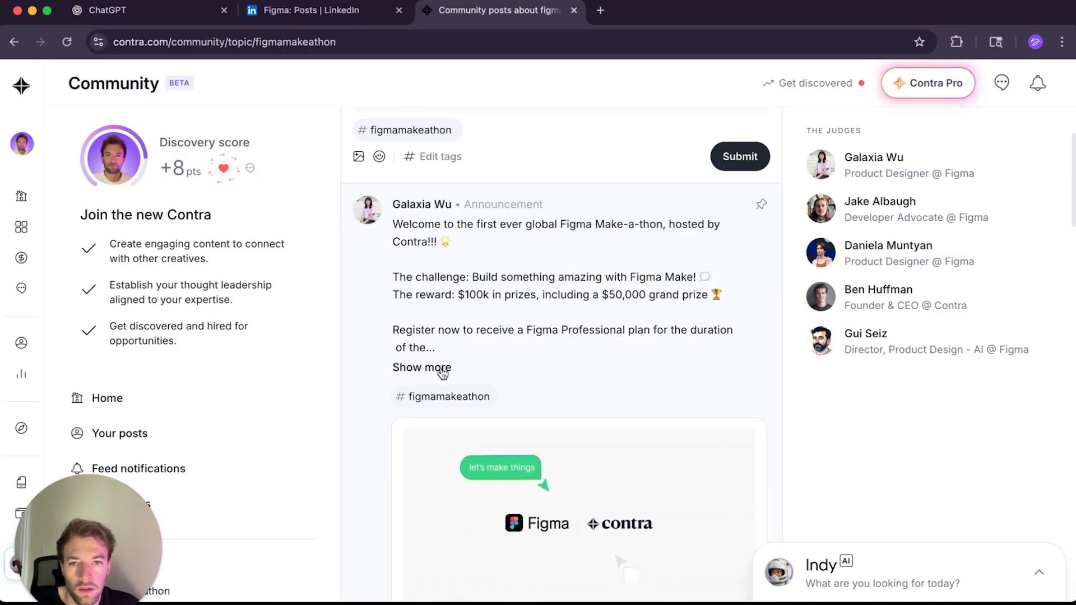
Step: Expand the hackathon announcement post and read its challenge, prize and submission details
left_click(439, 367)
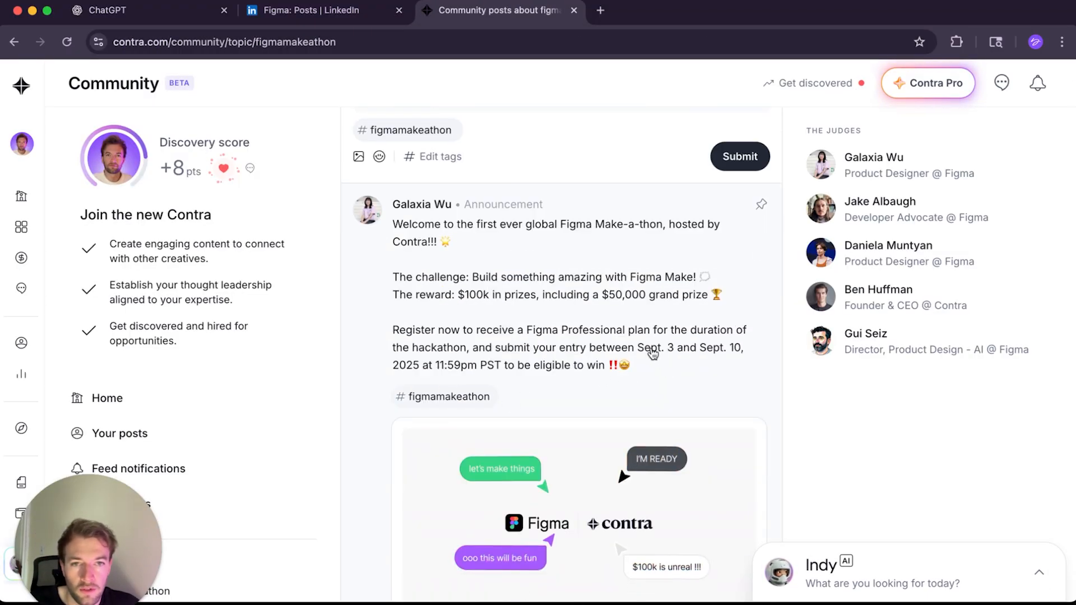
scroll(650, 348, "down", 1)
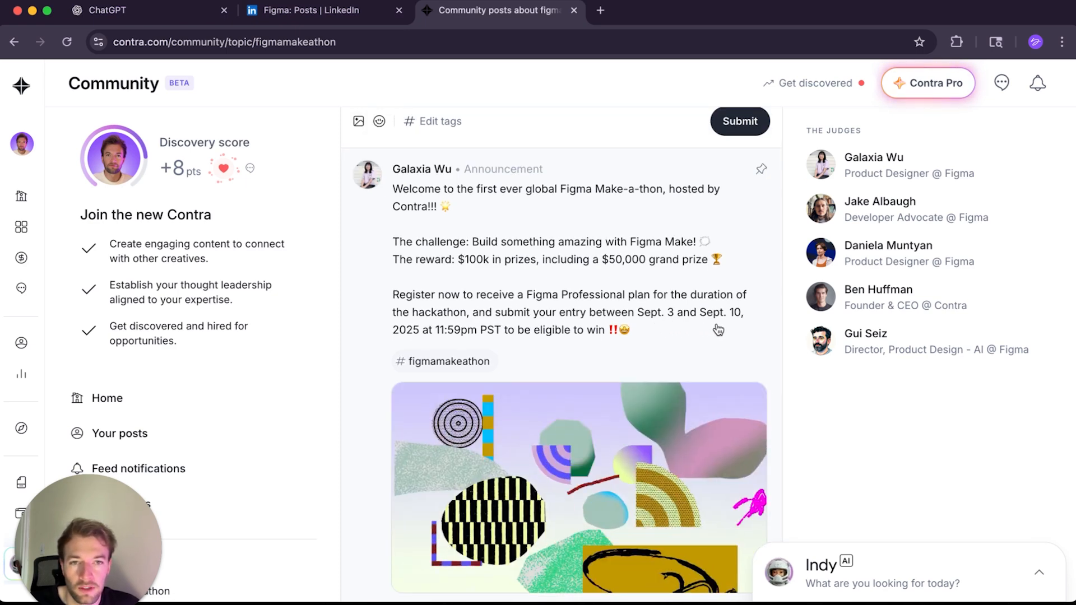
scroll(556, 352, "down", 5)
scroll(557, 351, "up", 10)
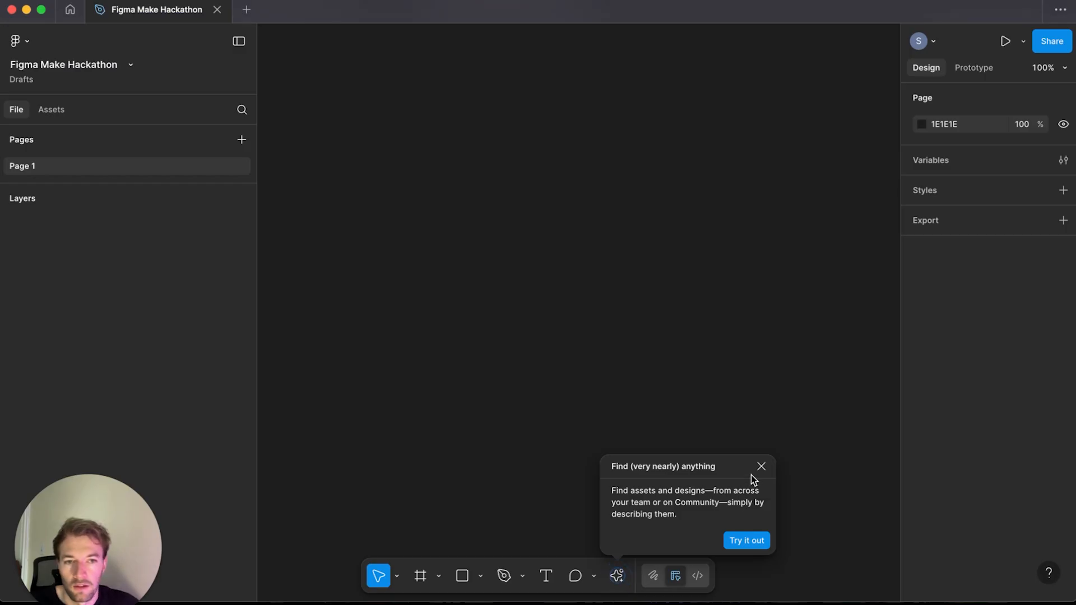
Step: Create a Desktop preset frame on the empty canvas
left_click(761, 467)
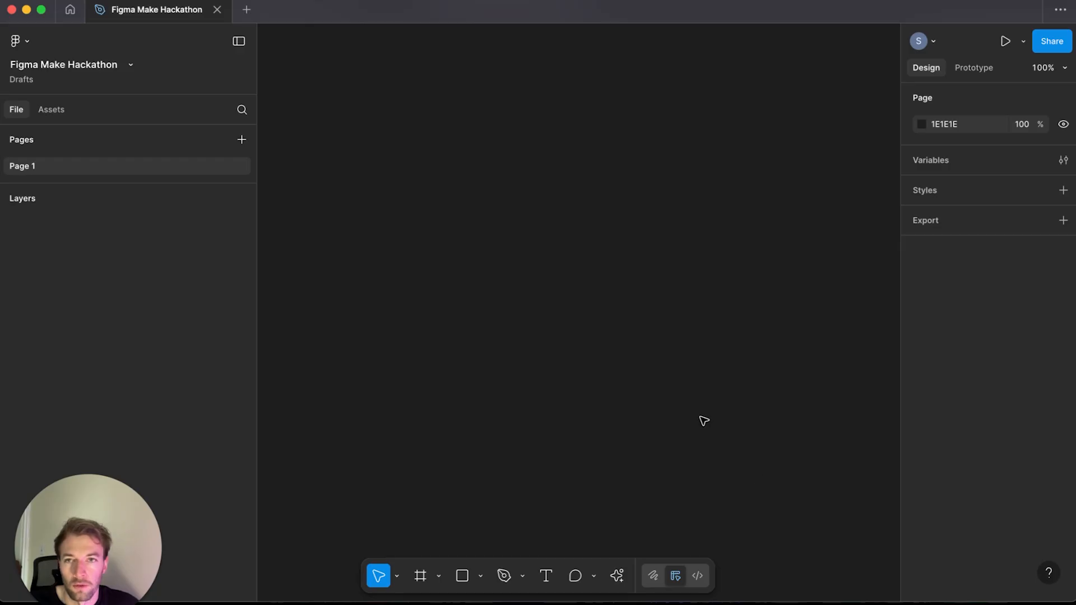
key("f")
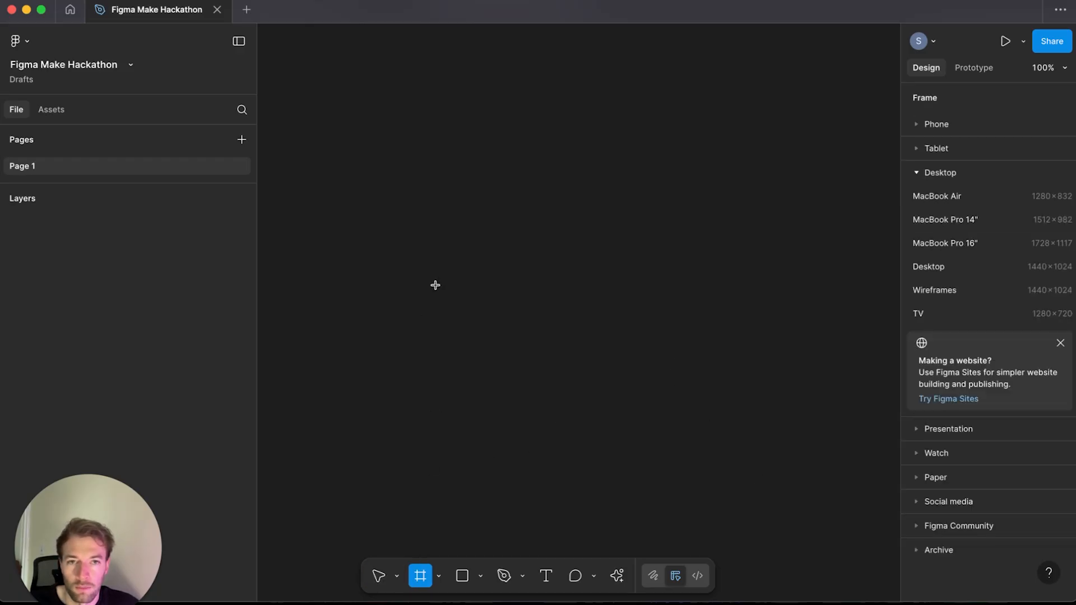
left_click(948, 269)
key("Escape")
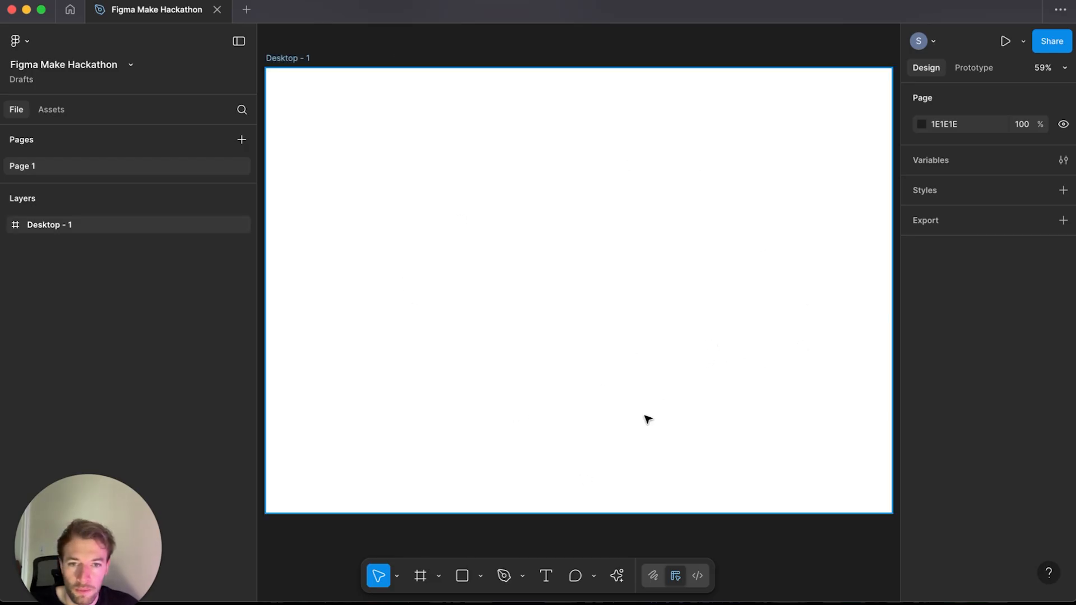
Step: Draw a rectangle covering the whole Desktop frame, 1440 × 1024
left_click(466, 581)
left_click_drag(267, 69, 891, 512)
scroll(893, 367, "left", 3)
scroll(828, 419, "right", 3)
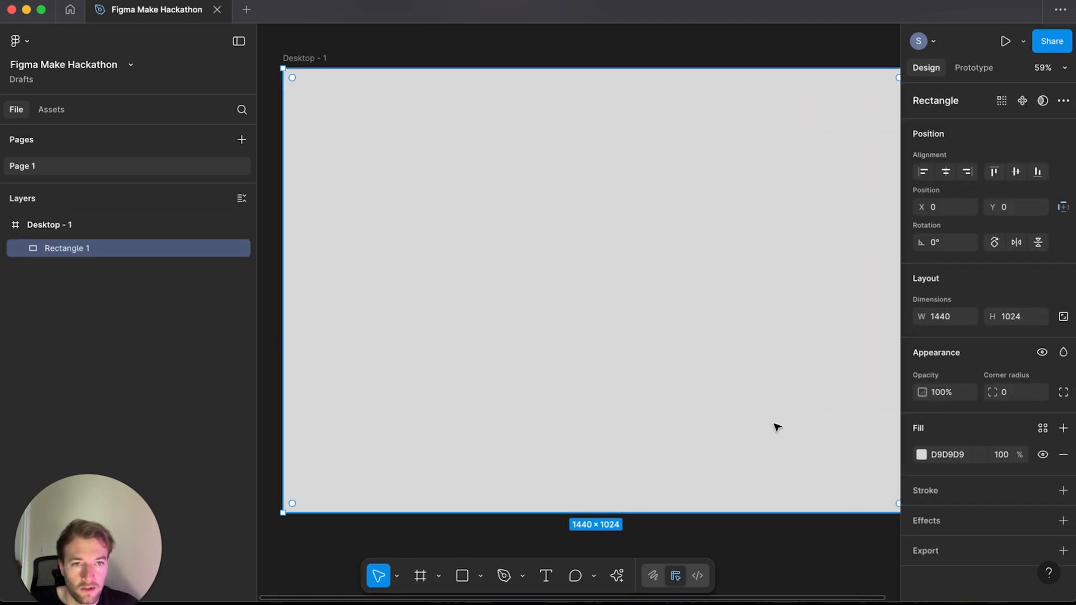
Step: Change the rectangle's fill type to a Pattern fill and close the color picker
left_click(921, 454)
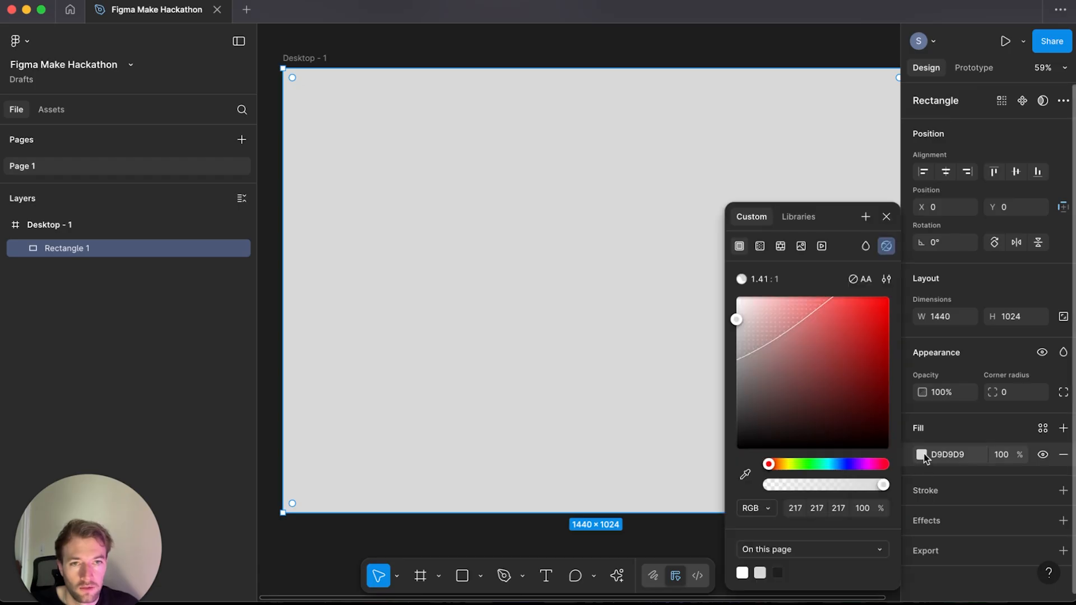
left_click(760, 248)
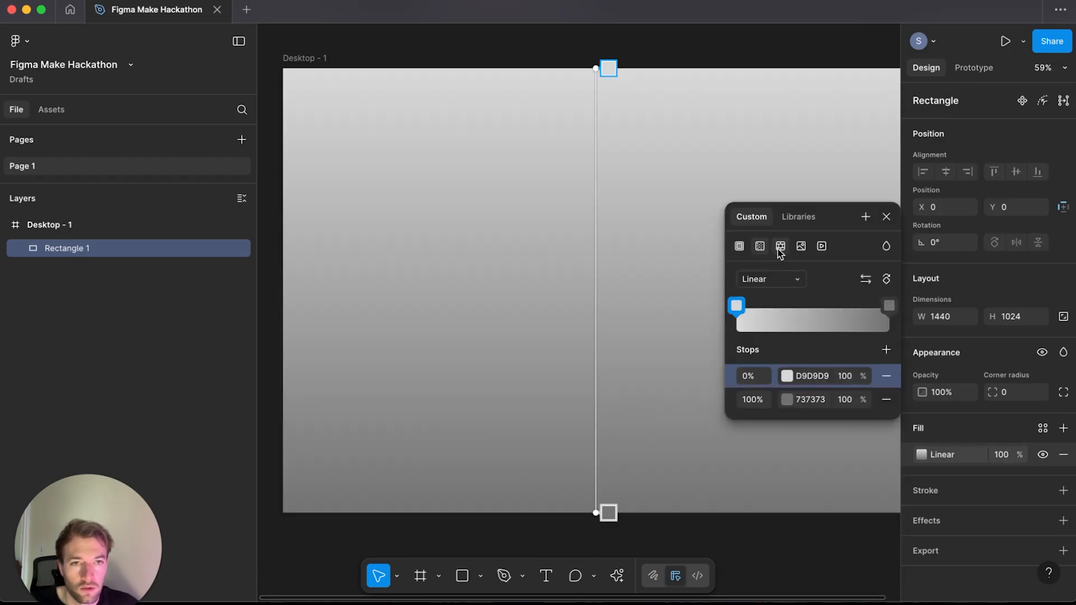
left_click(780, 247)
scroll(655, 269, "right", 1)
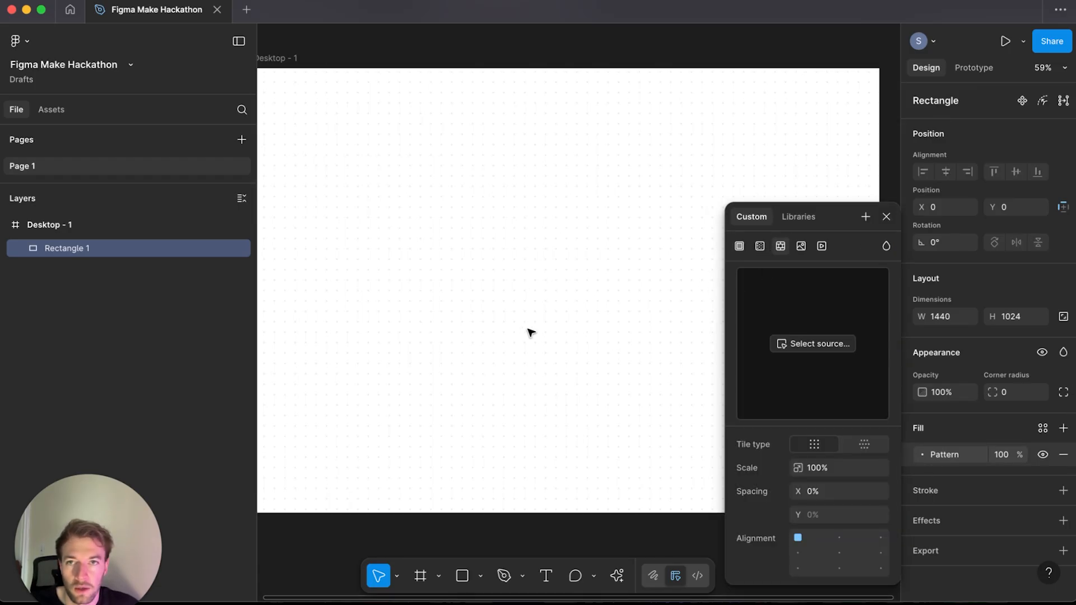
scroll(548, 354, "down", 2)
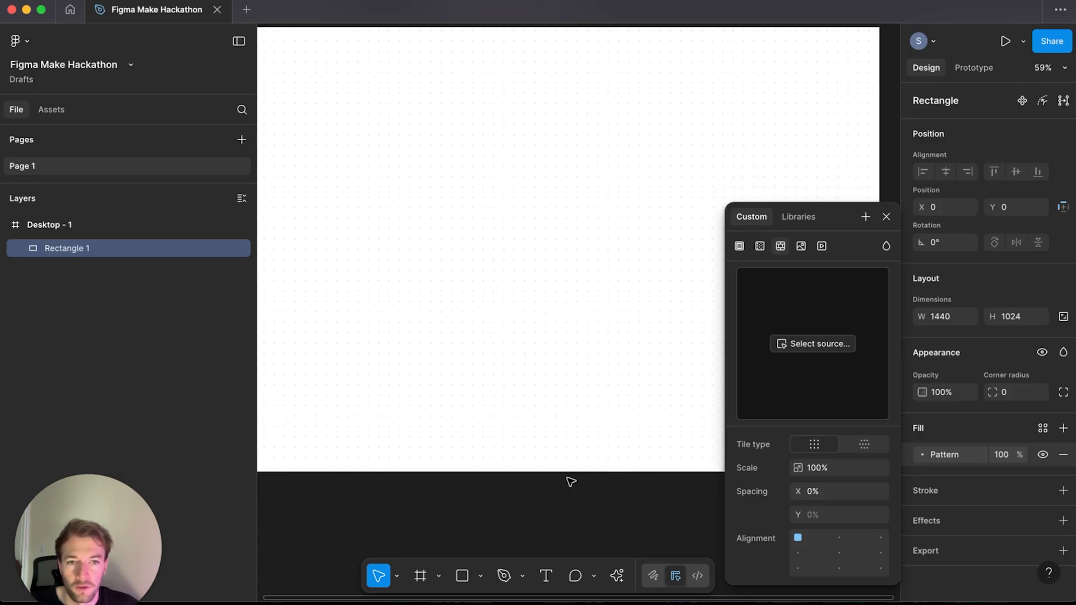
scroll(574, 394, "up", 1)
scroll(574, 395, "left", 1)
scroll(574, 394, "right", 1)
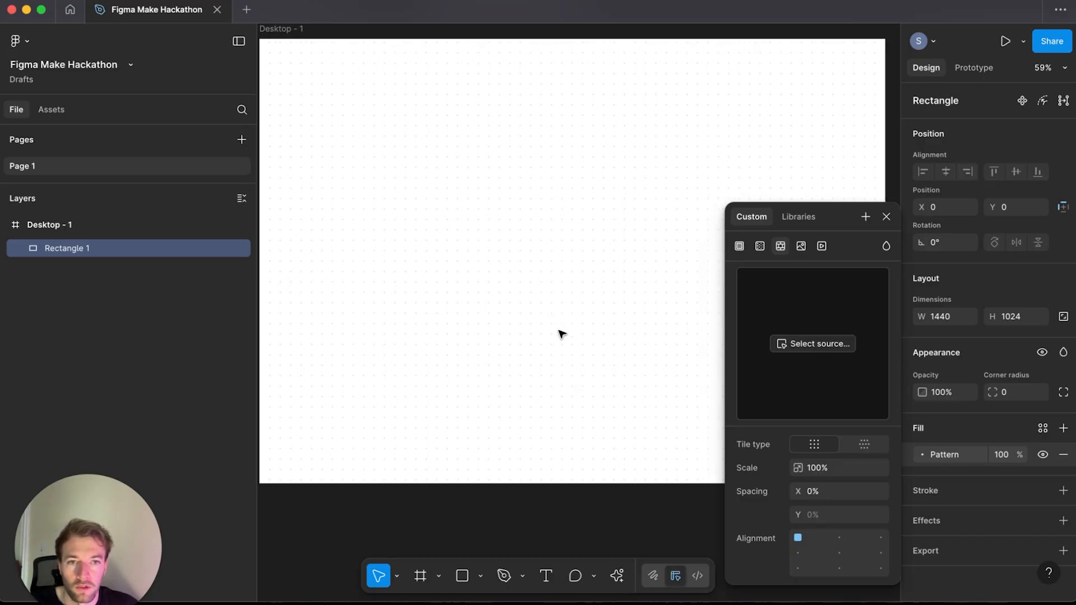
left_click(886, 218)
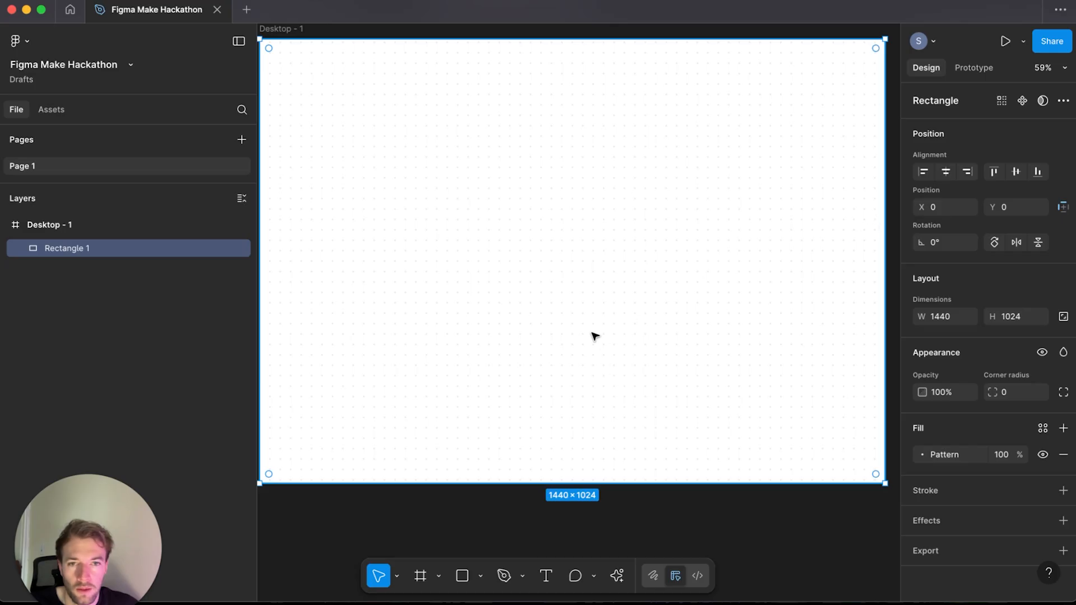
scroll(680, 314, "up", 1)
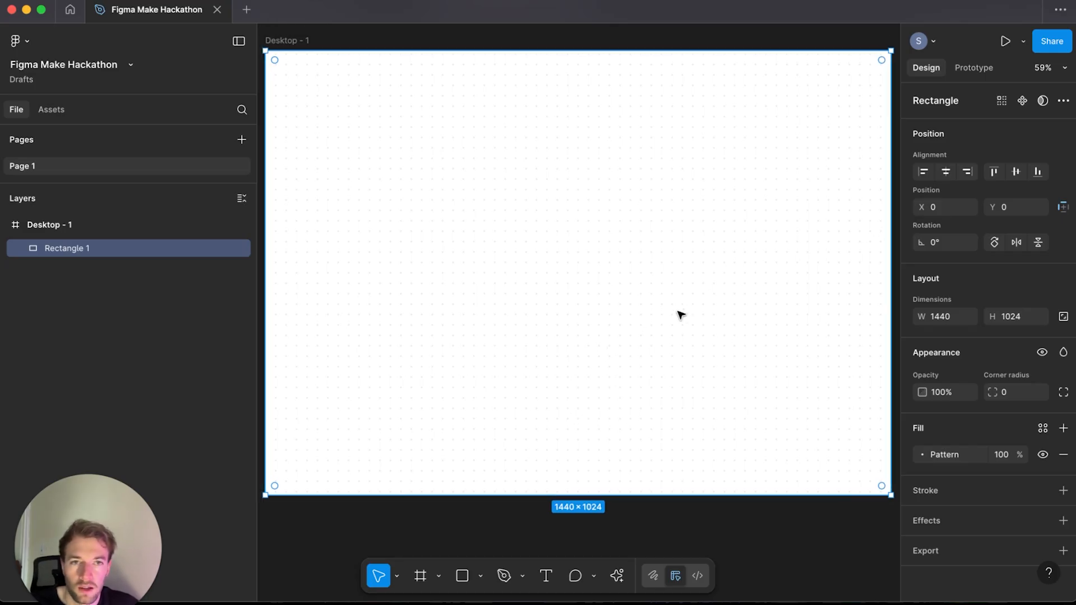
Step: Add a second fill as a radial gradient with stops FFFFFF and F1F1F1
left_click(1063, 429)
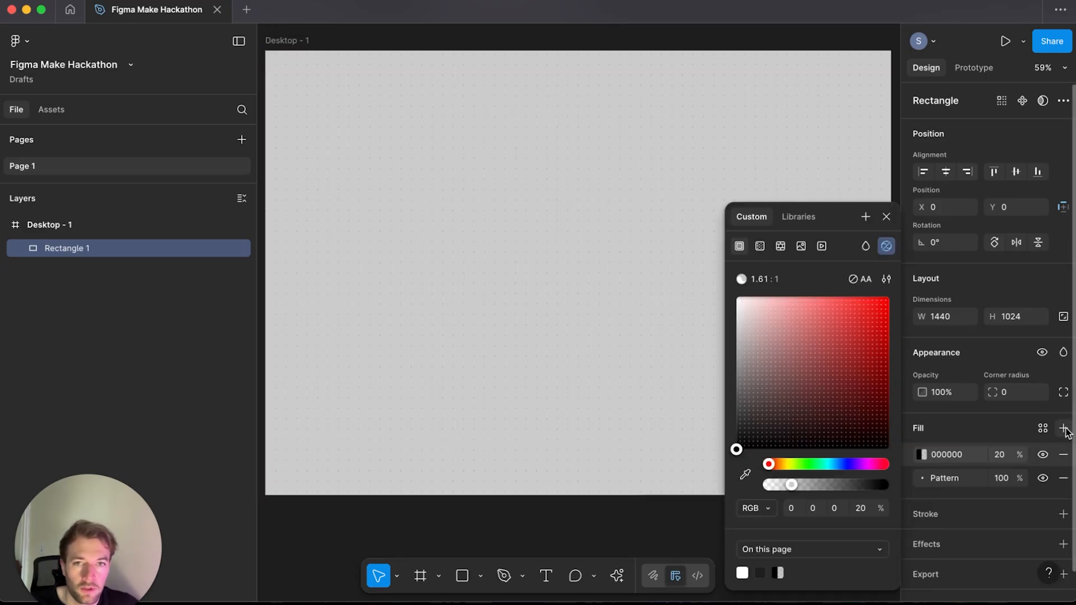
left_click(760, 247)
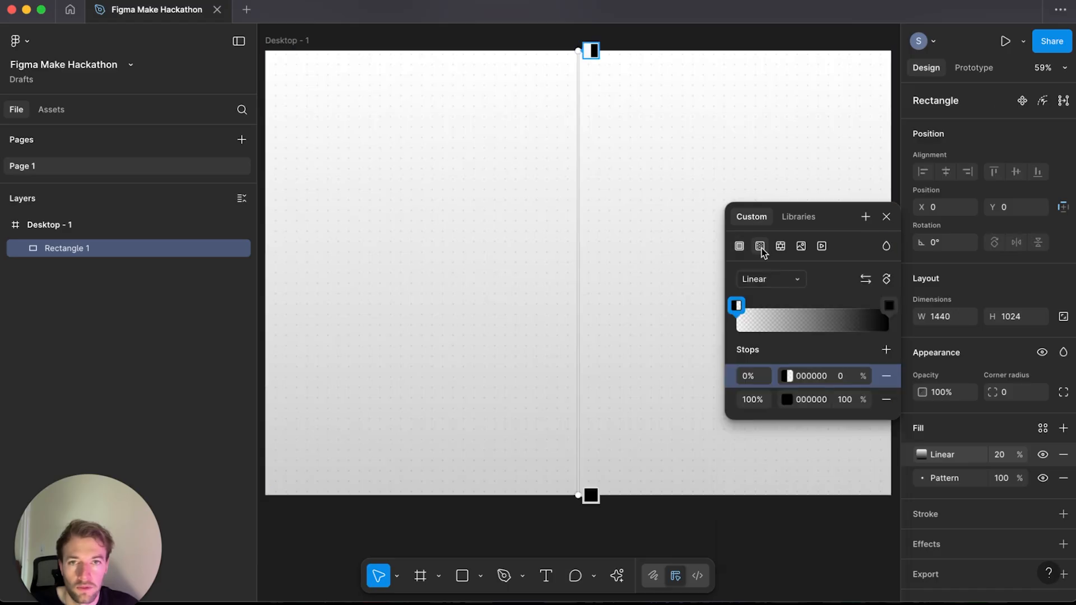
left_click(771, 279)
left_click(772, 293)
left_click(812, 375)
type("ffffff")
left_click(811, 399)
type("f")
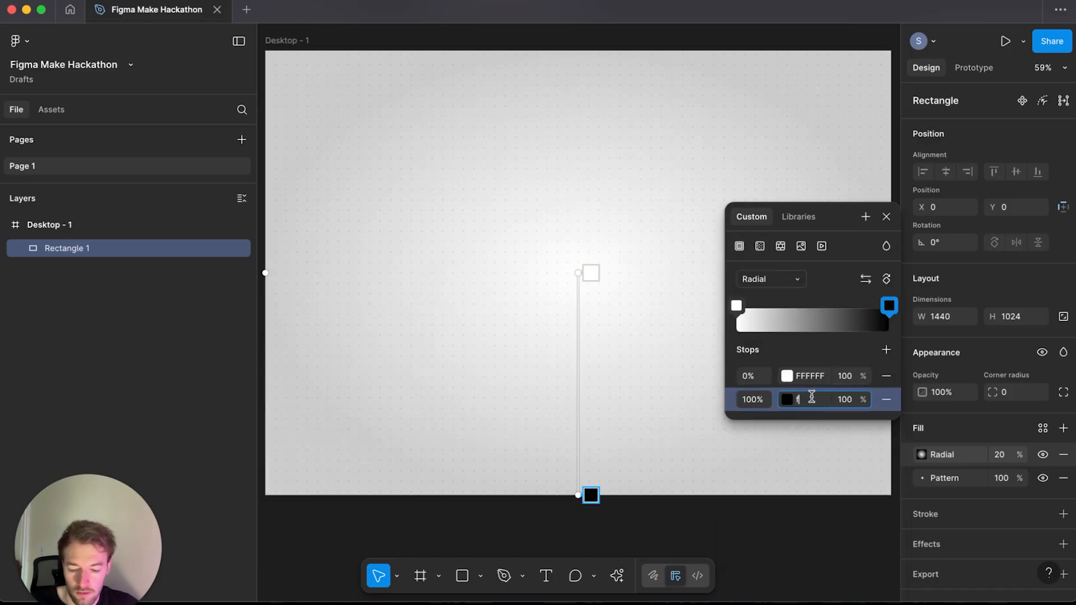
type("1f1f1")
key("Return")
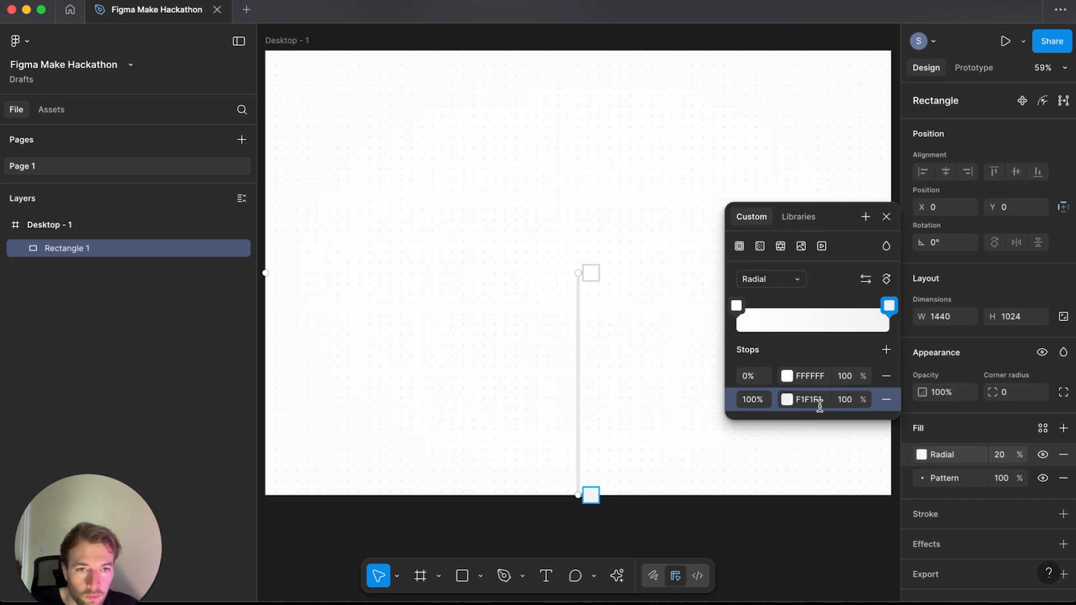
Step: Try a darker color for the outer gradient stop, then set it back to F1F1F1
left_click(787, 399)
left_click(675, 336)
left_click_drag(695, 335, 560, 342)
left_click(808, 393)
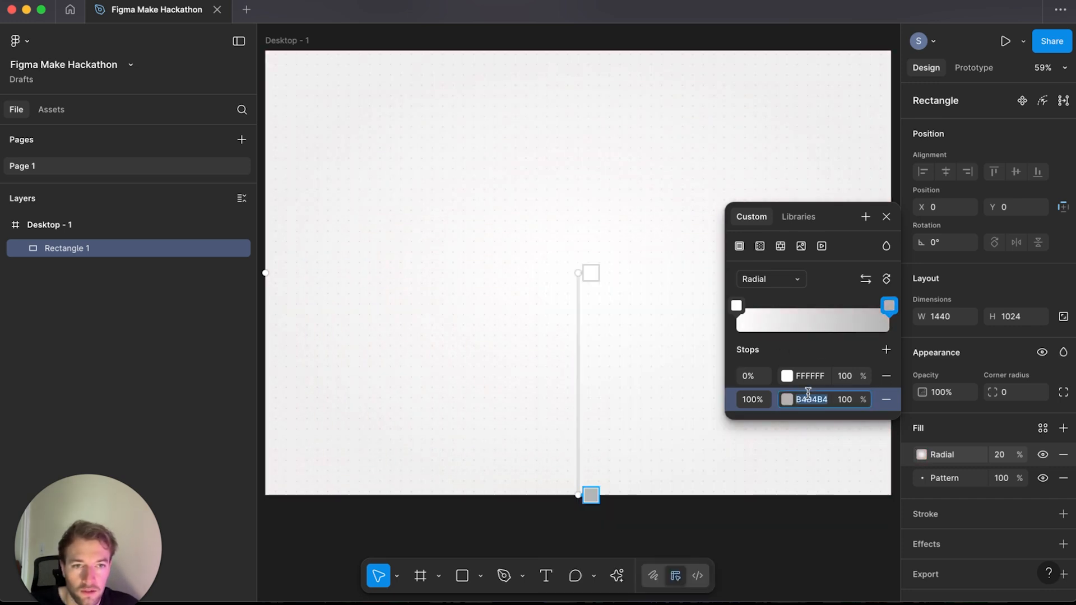
type("f1f")
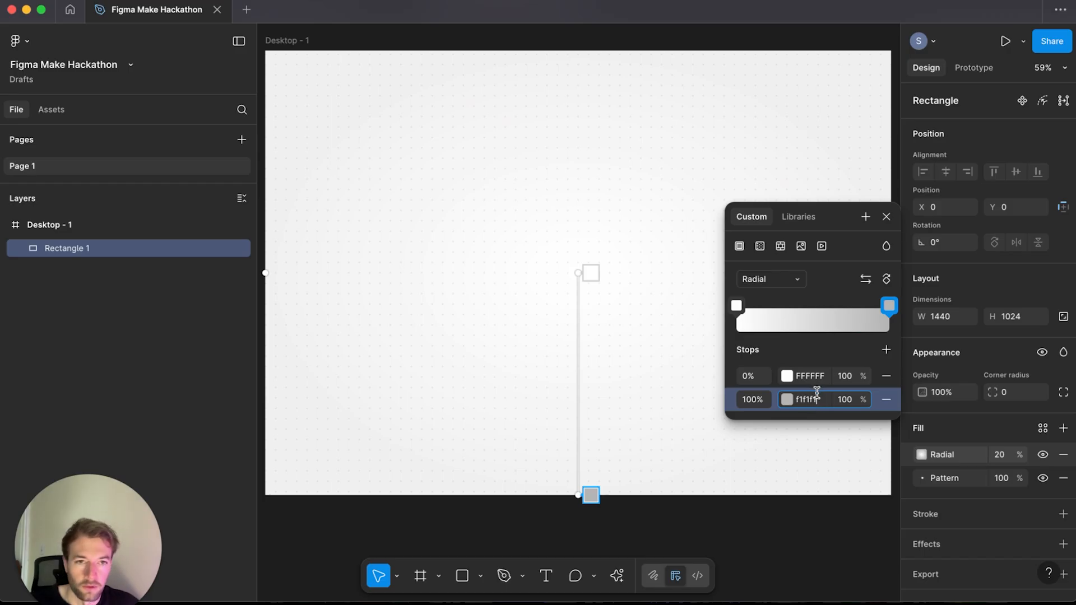
type("1f1")
key("Return")
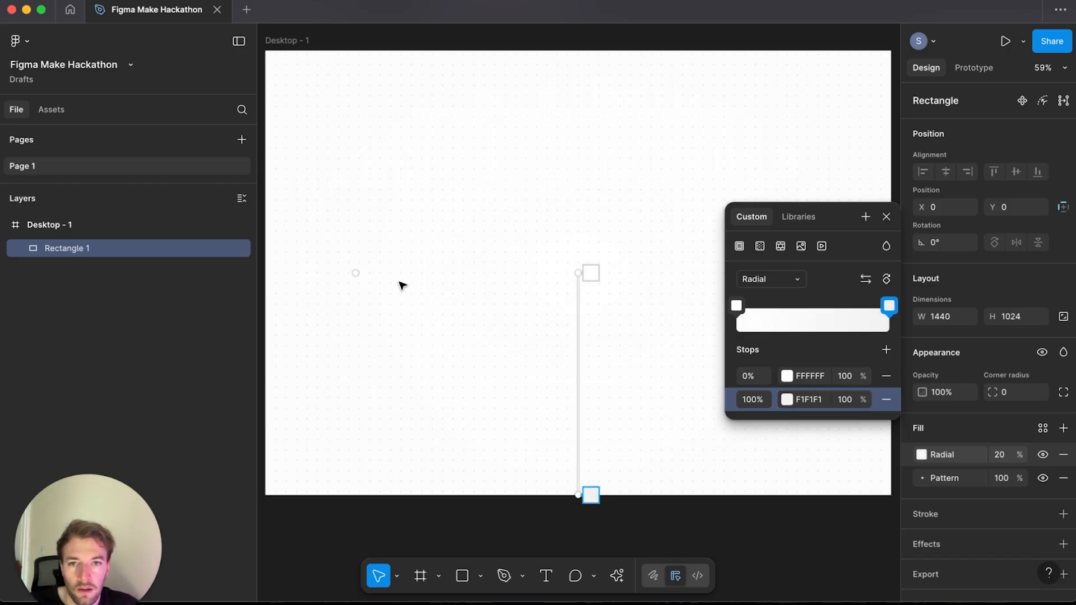
Step: Set the outer gradient stop to red FF0000
mouse_move(355, 274)
left_mouse_down()
mouse_move(319, 279)
mouse_move(359, 279)
left_mouse_up()
left_click(786, 398)
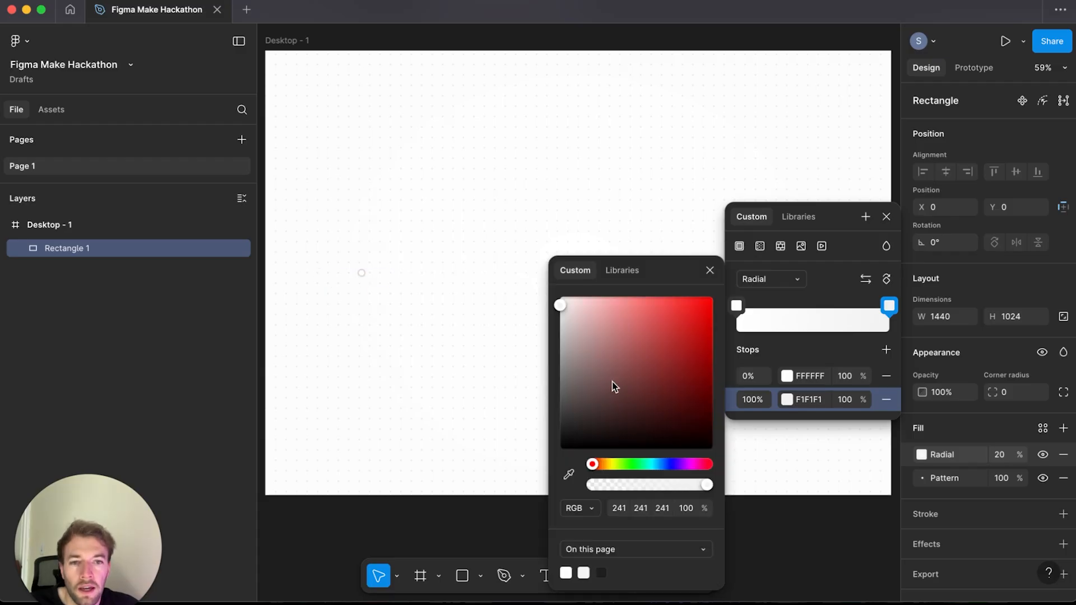
left_click_drag(628, 368, 706, 306)
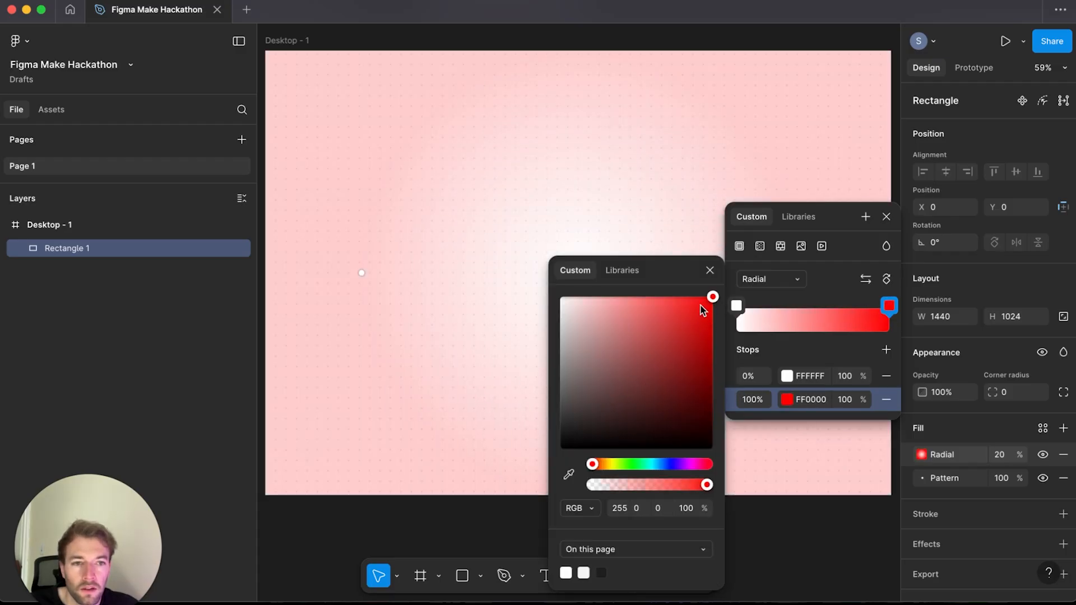
Step: Set the radial fill's opacity to 100%
left_click(999, 455)
type("100")
key("Return")
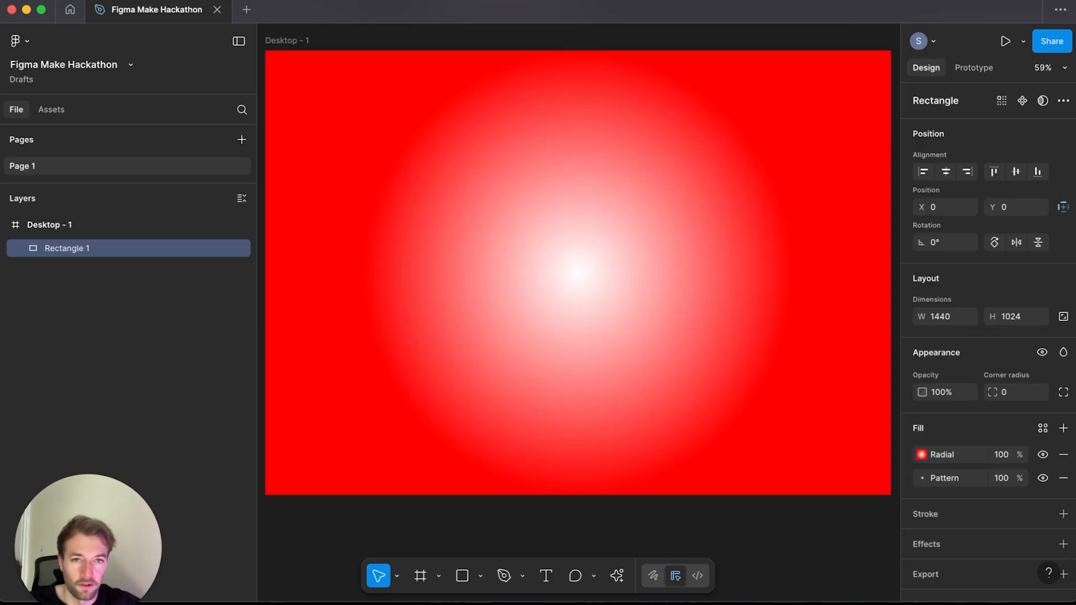
Step: Widen the radial gradient and set its outer stop to F1F1F1
left_click(921, 454)
left_click_drag(313, 270, 350, 273)
left_click(818, 570)
type("F1F1F1")
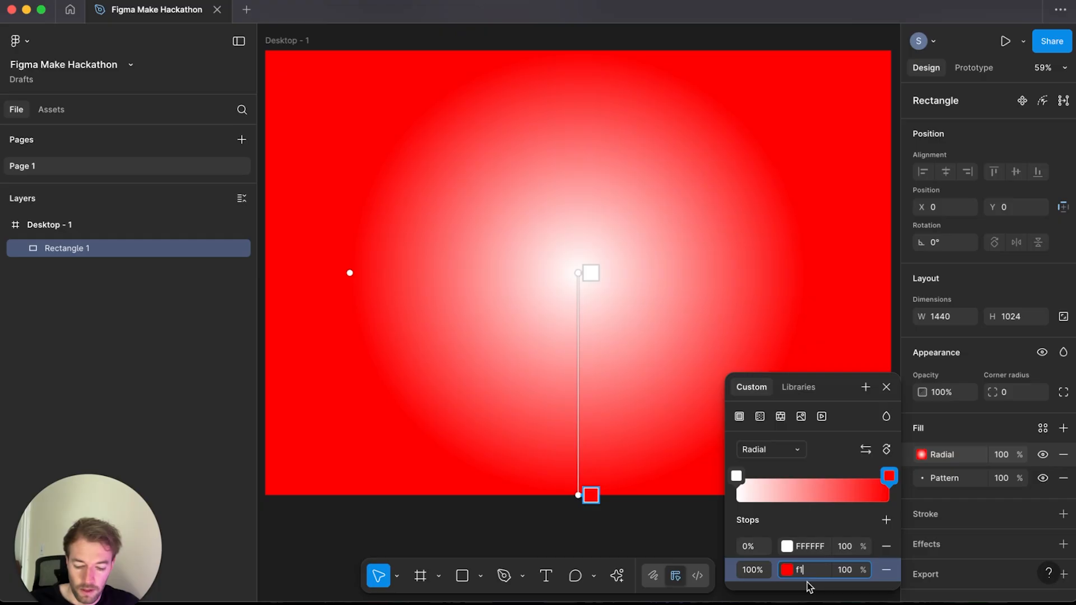
key("Return")
Step: Reorder the fills so the radial gradient sits beneath the pattern, then deselect the rectangle
left_click(921, 457)
left_click_drag(913, 453, 912, 498)
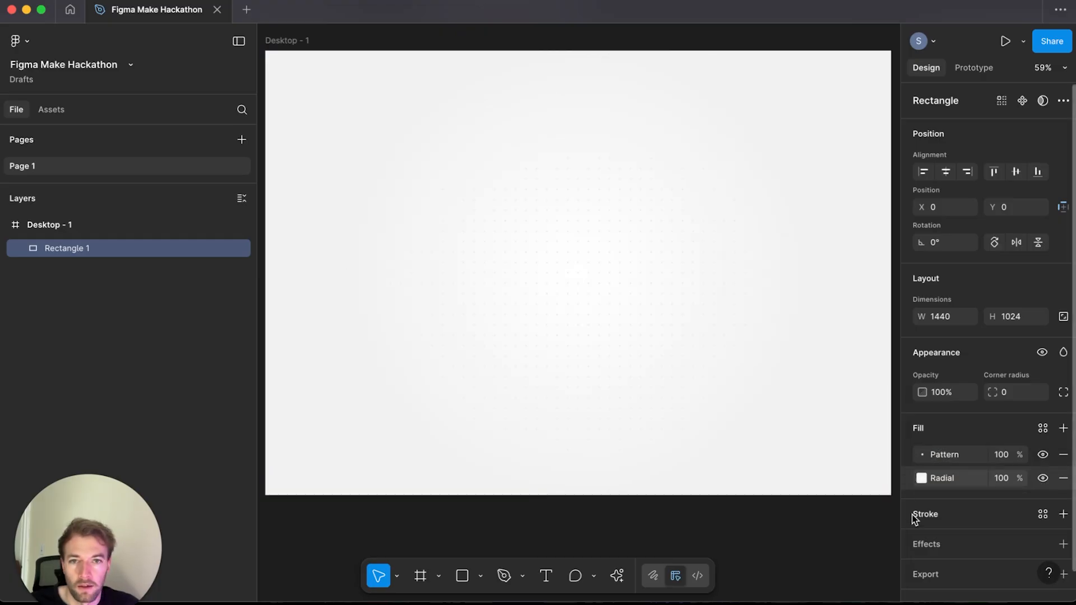
left_click(749, 543)
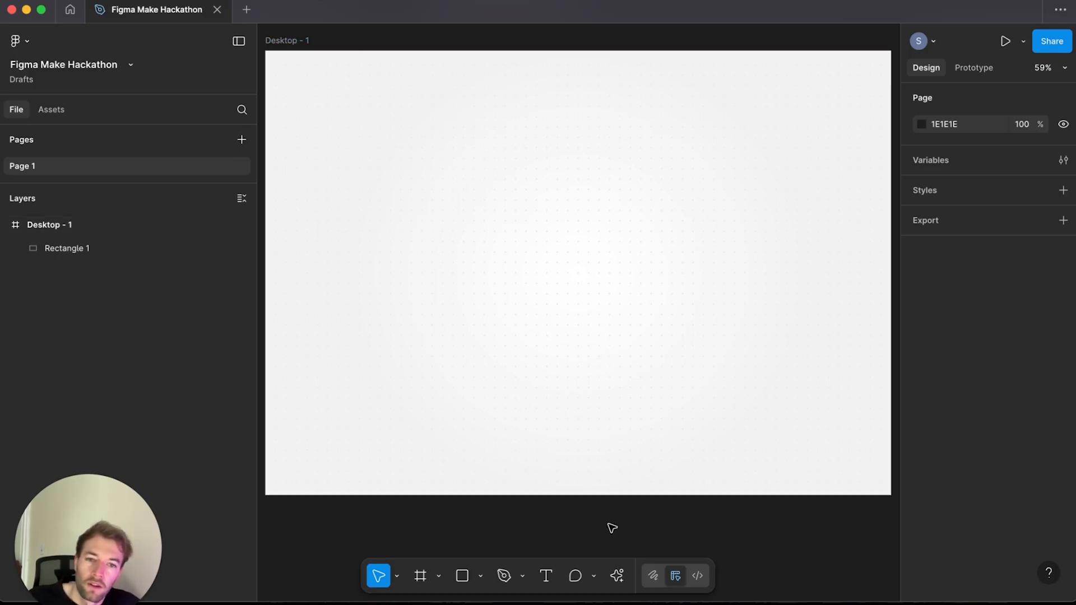
Step: Generate an AI image with Gemini 2.5 (Nano Banana) from the prompt "red plastic cup, clay model rendering"
left_click(616, 575)
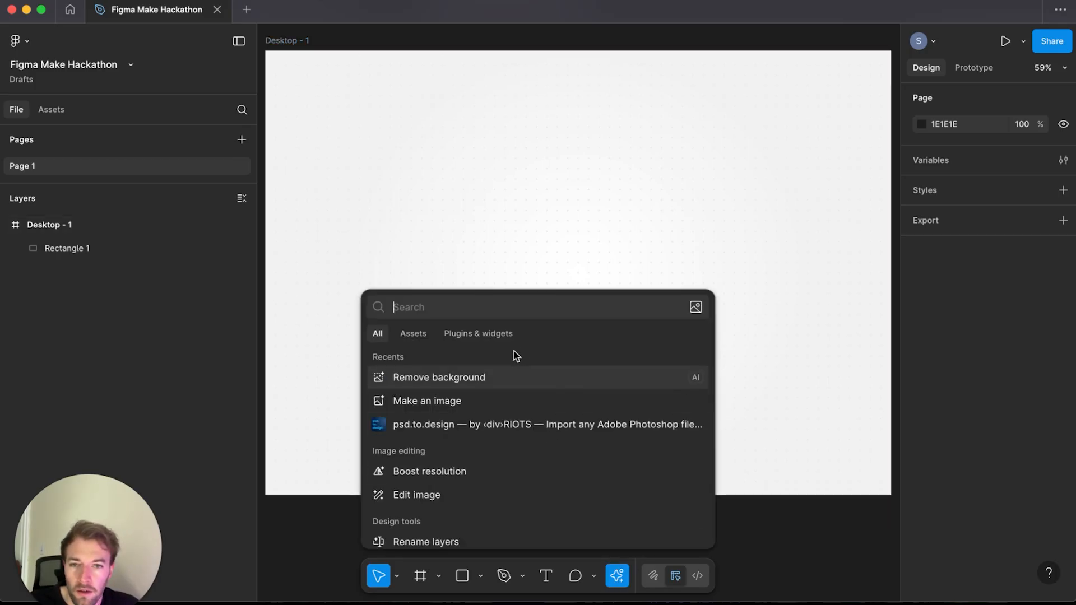
left_click(443, 401)
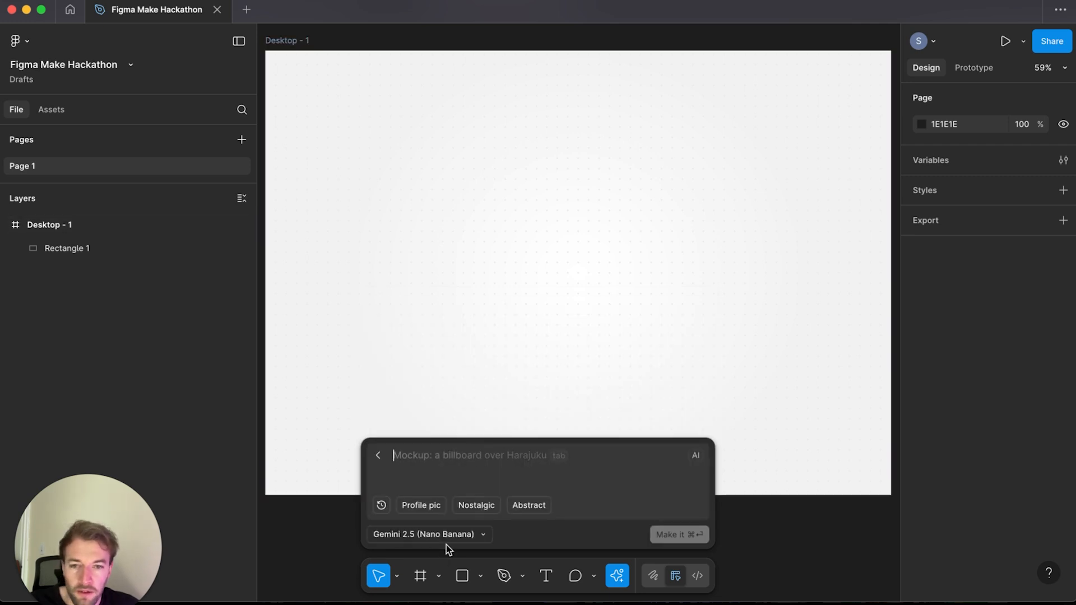
left_click(463, 535)
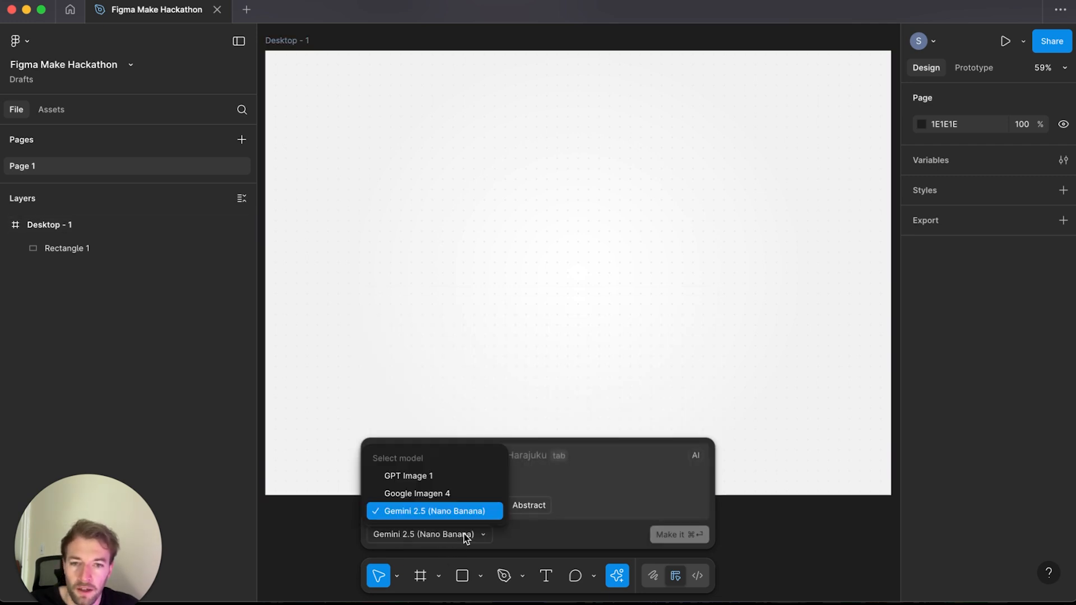
left_click(462, 537)
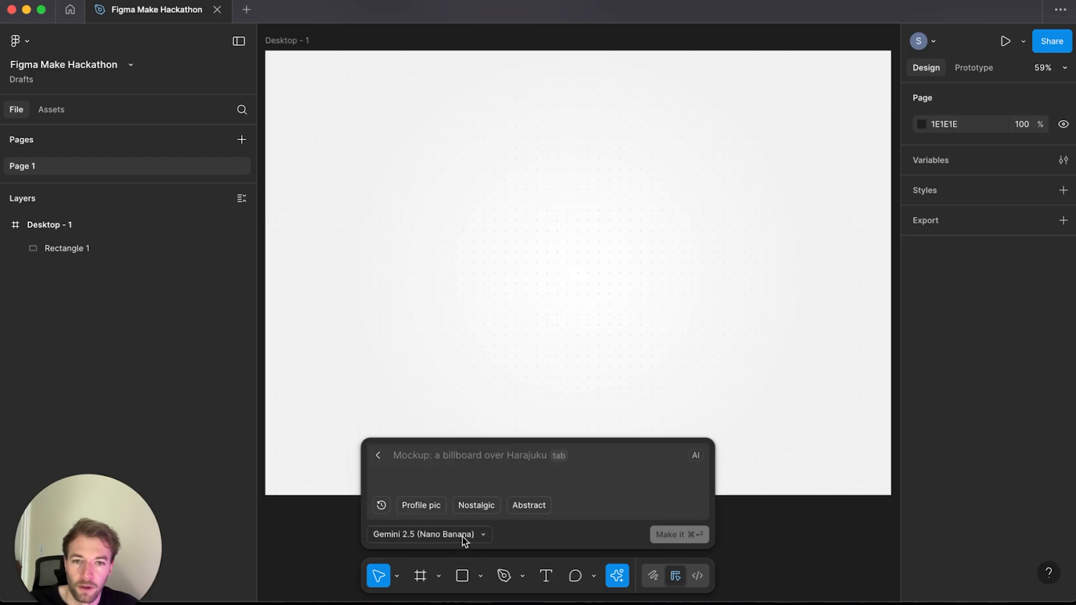
type("red ")
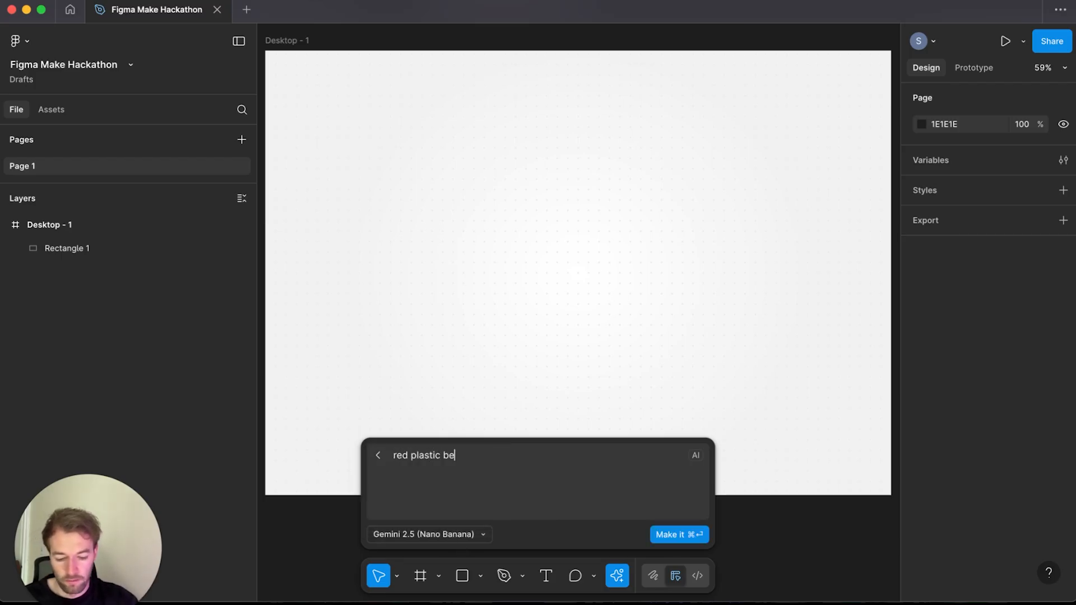
type("plastic b")
key("BackSpace")
type("cup, clay model rendering")
left_click(678, 535)
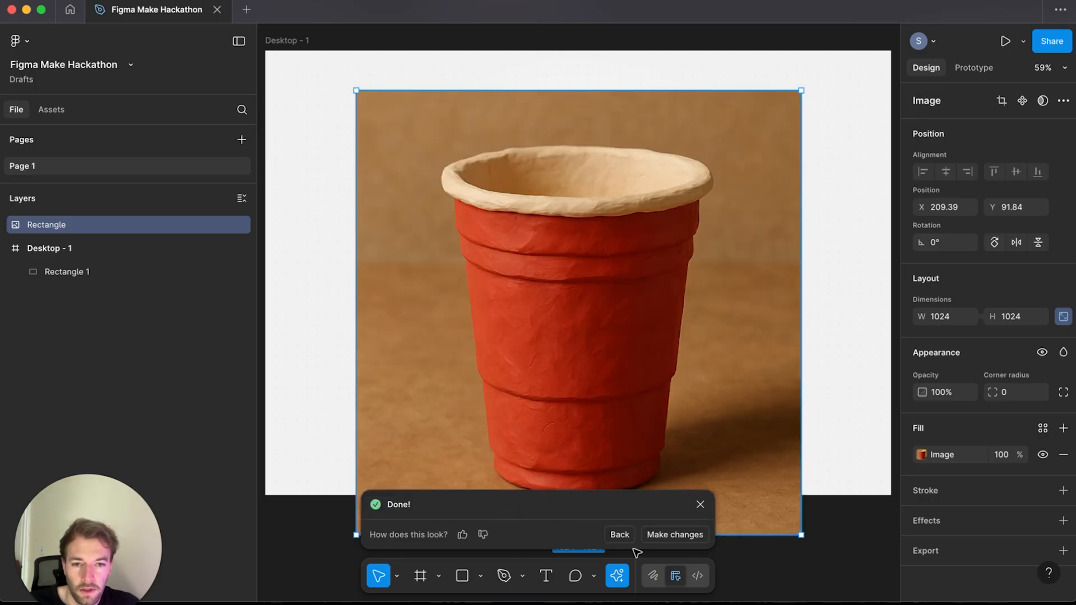
Step: Edit the generated cup image with the prompt "isolated on a white background, front facing angle" and close the result panel
left_click(670, 535)
type("isolated on a white")
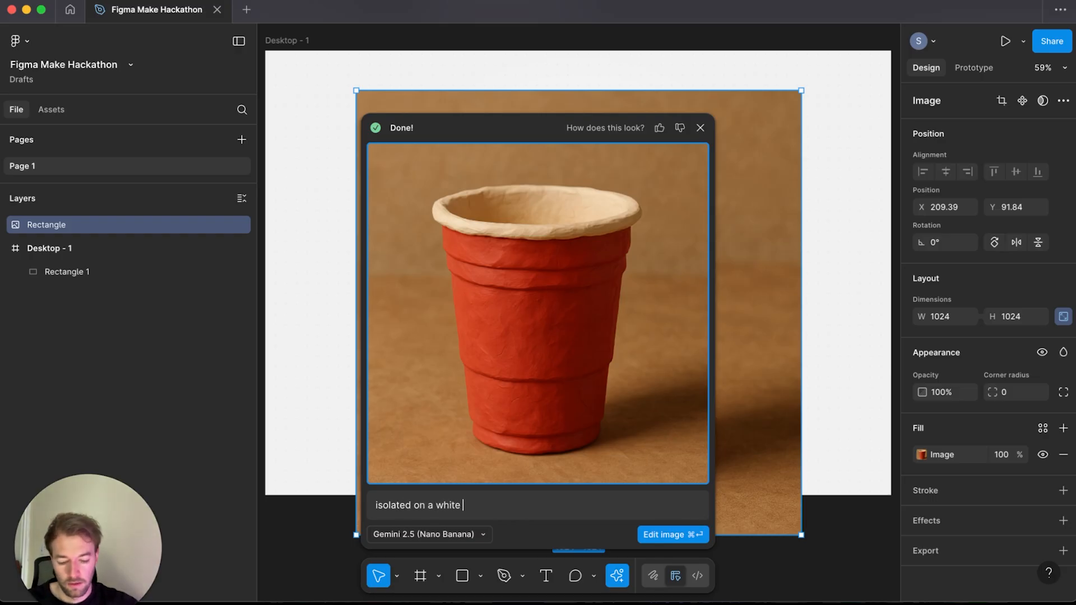
type(" background")
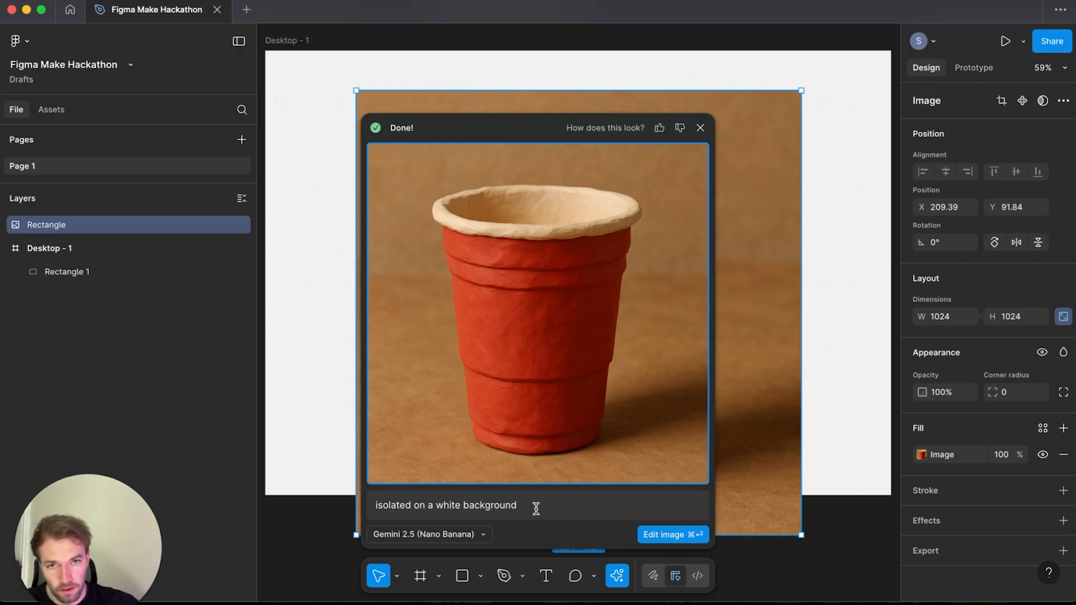
type(", front facing angl")
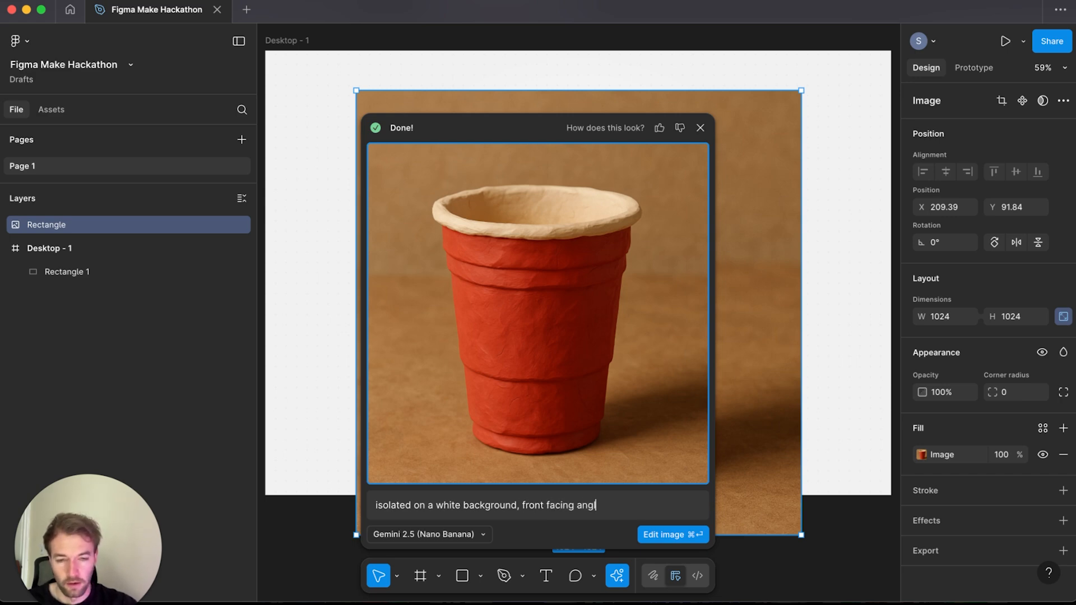
type("e")
left_click(664, 535)
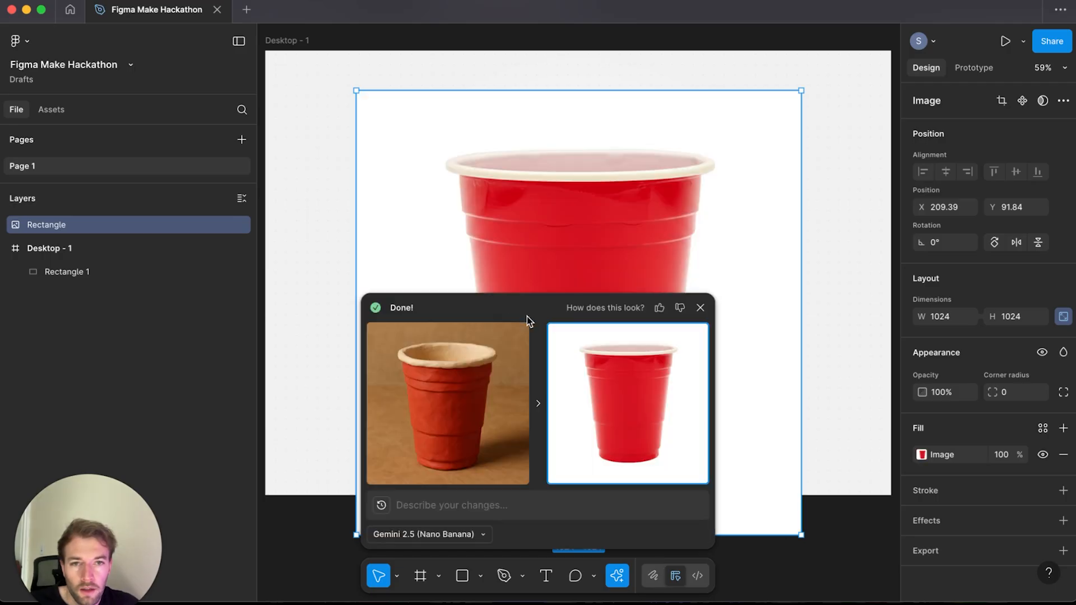
left_click(700, 307)
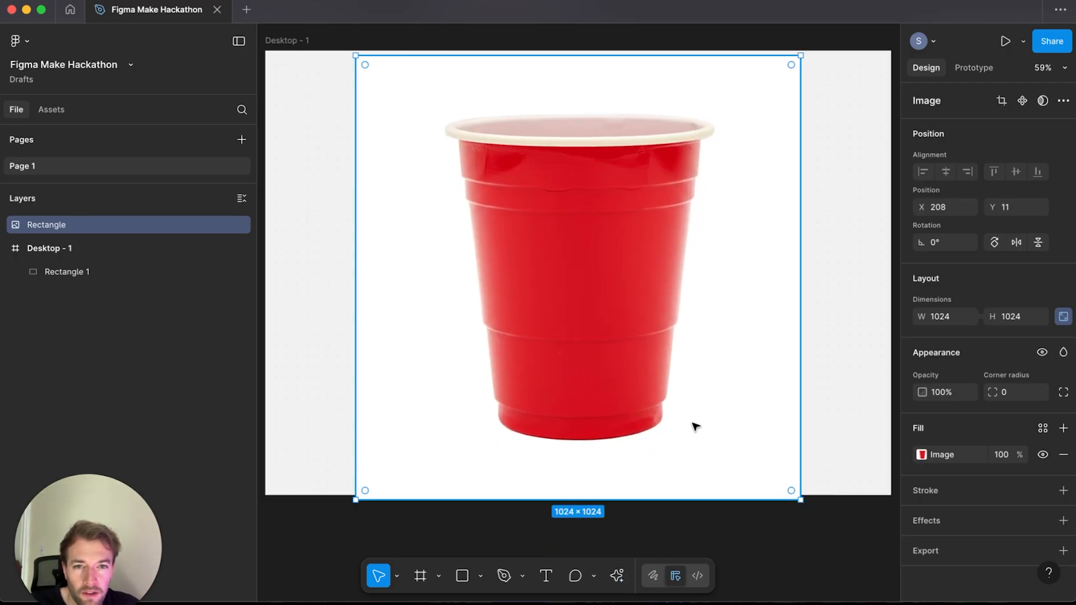
Step: Nudge the cup image and run Remove background on it
left_click_drag(691, 425, 682, 419)
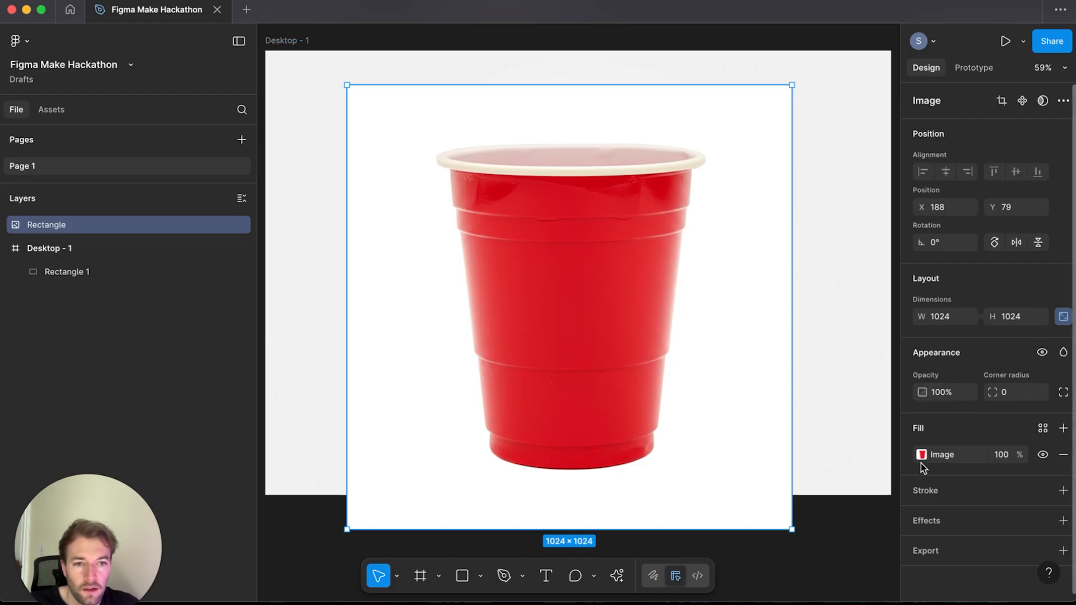
left_click(622, 577)
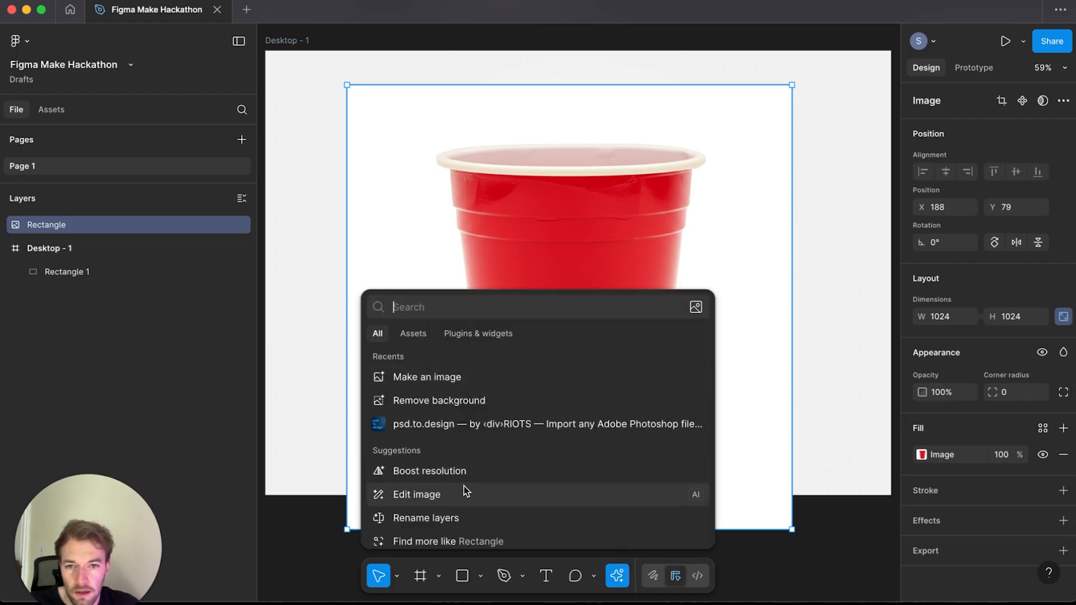
scroll(462, 498, "down", 1)
scroll(466, 490, "up", 1)
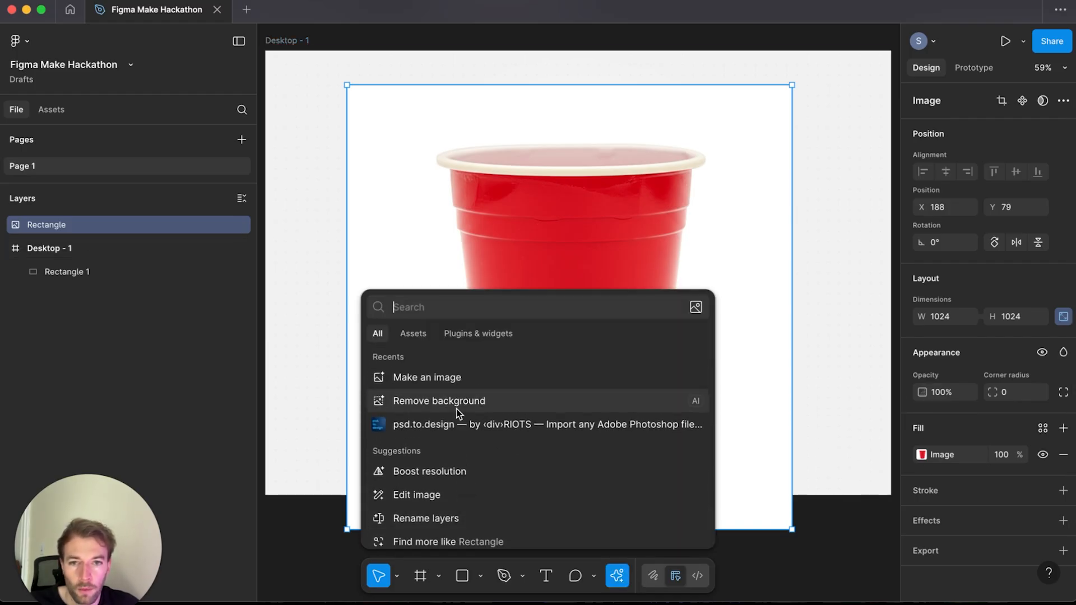
left_click(456, 409)
Step: Scale the cup image down to about 170 × 170 and center it in the frame, then deselect
left_click_drag(792, 85, 606, 286)
left_click_drag(580, 315, 583, 280)
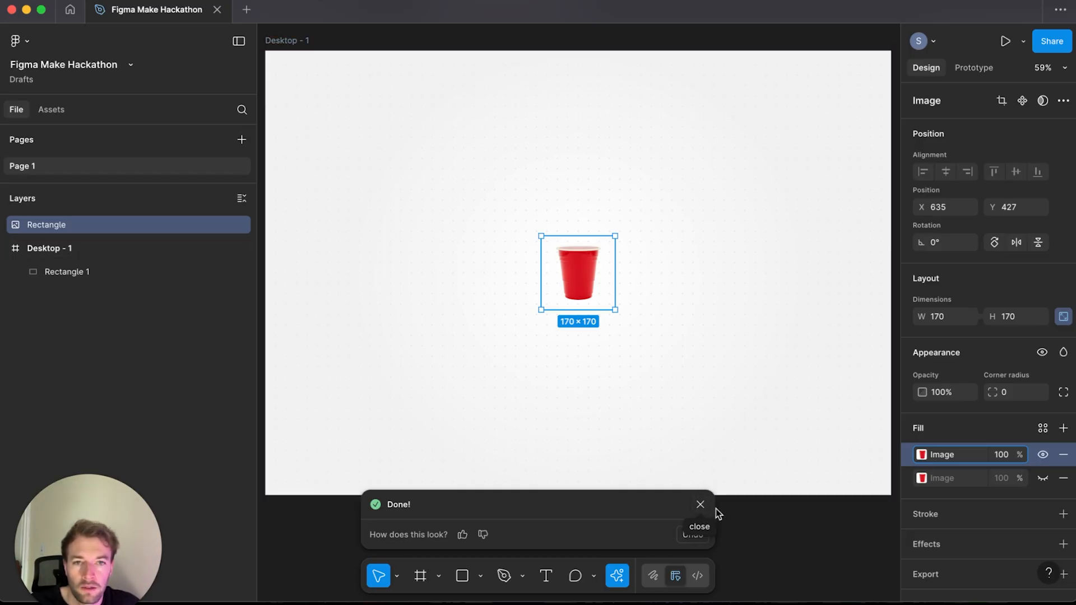
left_click(701, 505)
left_click(739, 538)
scroll(714, 451, "right", 1)
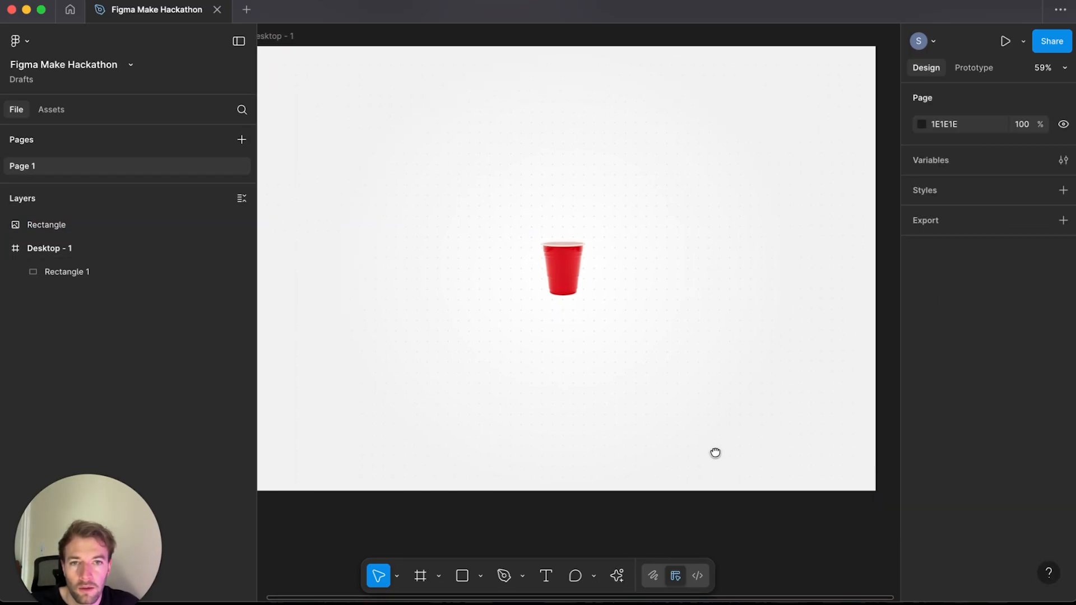
Step: Draw a small circle about 77 px wide with the Ellipse tool
left_click(480, 576)
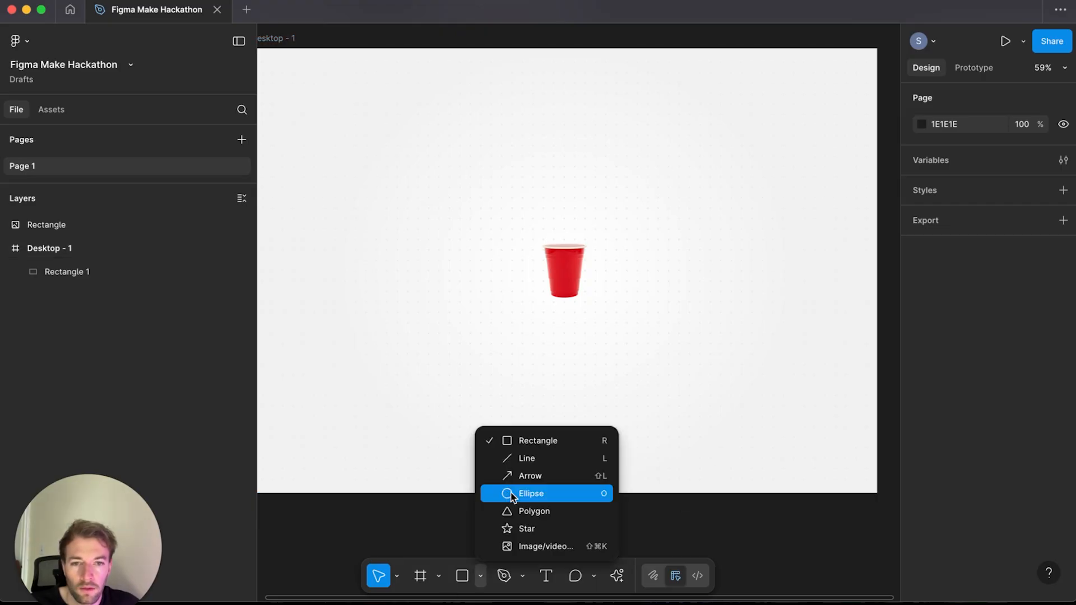
left_click(511, 493)
left_click_drag(682, 381, 696, 397)
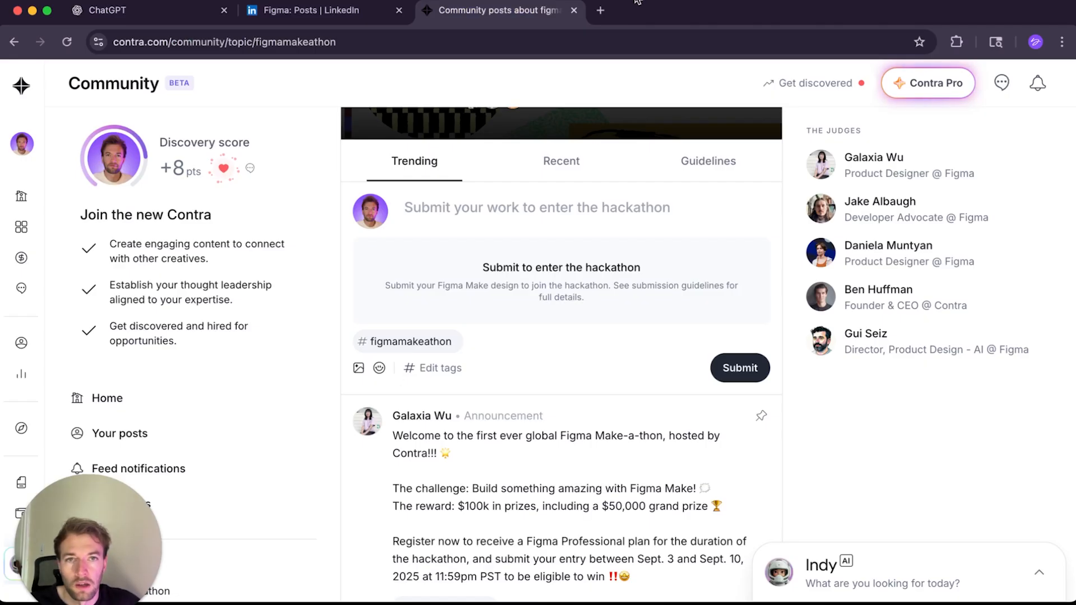
Step: Copy an orange ping pong ball photo from Google Images results and paste it into the design as a reference
left_click(605, 12)
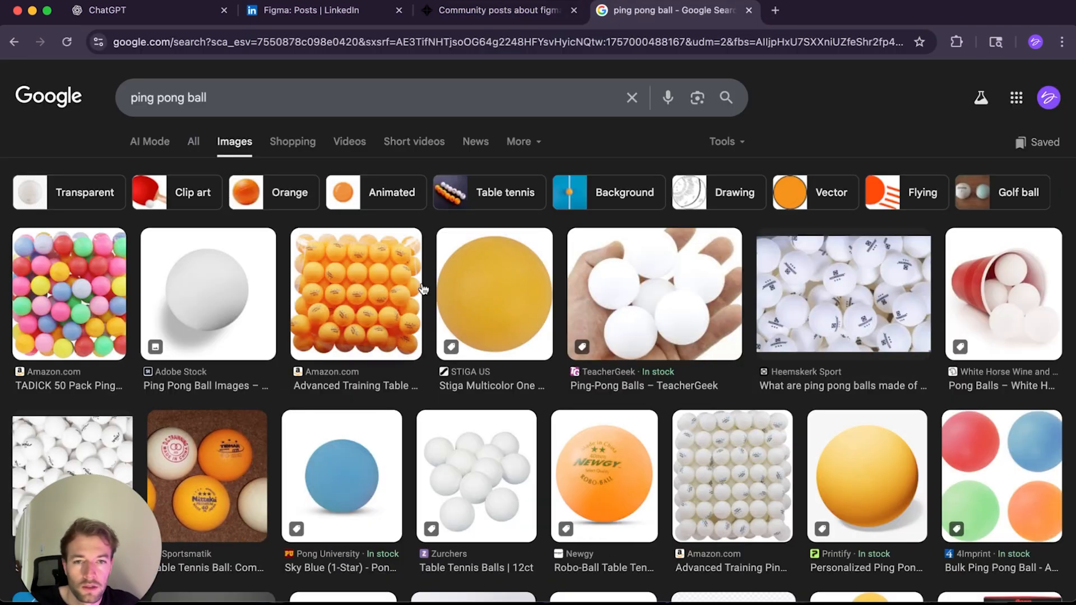
left_click(464, 326)
right_click(851, 436)
left_click(643, 525)
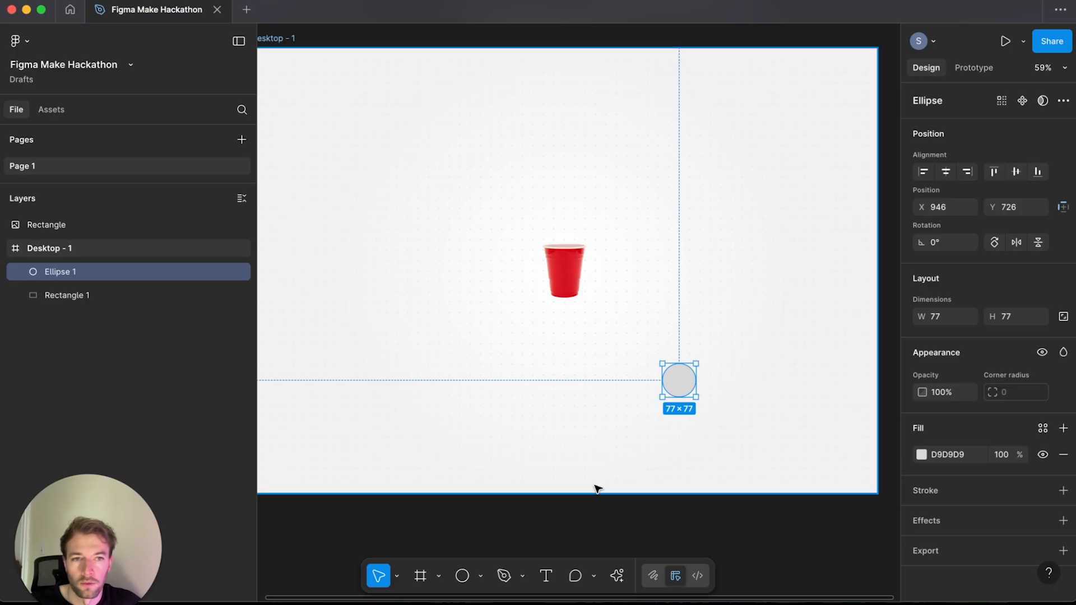
key("super+v")
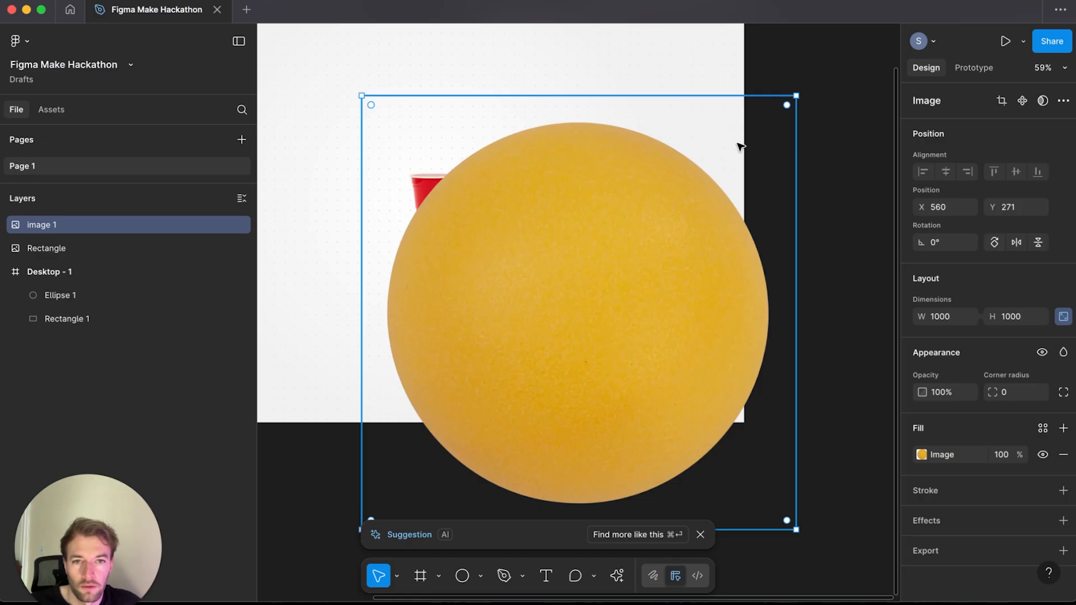
left_click_drag(795, 98, 788, 118)
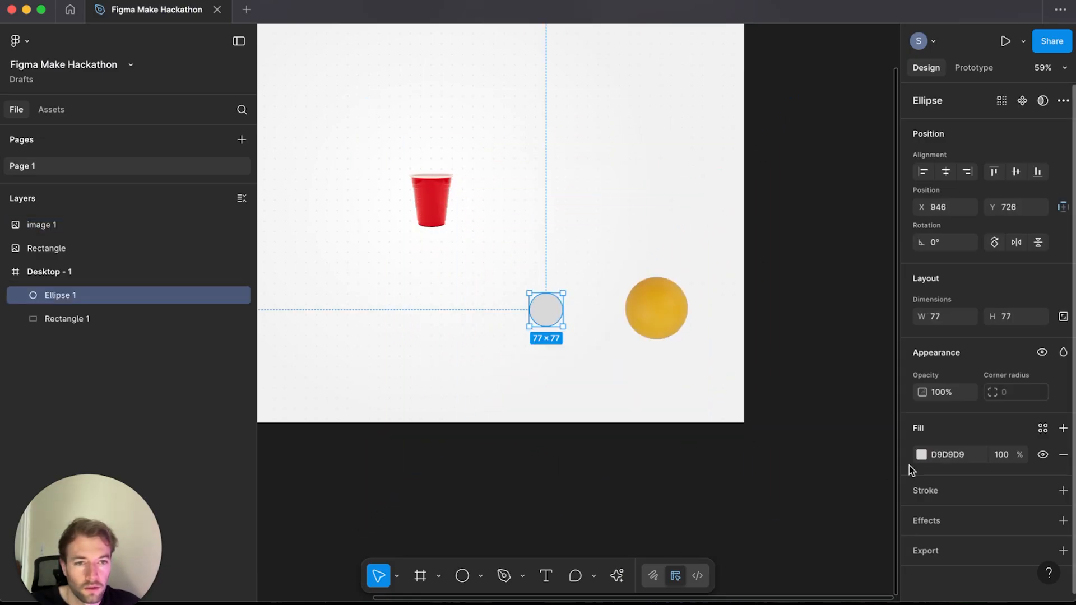
Step: Change the circle's fill to a radial gradient
left_click(921, 454)
left_click(761, 246)
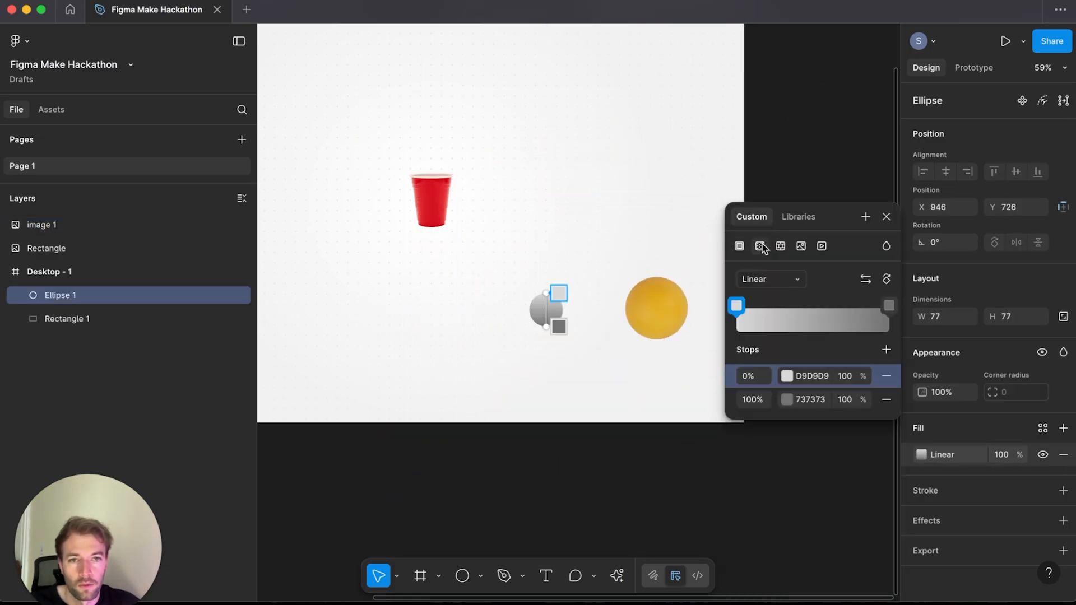
left_click(772, 279)
left_click(776, 296)
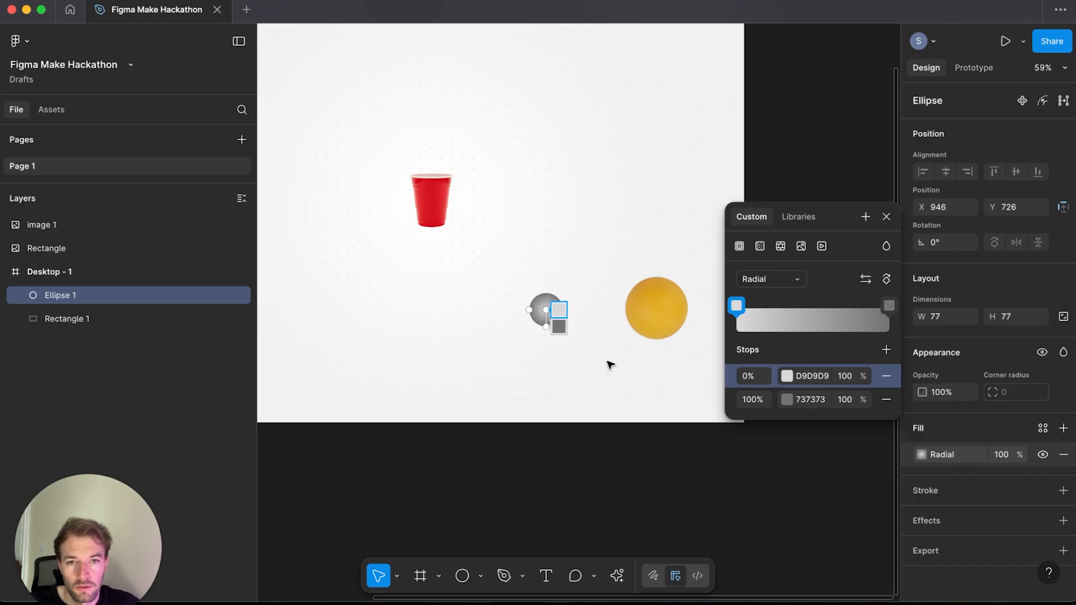
Step: Sample the inner gradient stop colour from the ping pong ball photo with the eyedropper
left_click(787, 376)
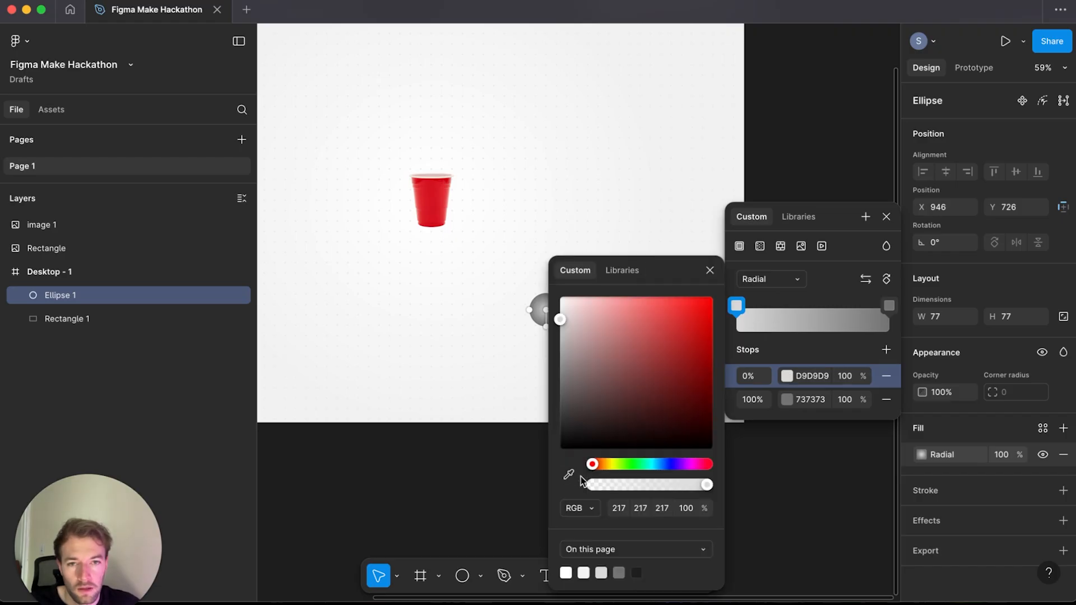
left_click_drag(689, 271, 878, 223)
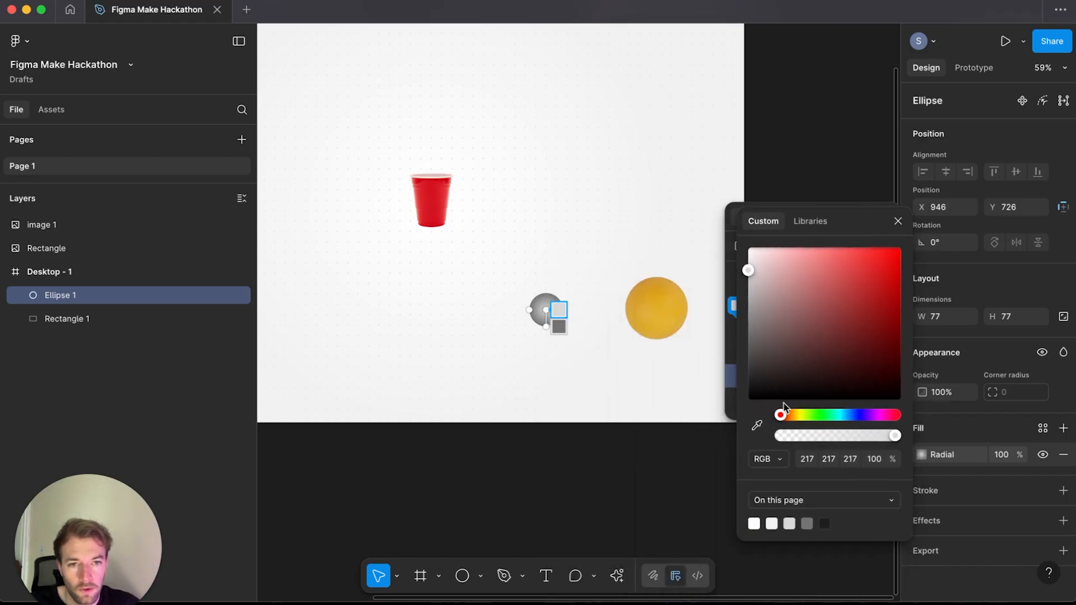
left_click(756, 426)
left_click(662, 311)
Step: Sample the outer gradient stop colour from the ball's edge, then delete the reference ball photo
left_click(787, 400)
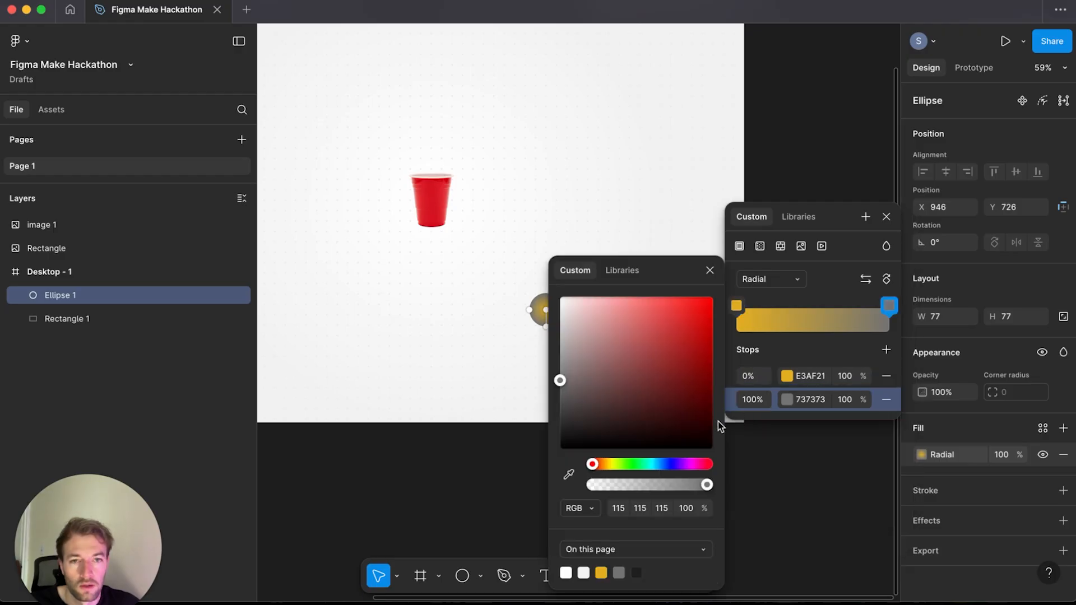
left_click(568, 475)
left_click_drag(679, 271, 859, 250)
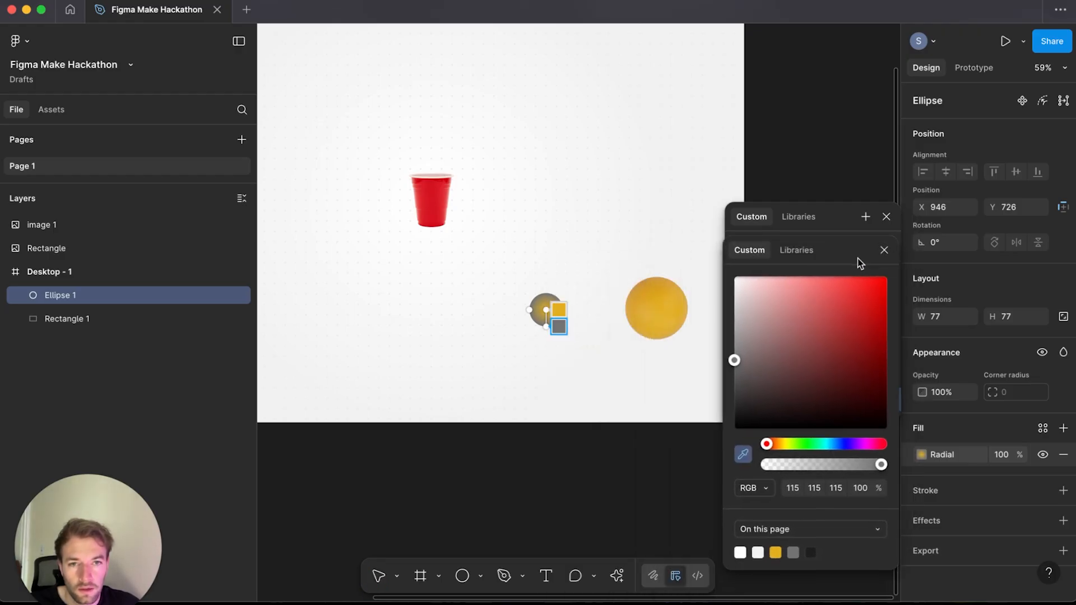
left_click(662, 285)
left_click(672, 284)
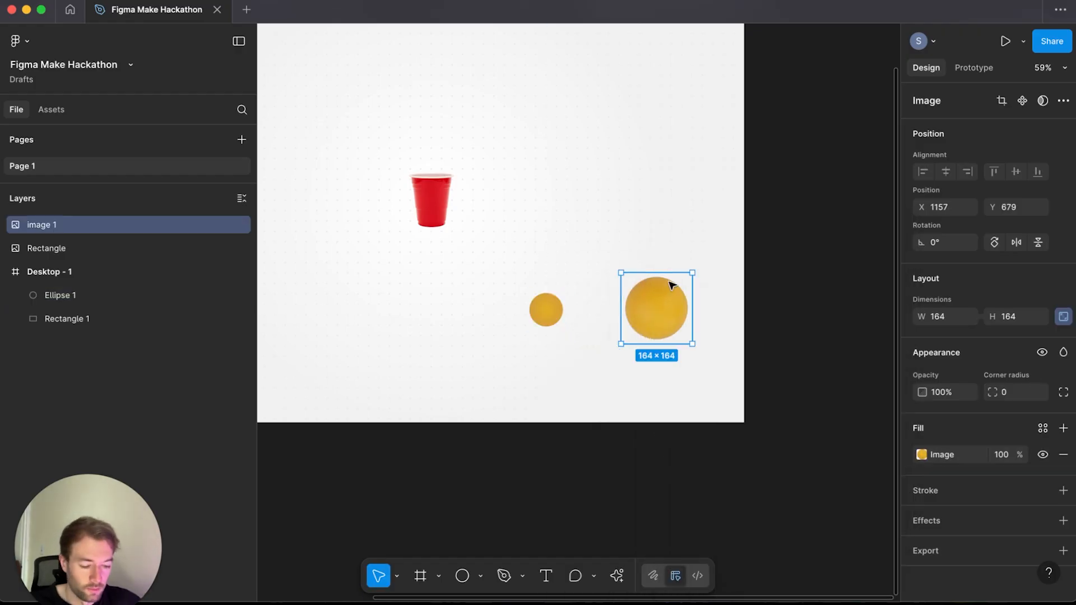
key("Delete")
Step: Resize the orange circle to about 42 × 42 and move it near the frame's lower left, then deselect
left_click(546, 309)
left_click_drag(564, 290, 546, 312)
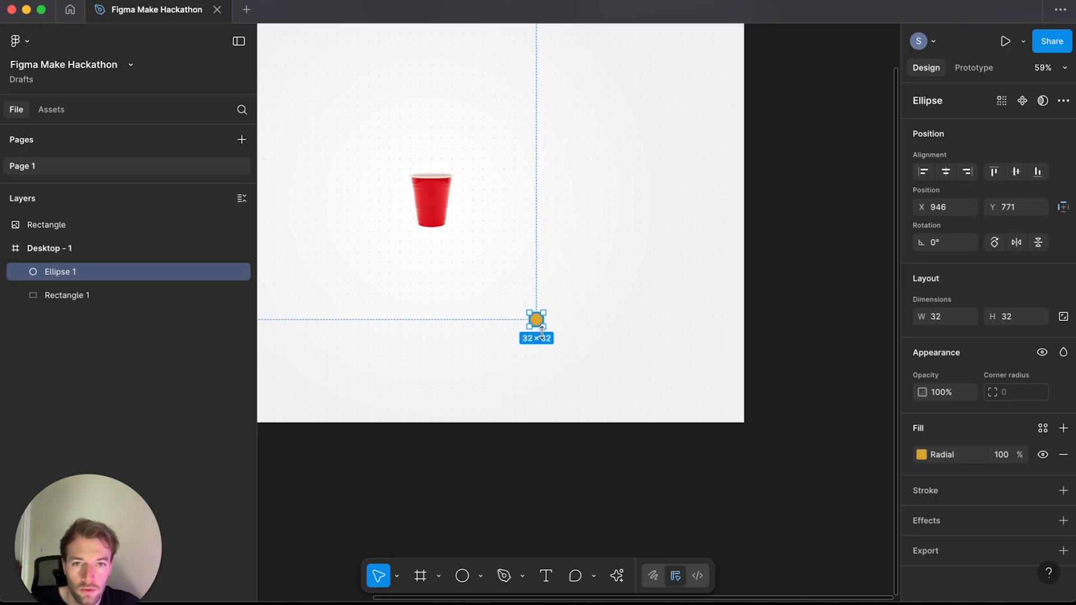
left_click(553, 487)
scroll(577, 471, "left", 5)
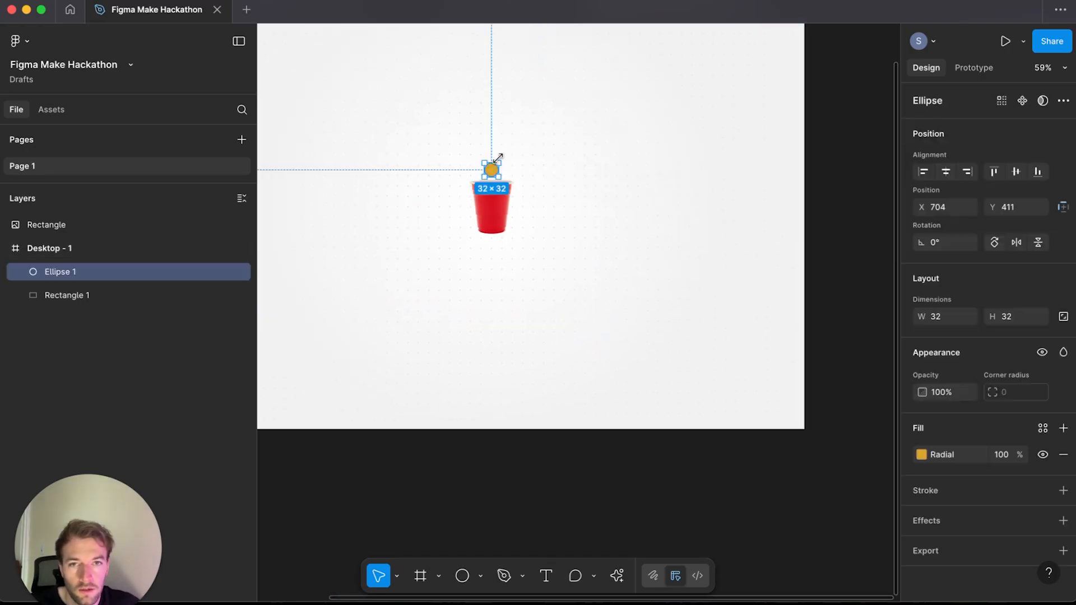
left_click_drag(498, 159, 504, 152)
left_click(483, 334)
left_click_drag(483, 334, 571, 386)
left_click_drag(570, 217, 429, 415)
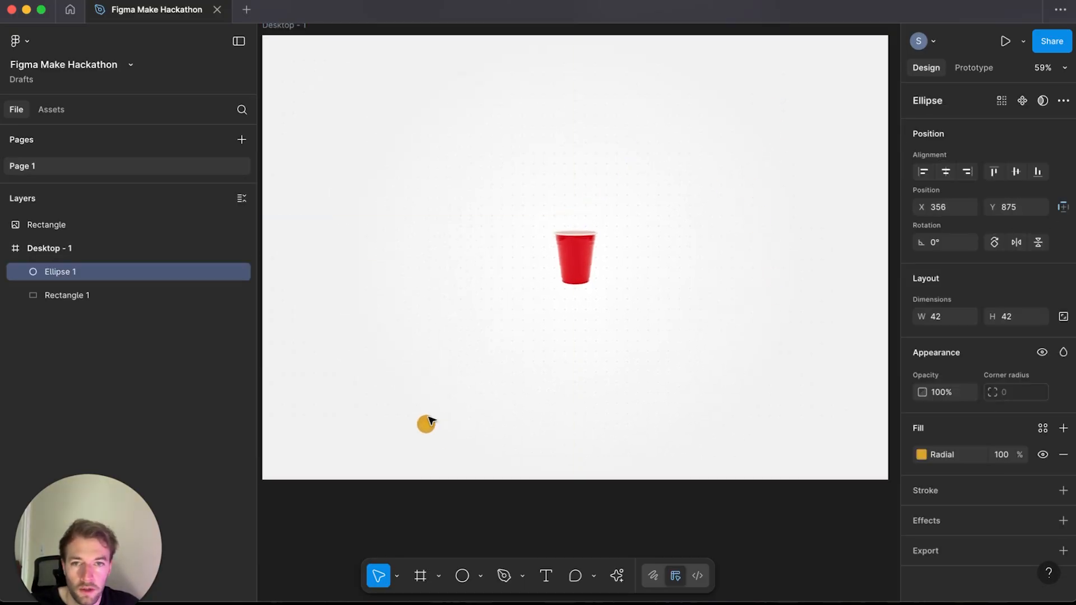
left_click(621, 417)
scroll(616, 418, "up", 1)
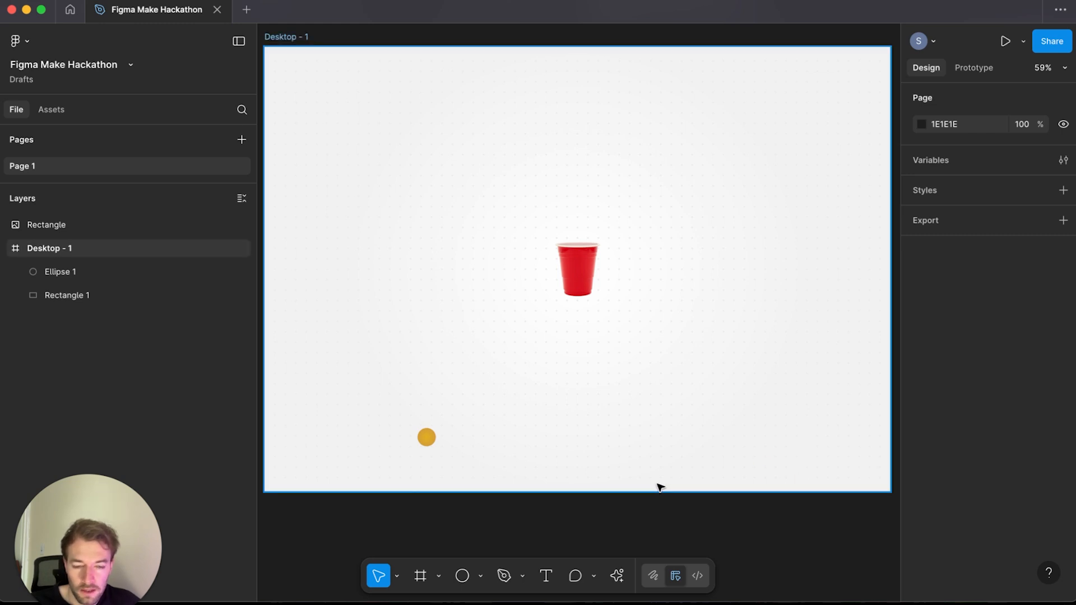
Step: Add a text layer reading "Score: 0" near the frame's lower right corner
key("t")
left_click(753, 449)
type("S")
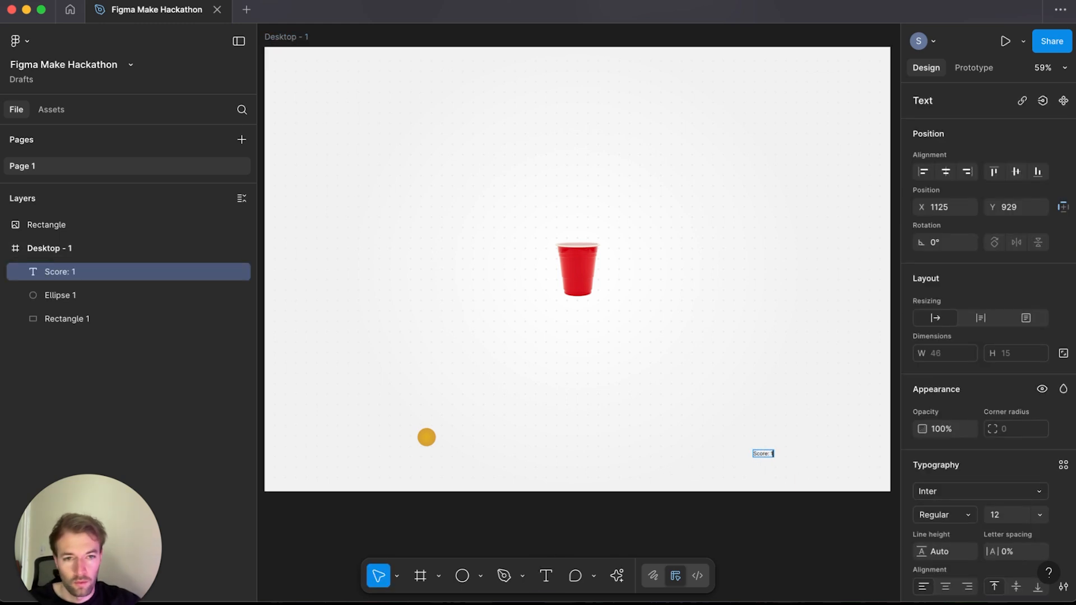
type("core:")
type("0")
Step: Set the score text to 42 size, Medium weight and -2% letter spacing
left_click(1003, 515)
key("shift+Up")
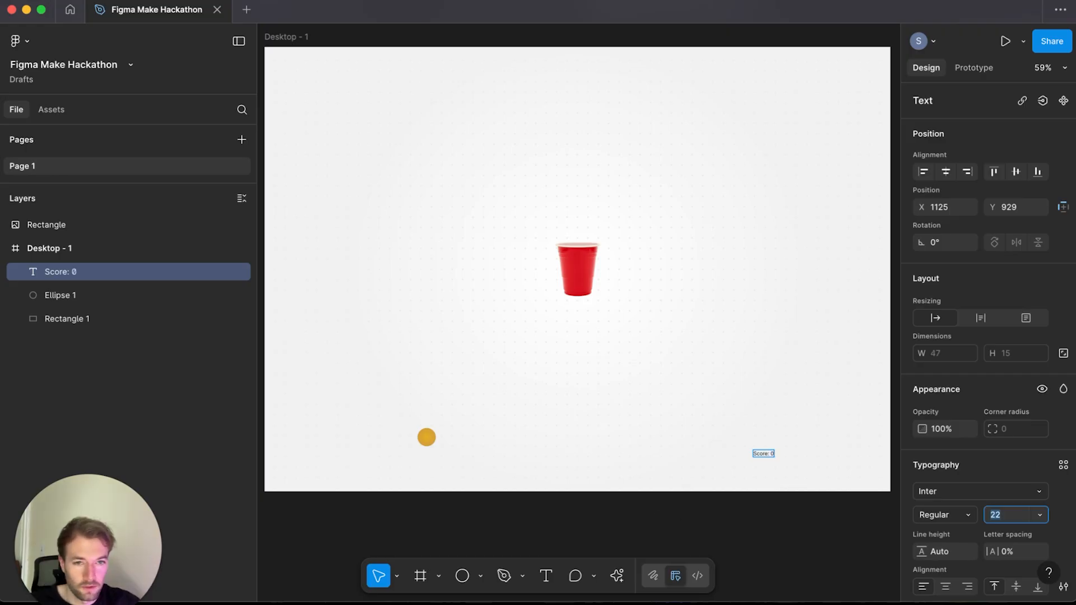
left_click(970, 514)
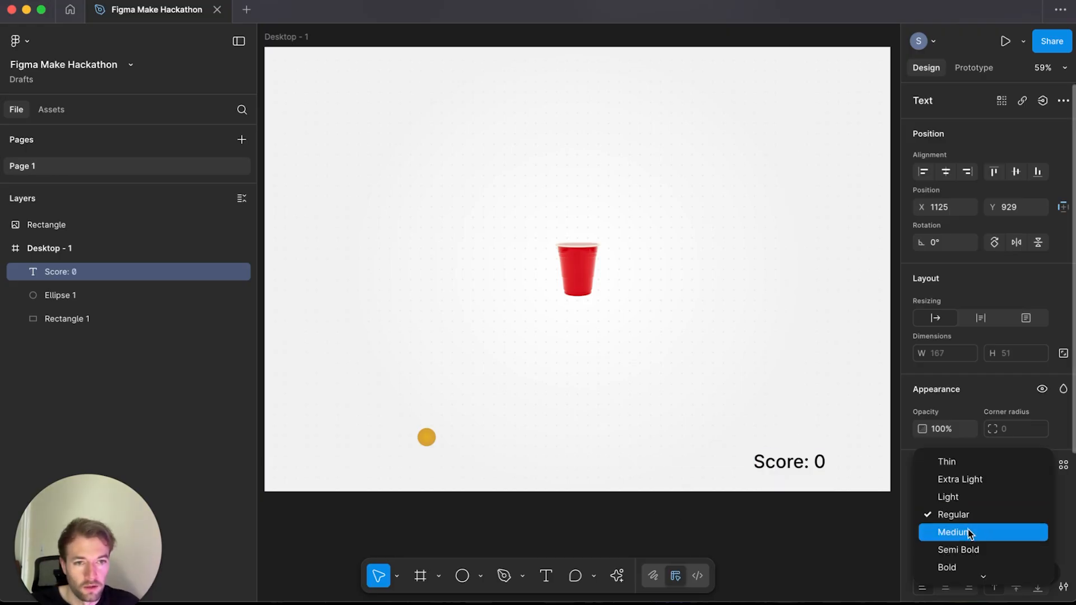
left_click(972, 532)
key("Down")
key("Down")
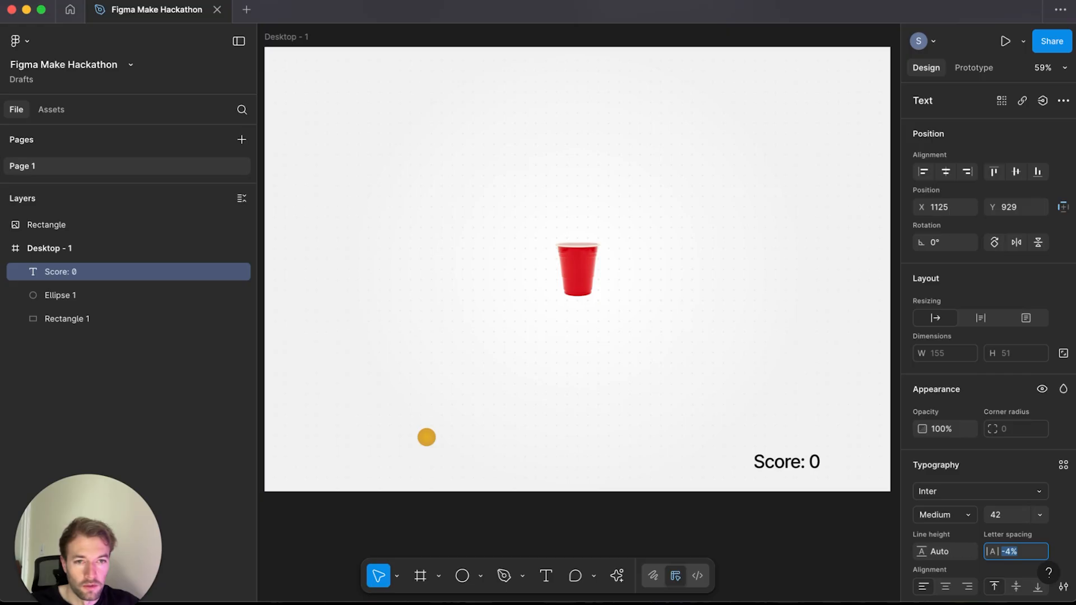
Step: Move the score text into the frame's lower right corner and set its fill colour to 0A0A0A
left_click_drag(807, 462, 847, 465)
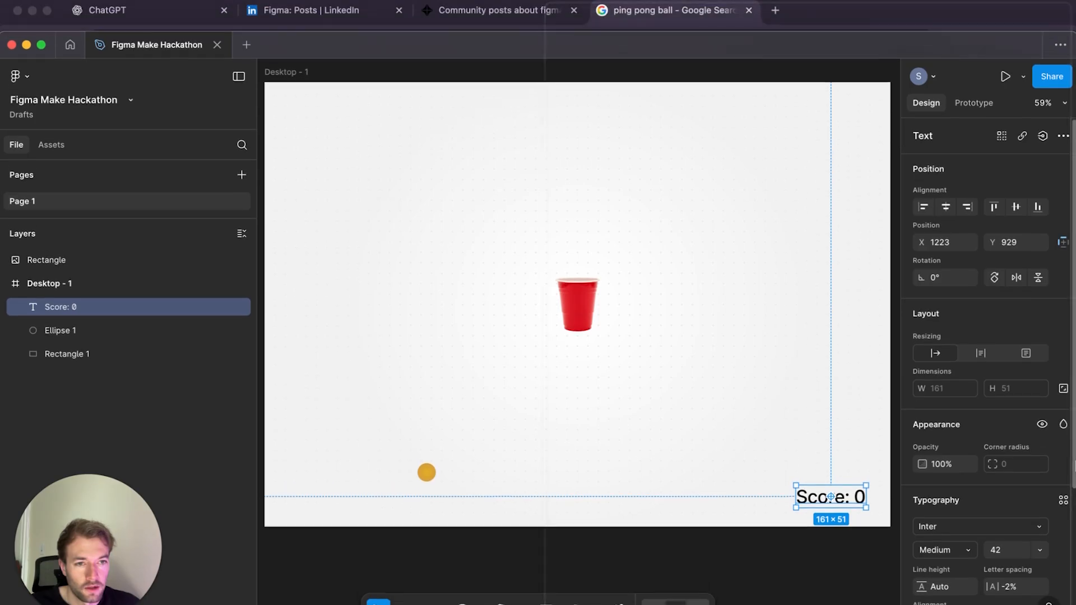
scroll(986, 392, "down", 5)
left_click(921, 453)
left_click(813, 504)
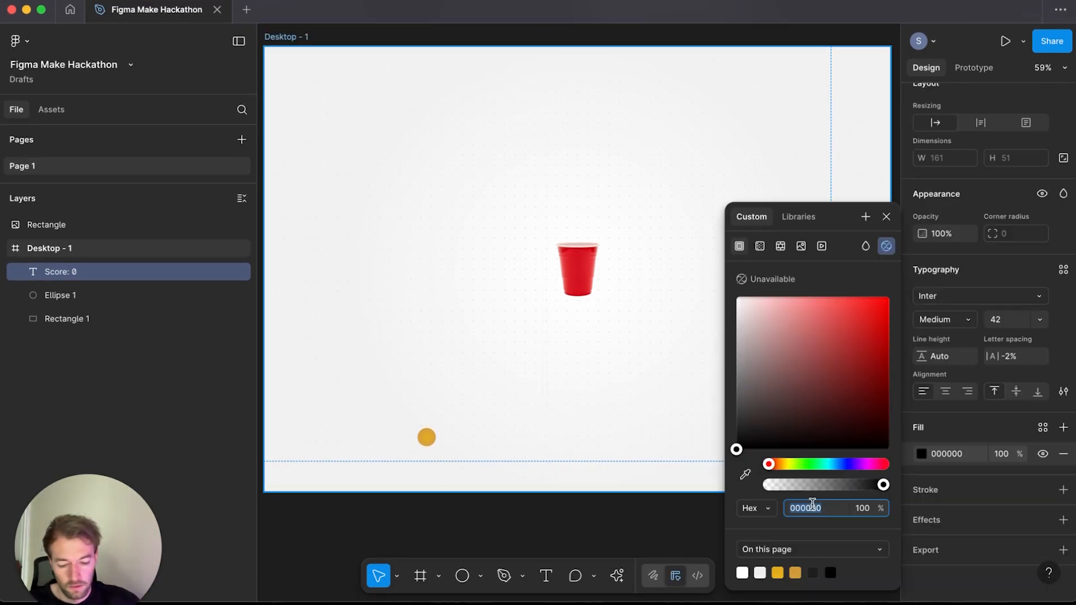
type("0a0a")
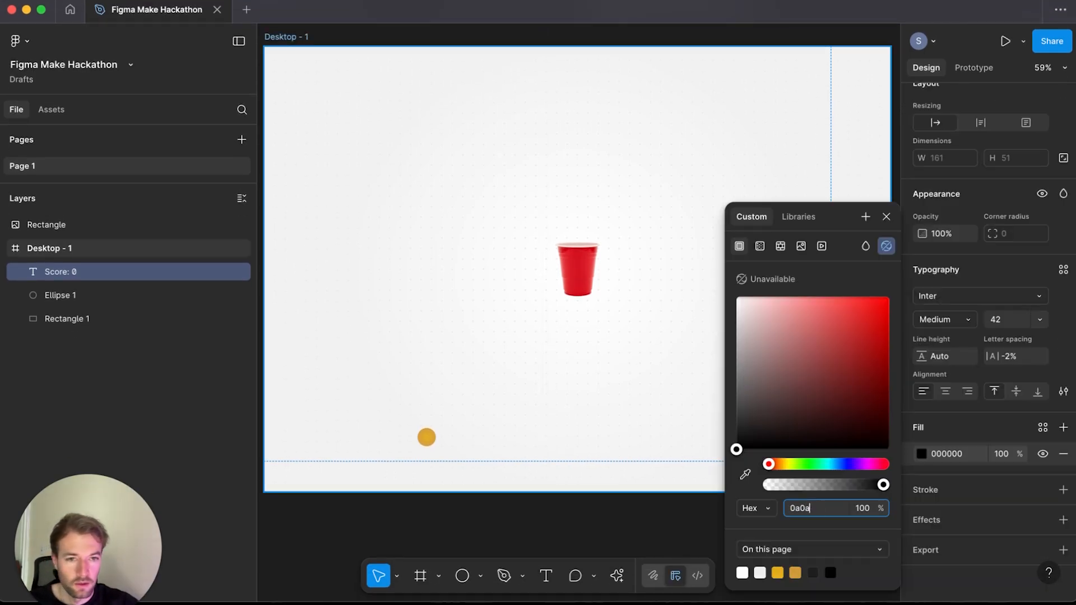
key("Return")
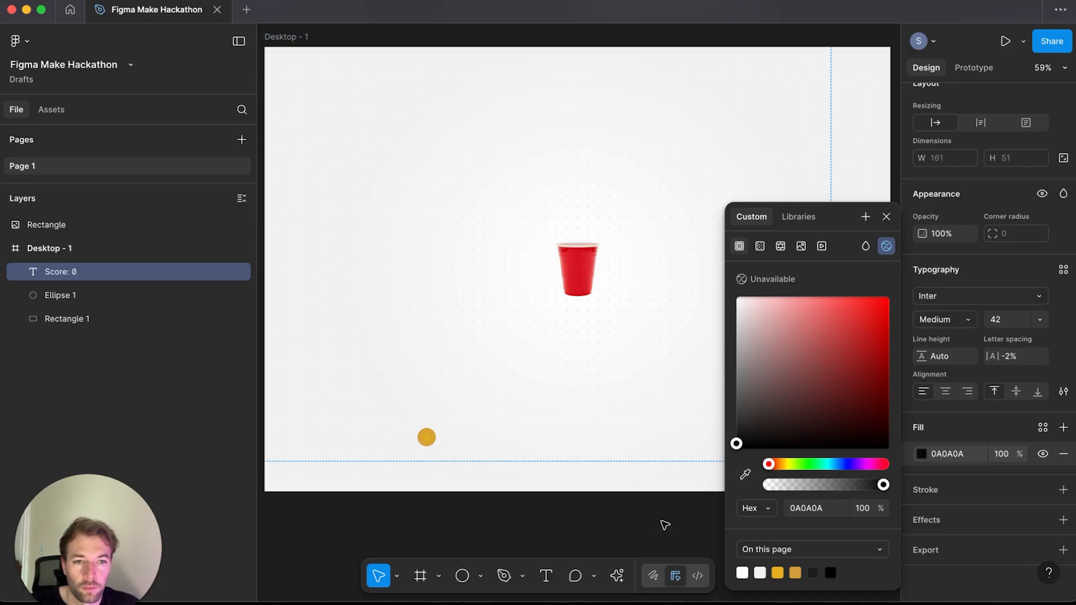
Step: Reduce the score text's font size to 38
left_click(664, 524)
scroll(678, 529, "left", 1)
left_click(850, 456)
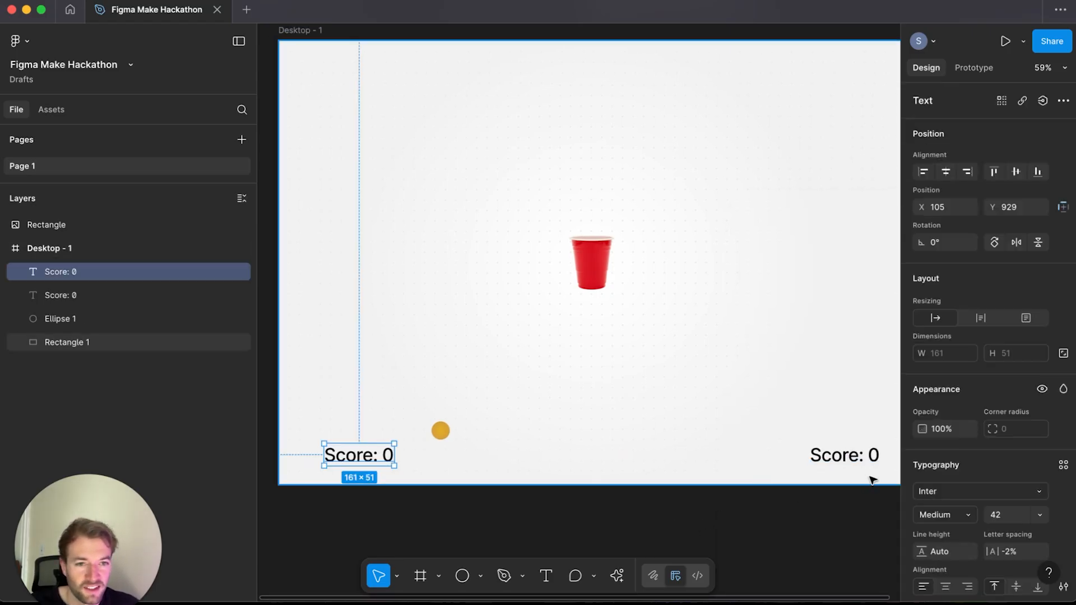
left_click(995, 520)
key("Down")
key("Down")
key("Down")
key("Down")
key("Down")
key("Down")
key("Down")
key("Down")
key("Down")
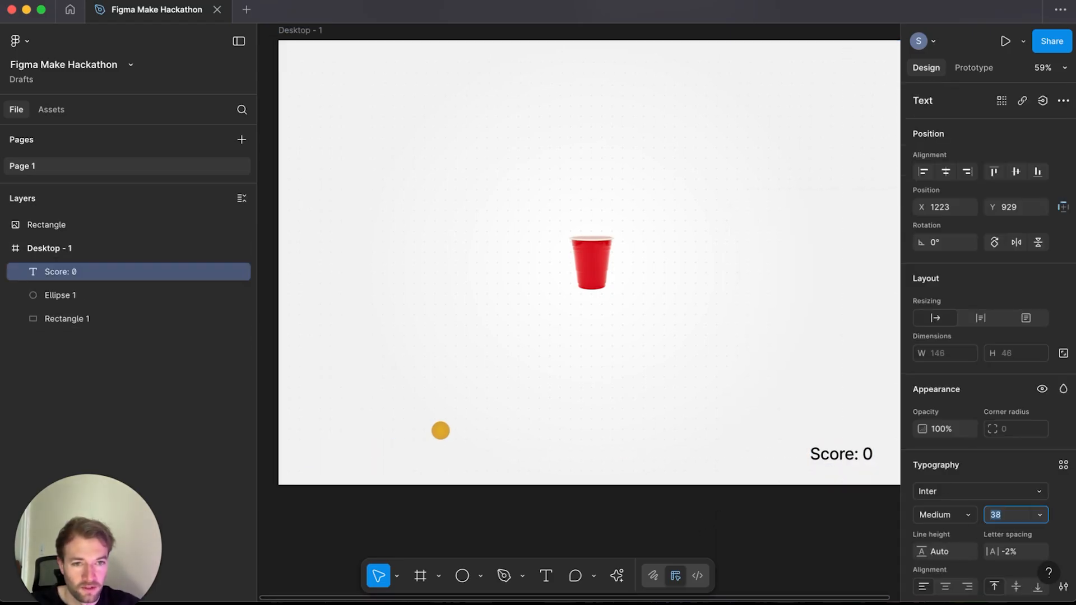
left_click(848, 512)
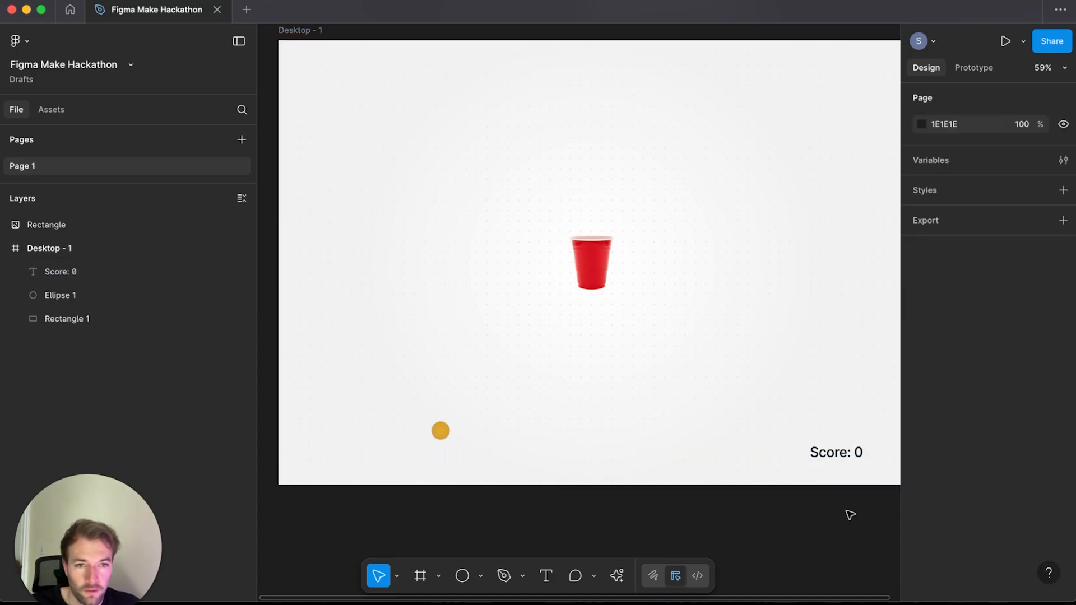
Step: Duplicate the score text and place the copy in the frame's lower left corner
scroll(829, 519, "right", 1)
left_click_drag(834, 451, 851, 461)
left_click(839, 508)
left_click_drag(786, 514, 821, 506)
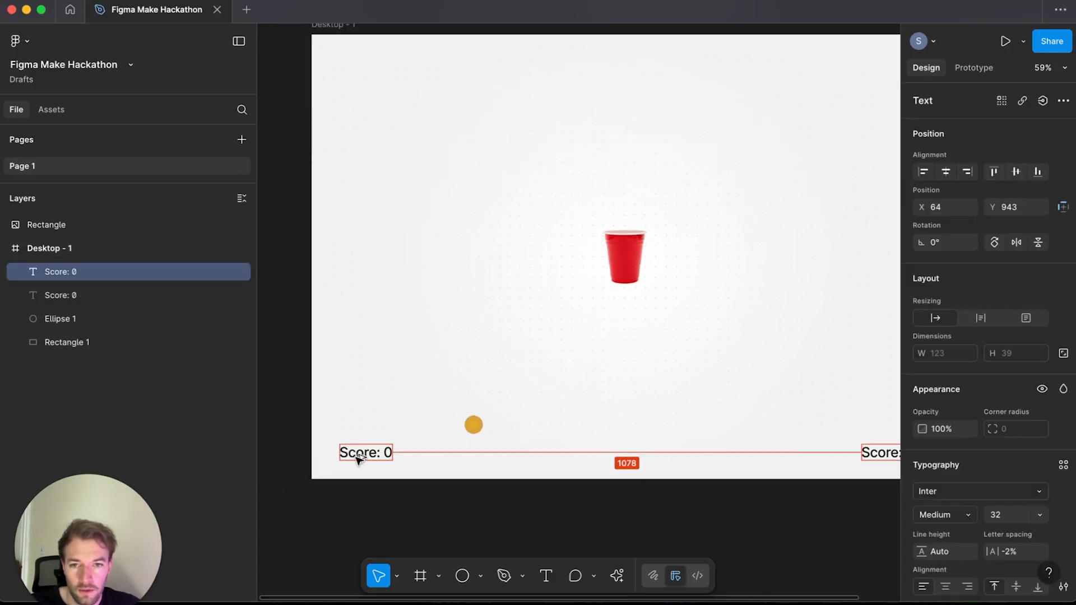
left_click_drag(358, 458, 364, 460)
Step: Change the copied text to read "Reset"
double_click(361, 458)
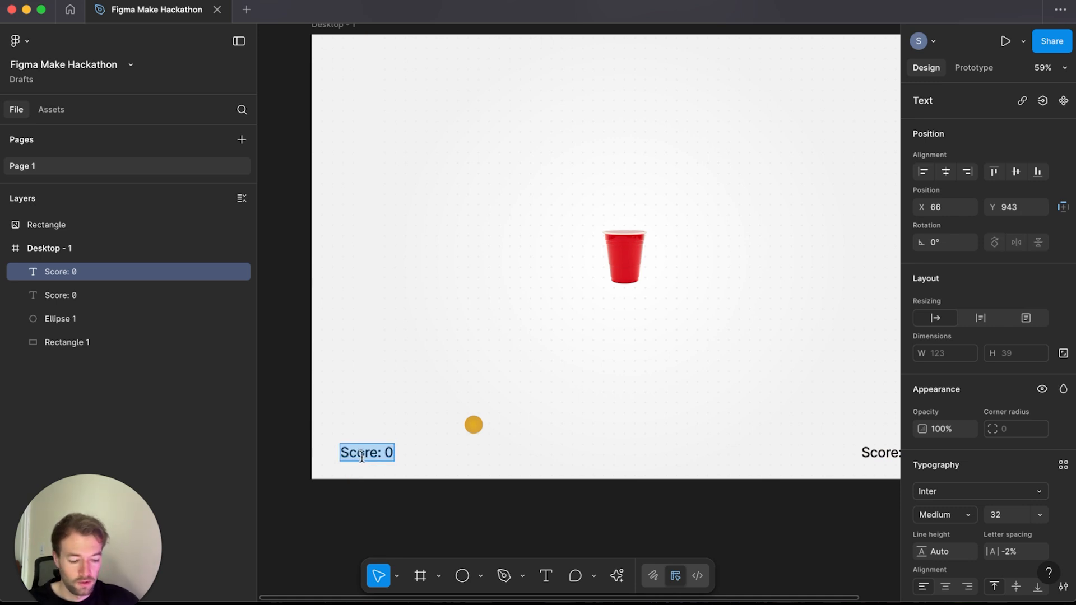
type("New Gam")
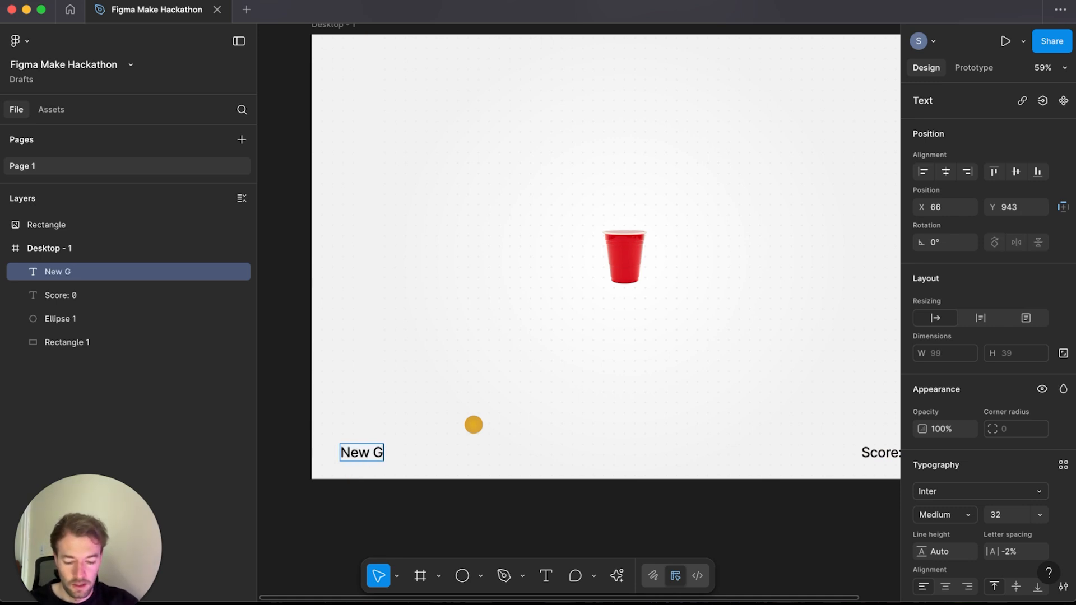
key("ctrl+a")
type("Reset")
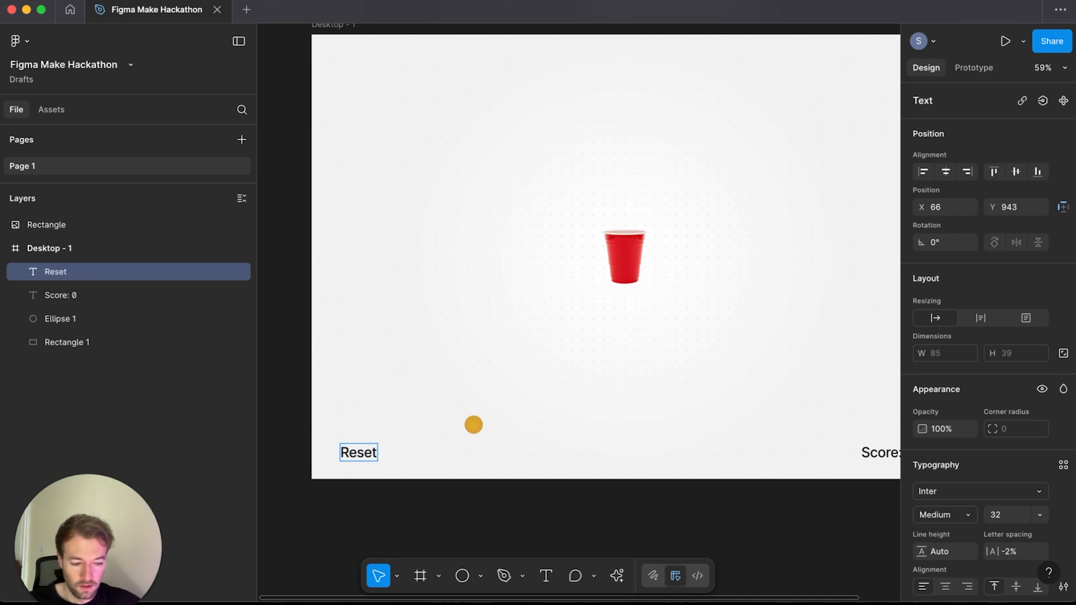
key("Escape")
Step: Wrap the Reset text in an auto layout frame with horizontal padding 16 and vertical padding 8
key("shift+a")
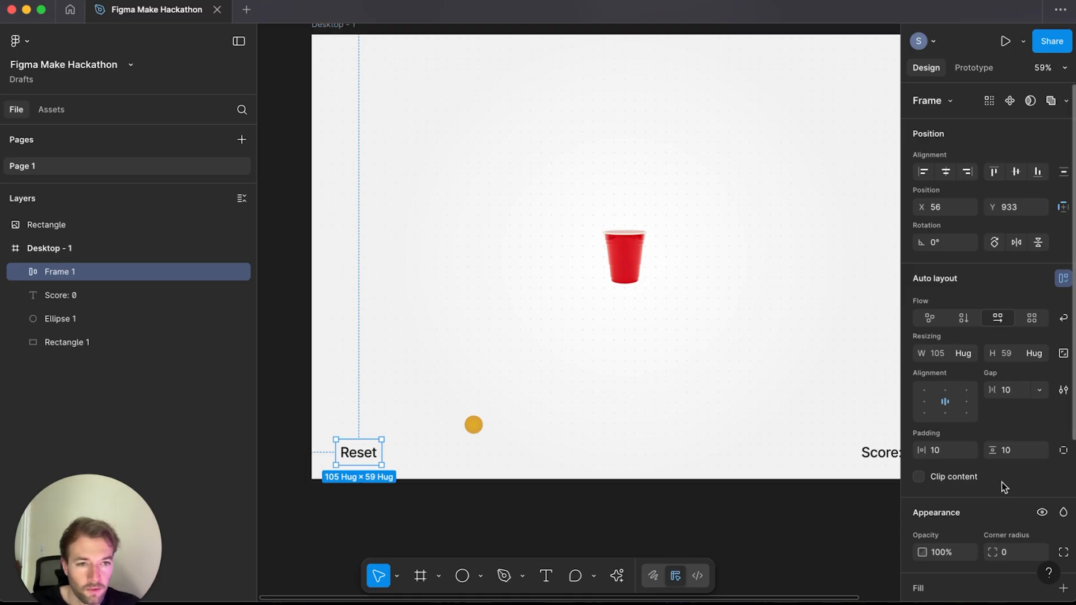
left_click(949, 455)
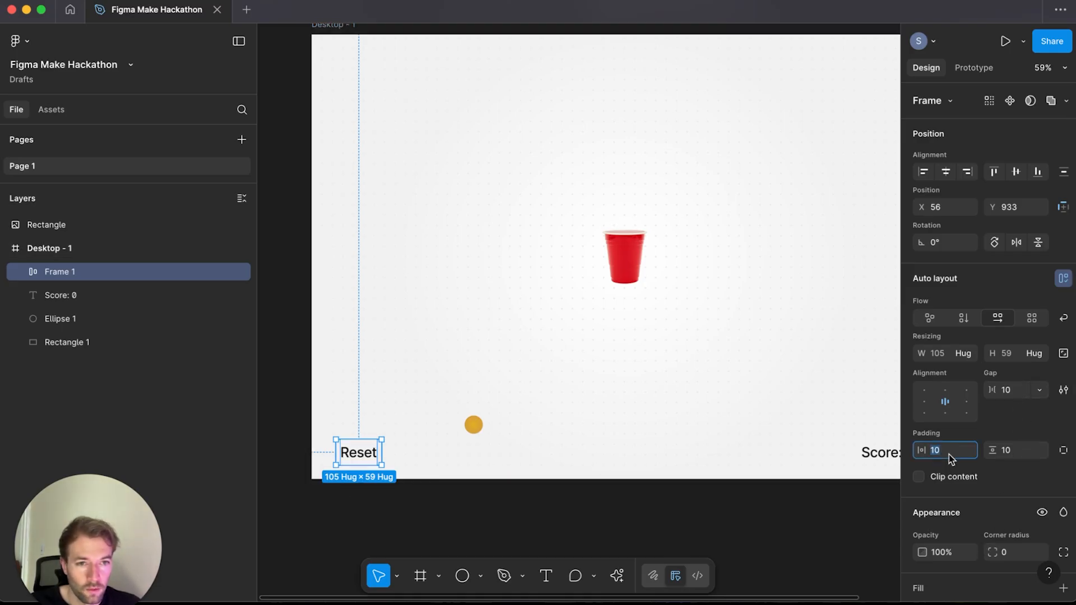
type("16")
key("Tab")
type("8")
key("Return")
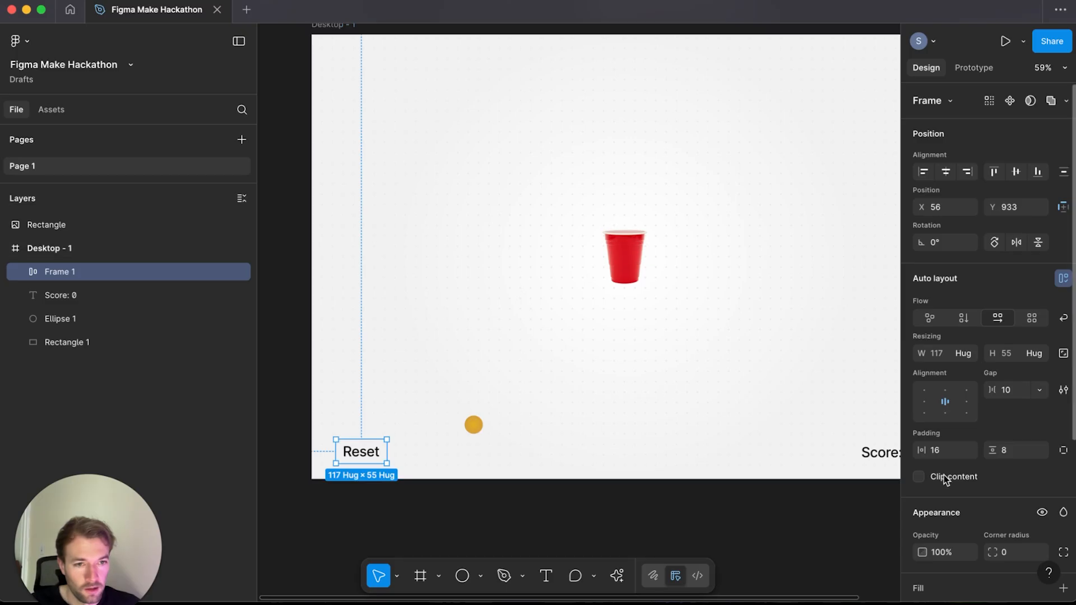
Step: Add a 0A0A0A stroke to the Reset button frame
scroll(975, 448, "down", 4)
left_click(1001, 425)
left_click(957, 442)
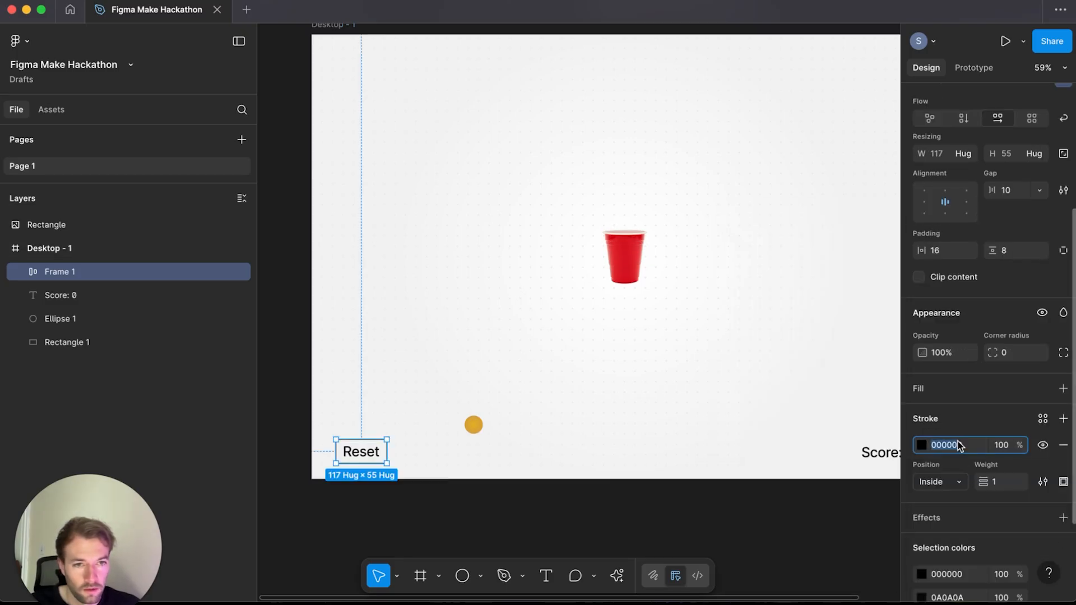
type("0a0a0a")
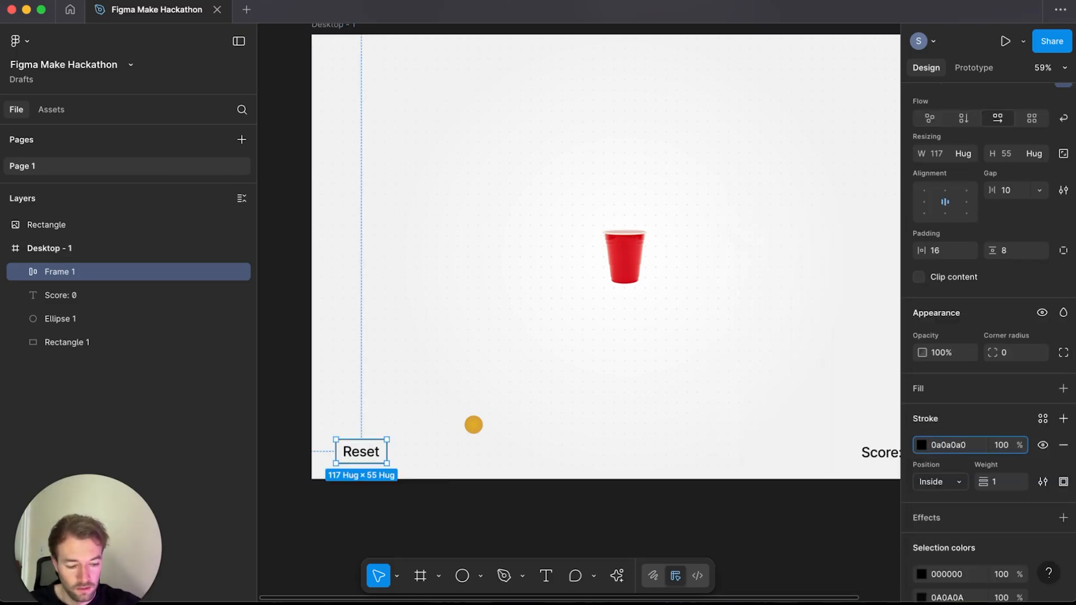
Step: Round the Reset button's corners with a radius of 90
left_click(1012, 352)
type("20")
key("Return")
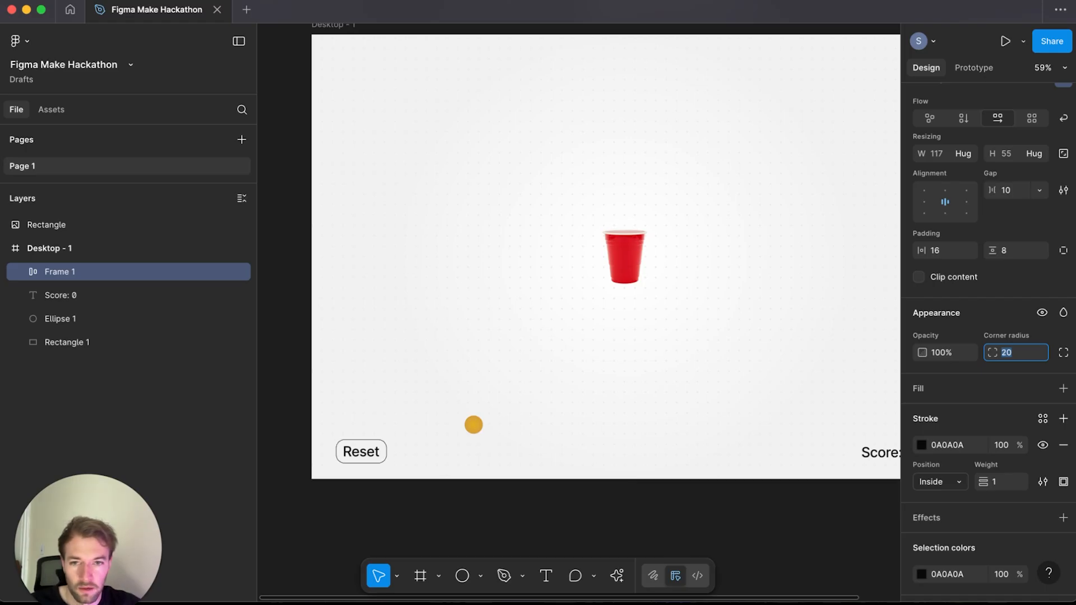
key("shift+Up")
Step: Set the Reset button's padding to 24 horizontal and 12 vertical
left_click(936, 251)
key("shift+Up")
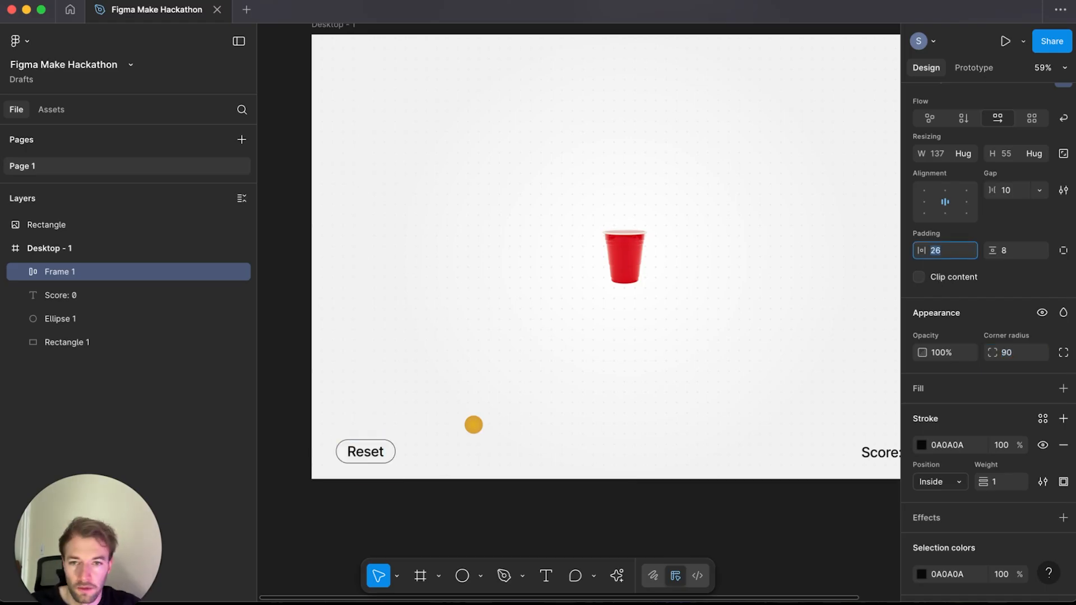
key("Up")
key("Up")
key("Up")
key("Up")
key("Tab")
type("15")
key("Return")
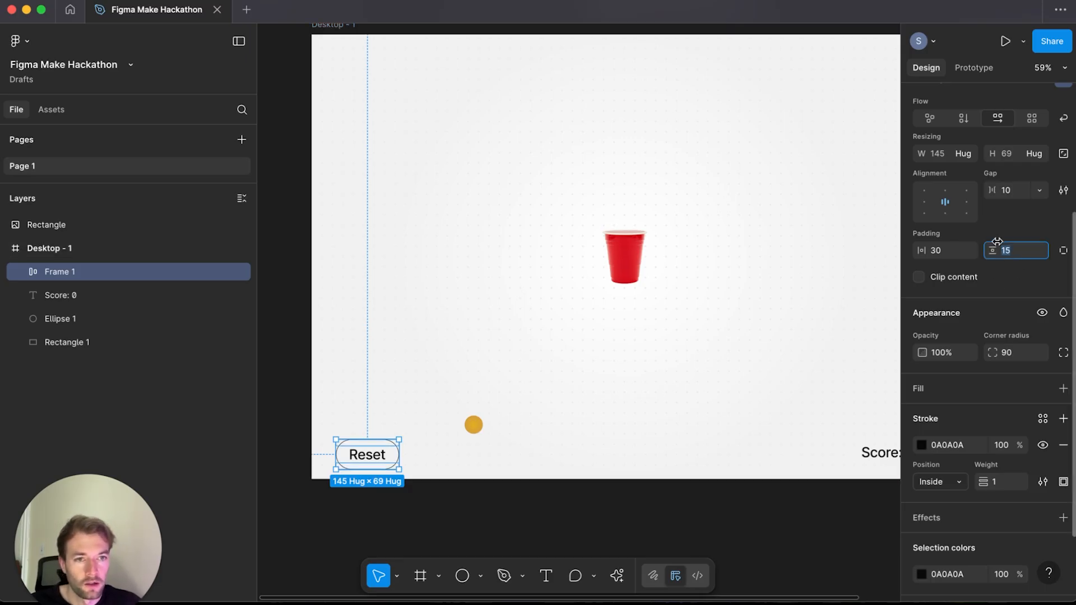
type("12")
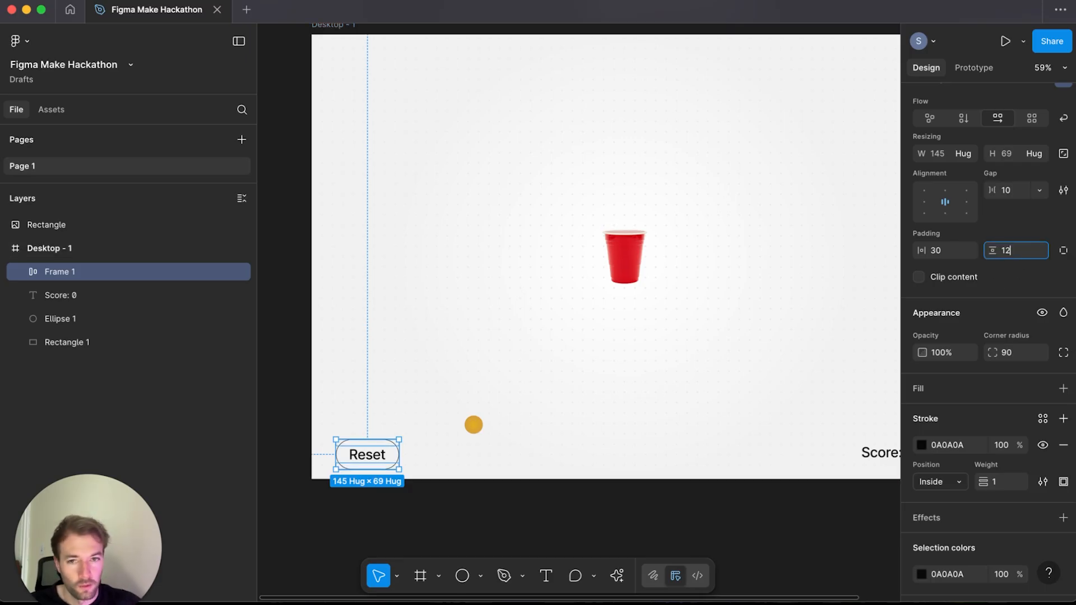
left_click(938, 250)
type("24")
key("Return")
Step: Reposition the Reset button slightly within the lower left corner
left_click(391, 508)
scroll(391, 508, "right", 2)
double_click(355, 461)
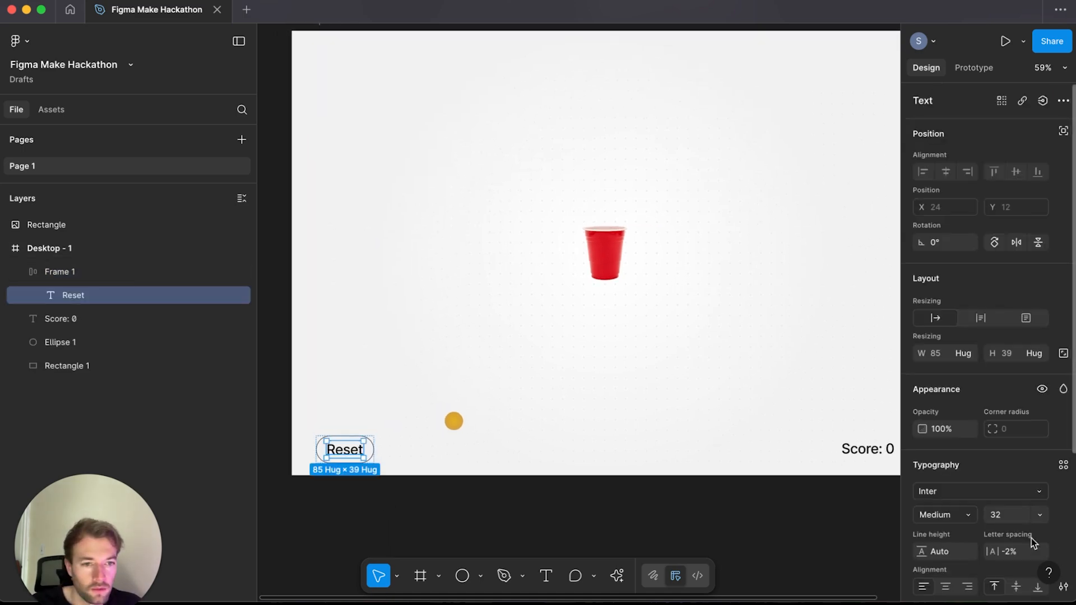
scroll(1070, 430, "down", 3)
left_click(452, 540)
left_click_drag(492, 449, 513, 444)
left_click_drag(377, 448, 372, 448)
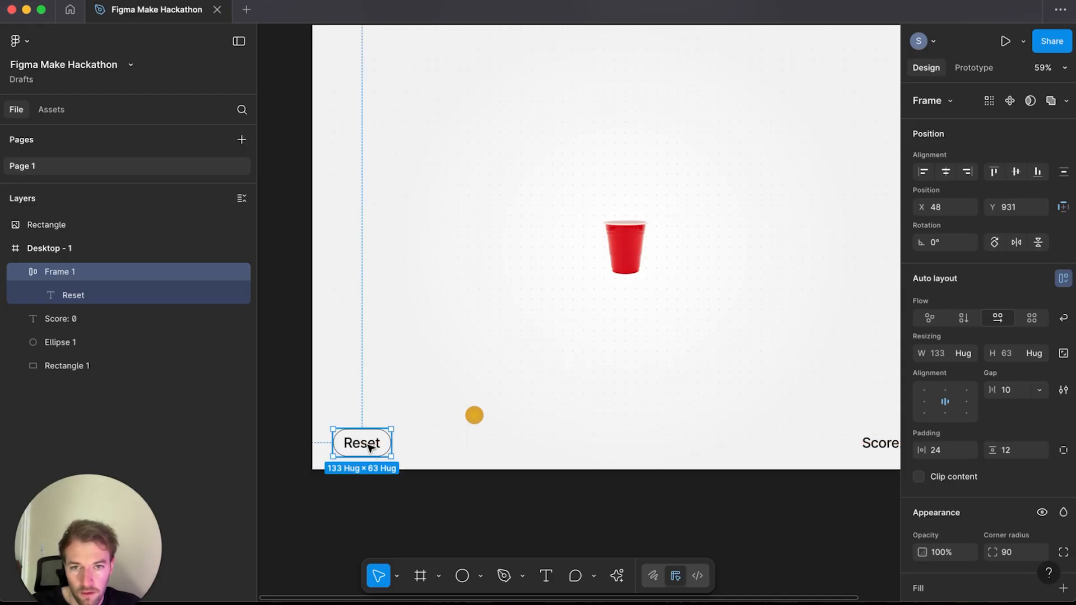
scroll(549, 474, "right", 2)
left_click_drag(549, 474, 548, 471)
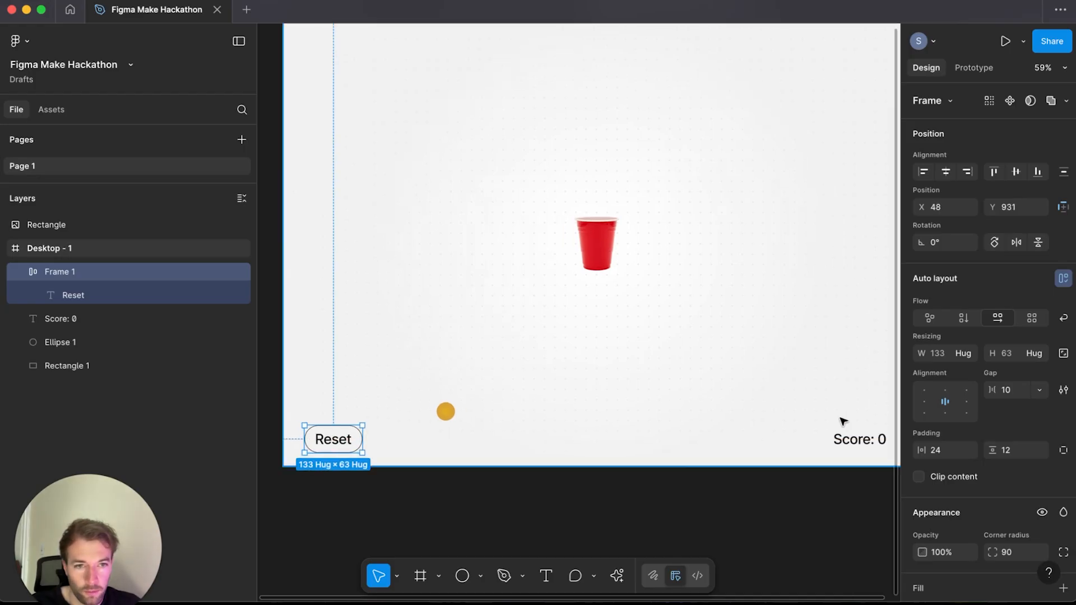
Step: Wrap the Reset button and score text together in an auto layout row
left_click(856, 442, "shift")
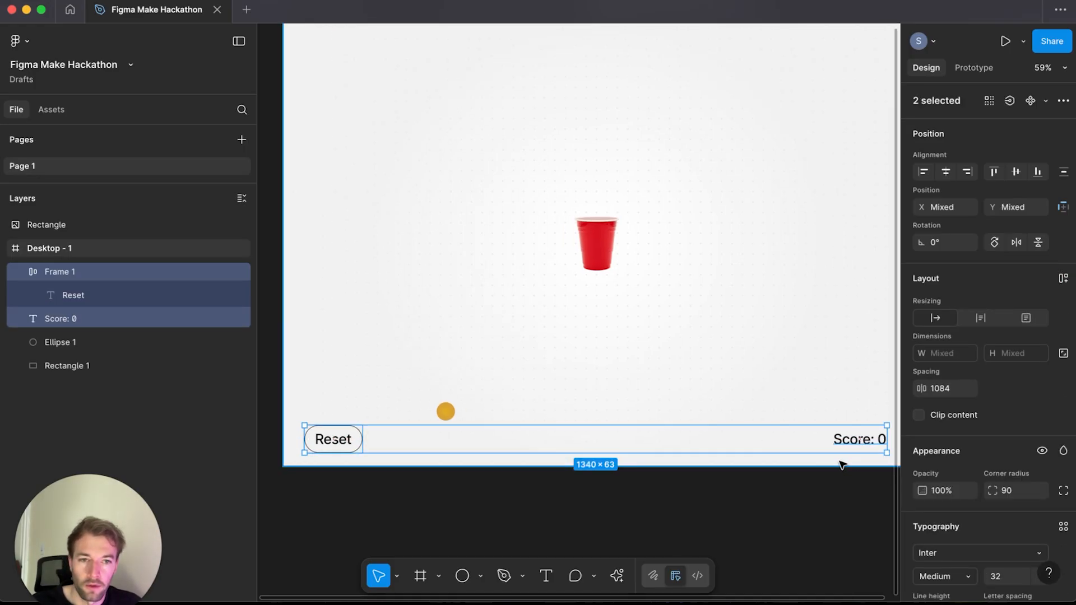
key("shift+a")
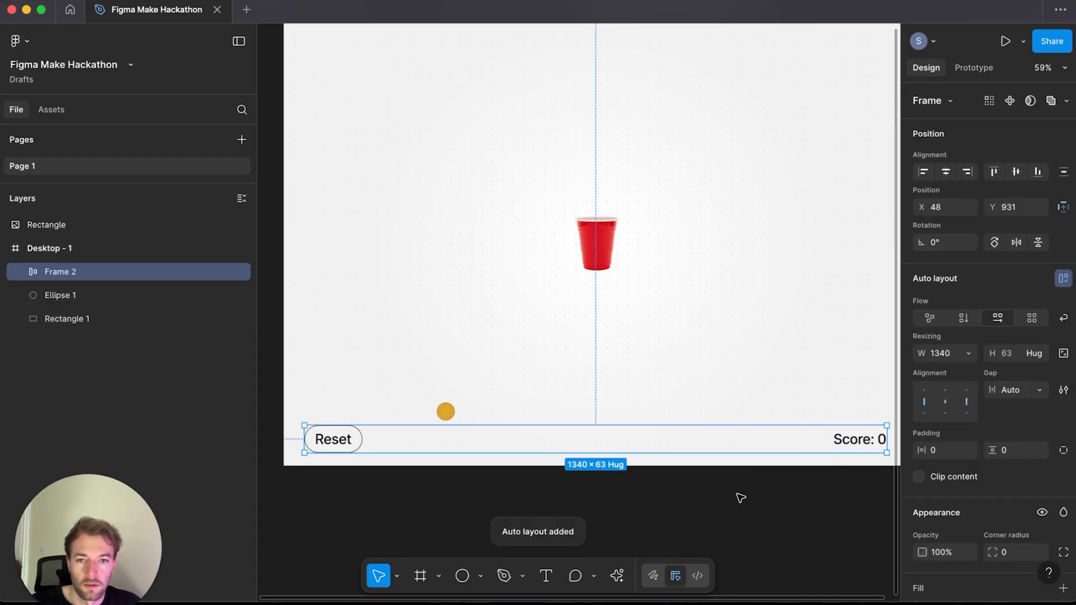
Step: Give the row a fixed width and stretch it across the full 1440 frame width
left_click(969, 354)
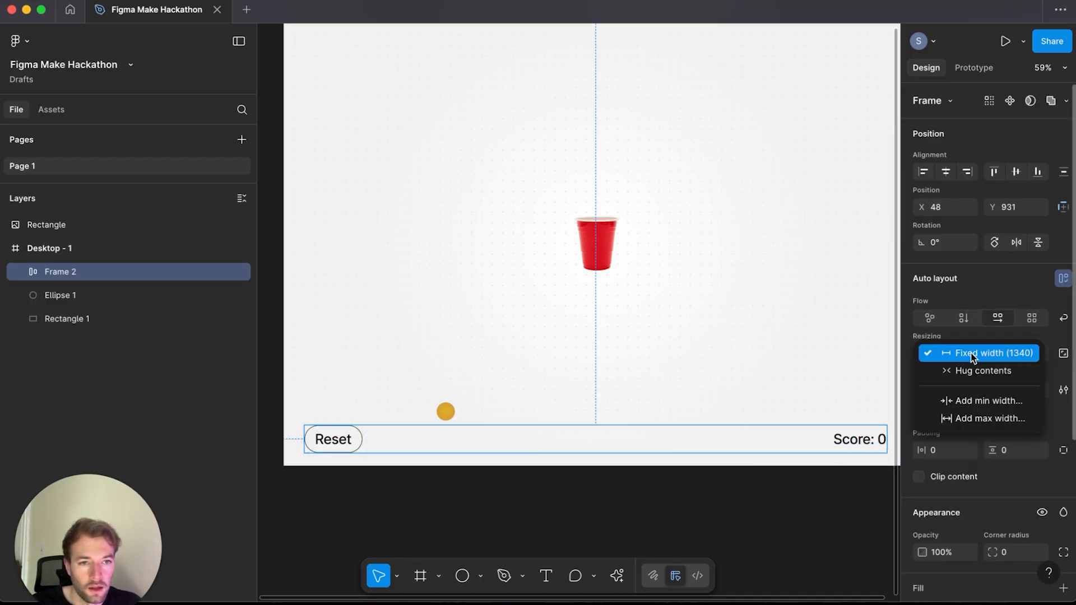
left_click(971, 357)
left_click_drag(304, 442, 284, 442)
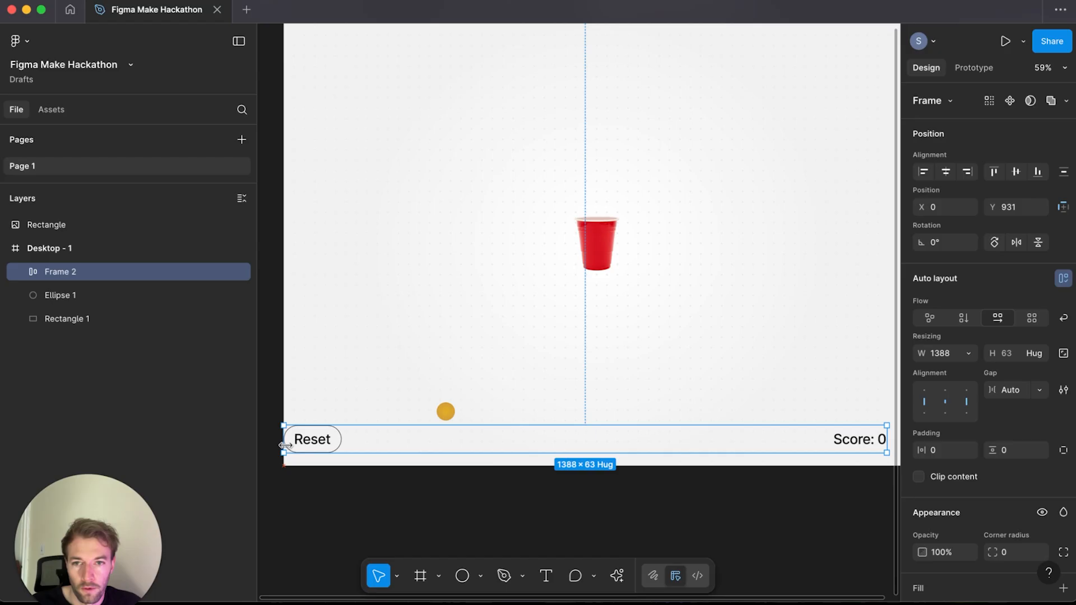
scroll(804, 436, "right", 2)
left_click_drag(804, 437, 827, 439)
scroll(827, 440, "left", 2)
left_click_drag(676, 443, 676, 456)
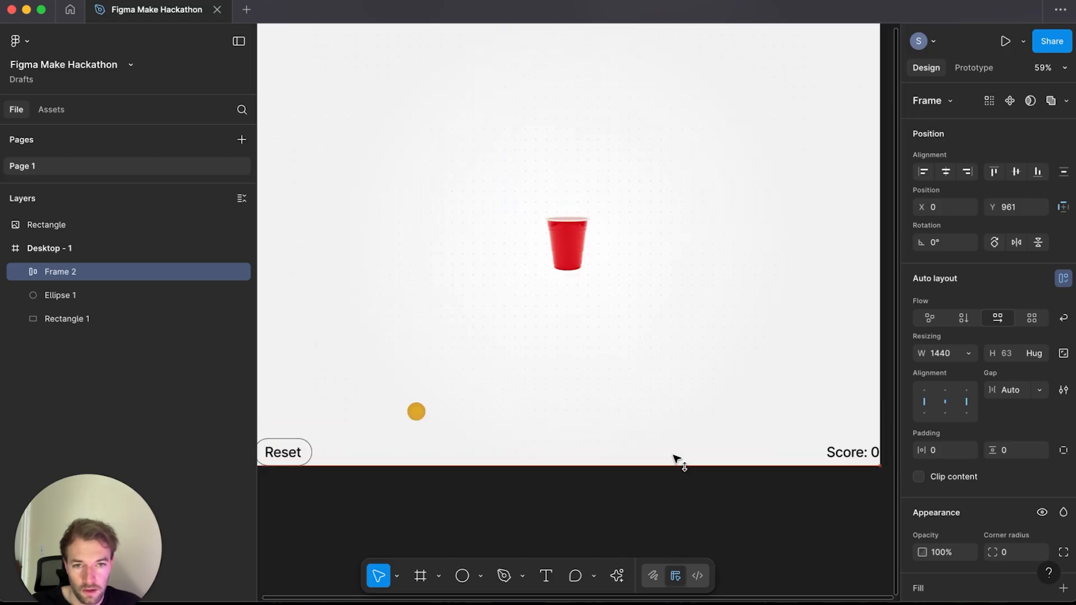
scroll(677, 456, "left", 2)
Step: Set the row's horizontal and vertical padding to 32
left_click(950, 450)
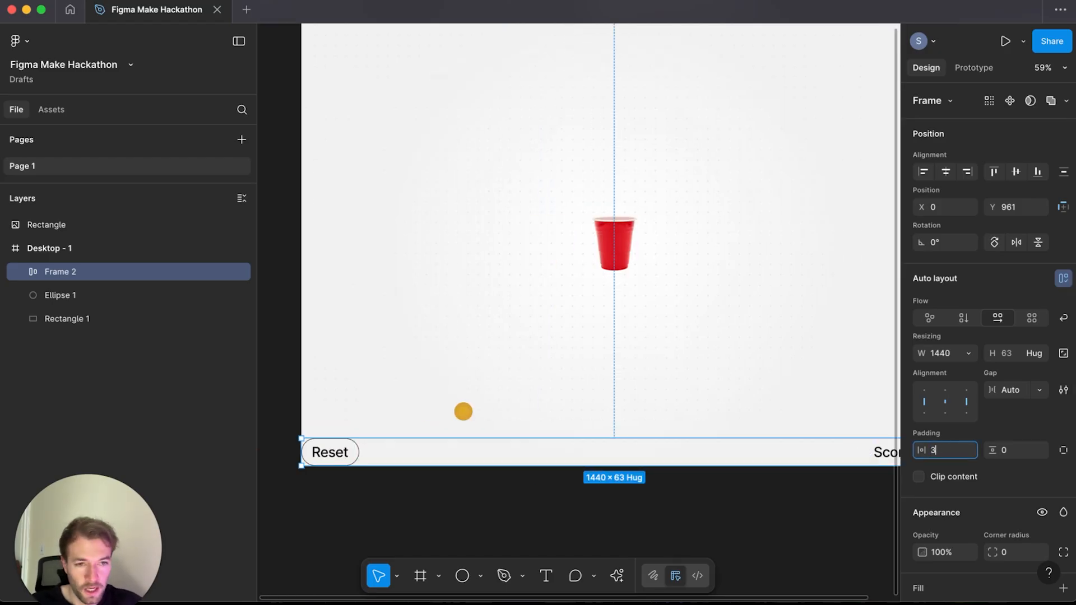
type("32")
key("Tab")
type("32")
key("Return")
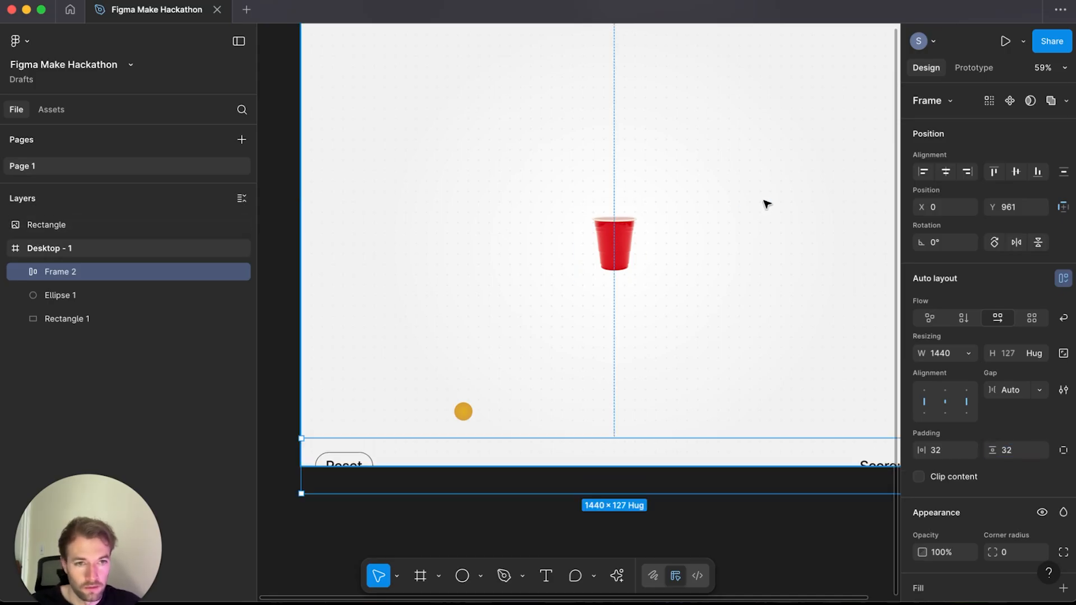
Step: Switch the row to per-side padding and set its bottom padding to 32
left_click(1063, 450)
left_click(1018, 475)
type("32")
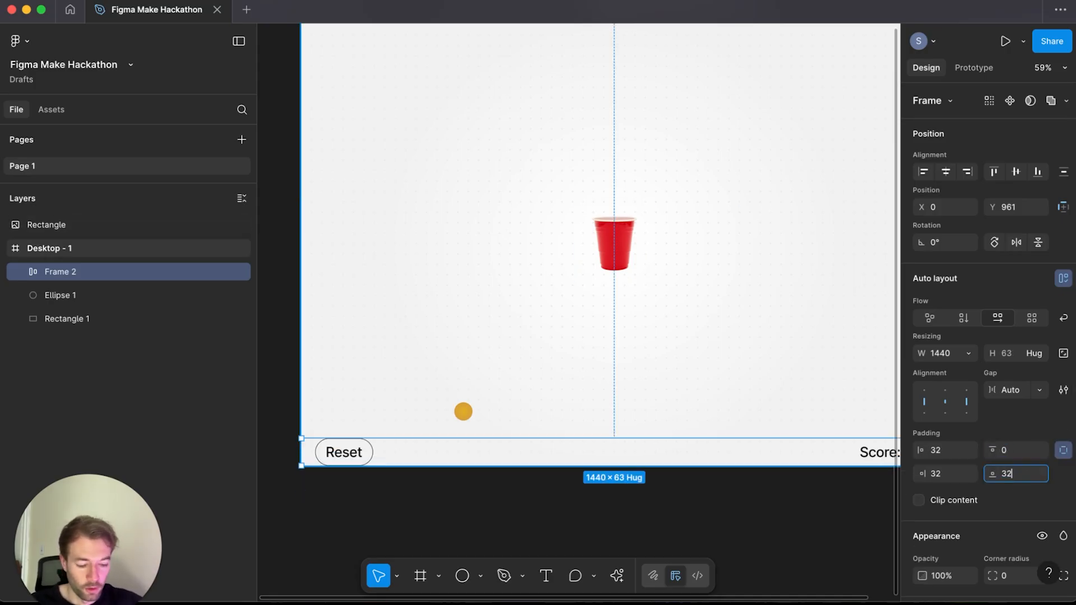
key("Return")
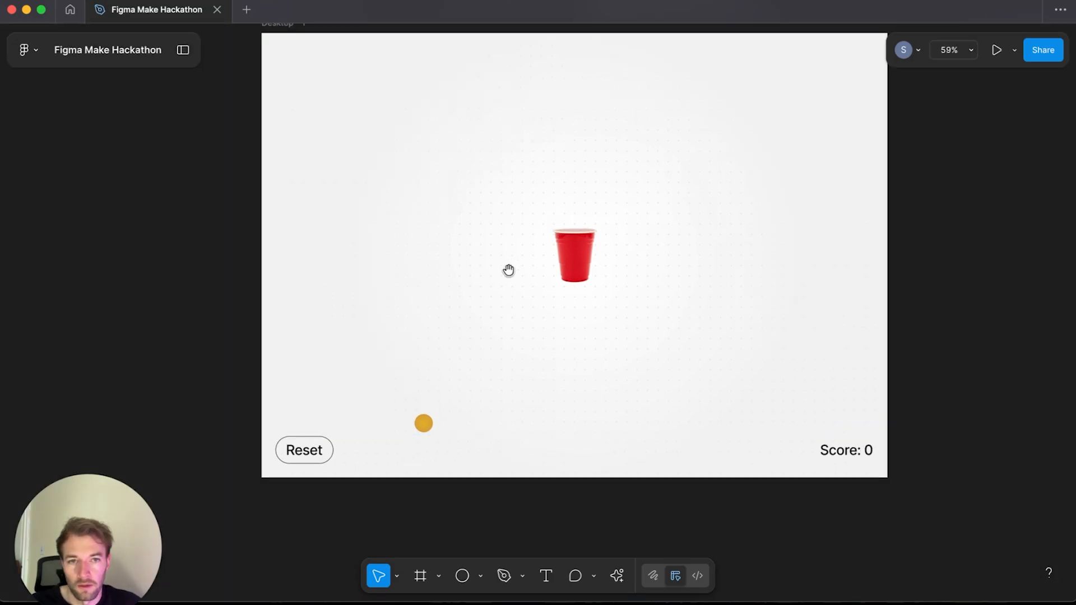
Step: Switch to the browser showing image search results for a clay model 3D cup
left_click_drag(502, 277, 453, 315)
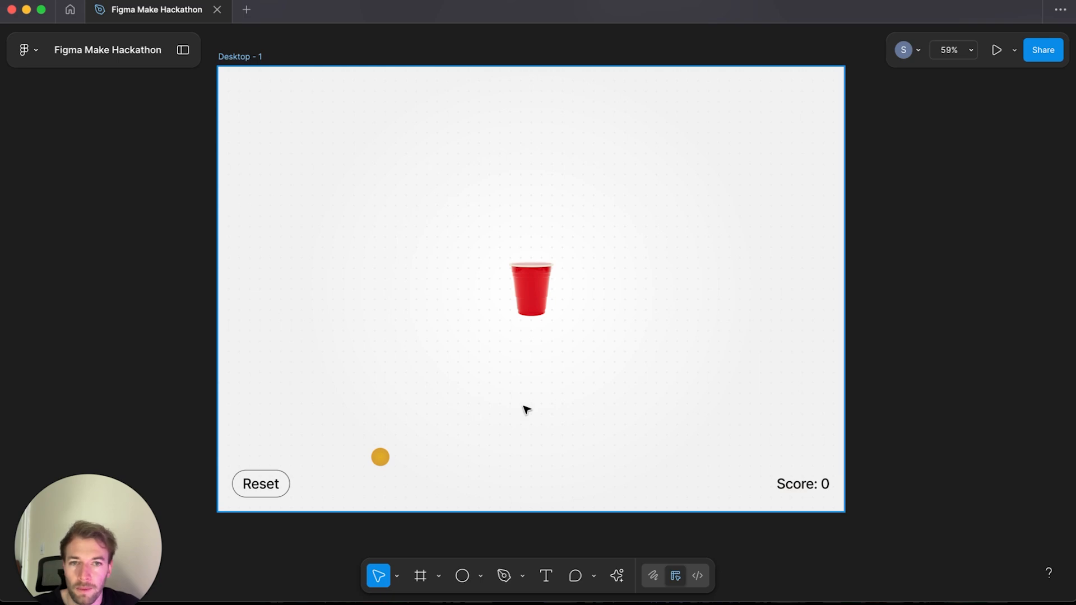
key("super+Tab")
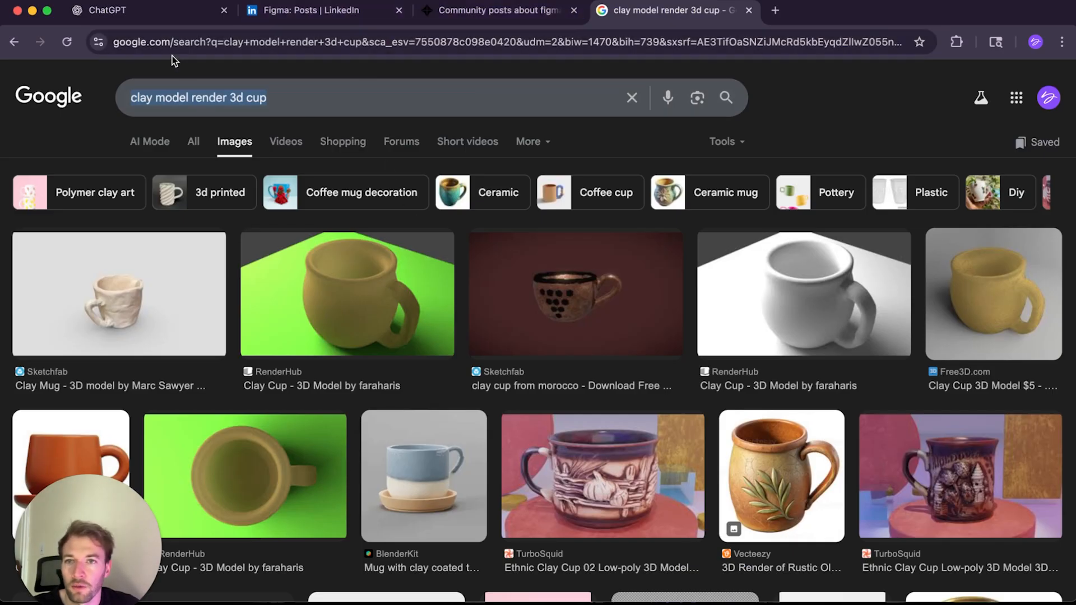
Step: Switch to ChatGPT and ask for short single-word name ideas for a computer beer pong game
left_click(156, 13)
left_click(361, 307)
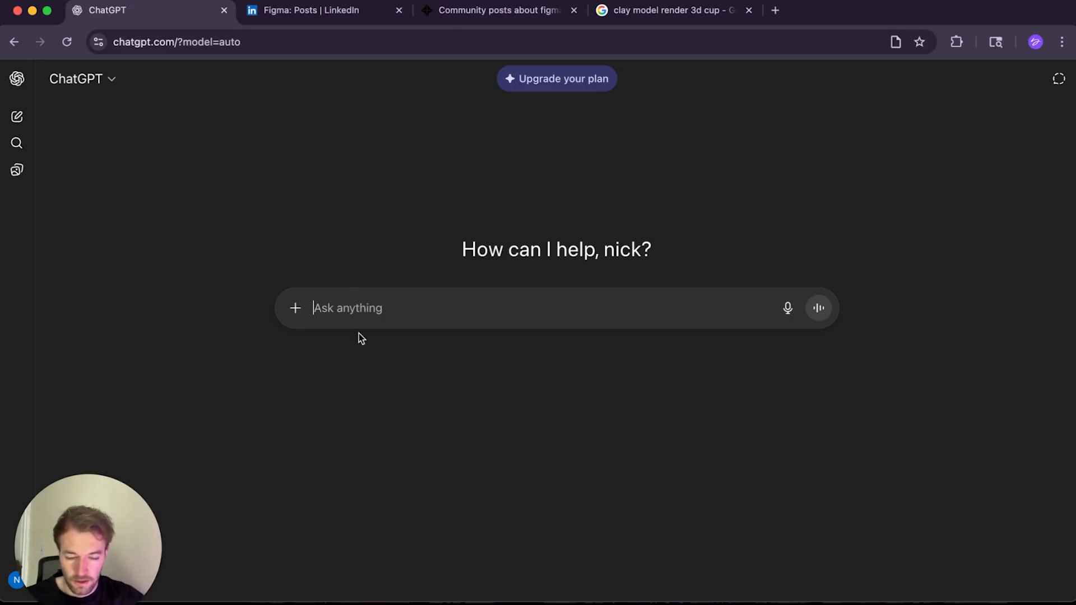
type("create ideas for a game")
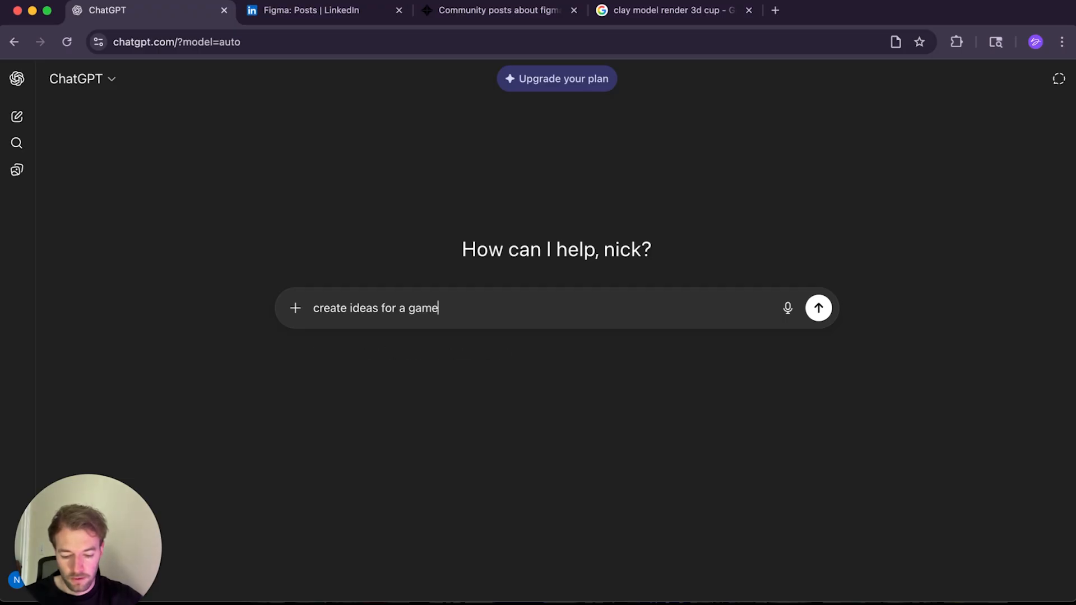
type(" name. It is basically beer pong on the computer, where")
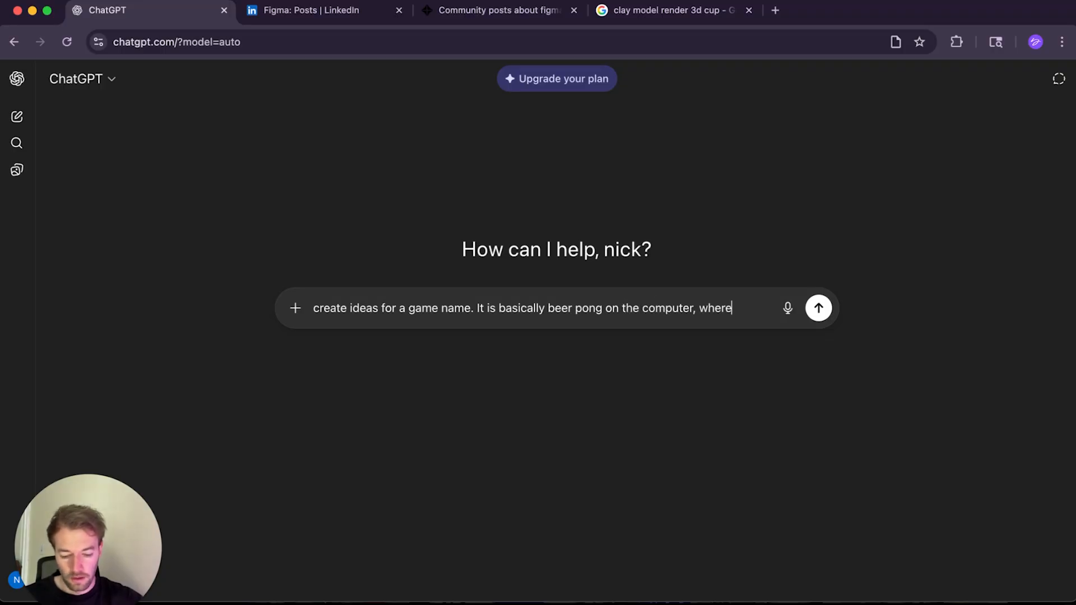
type(" you hit the ")
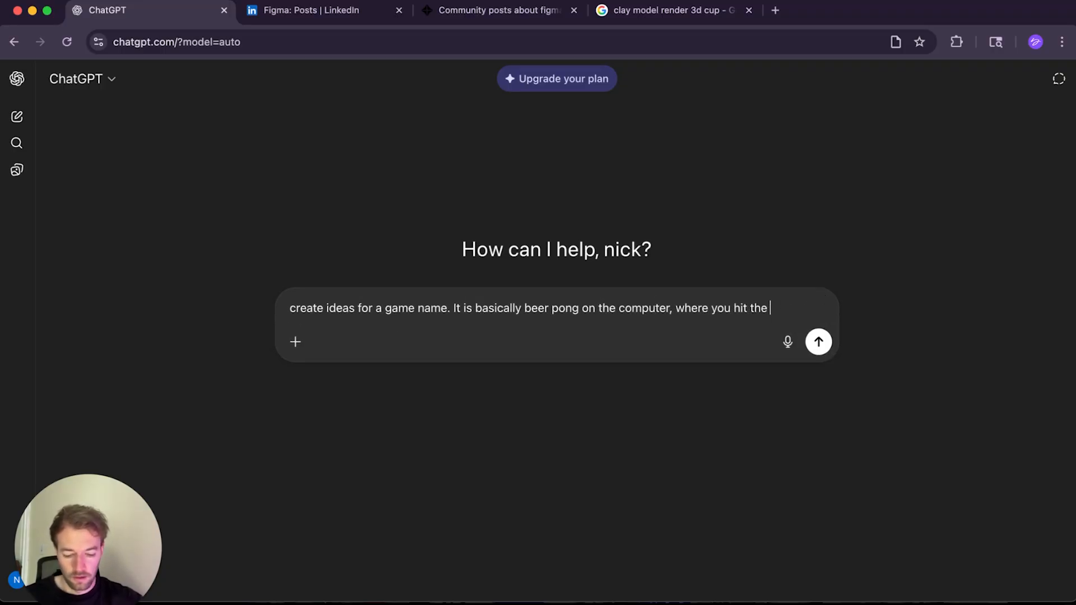
type("ball into the ")
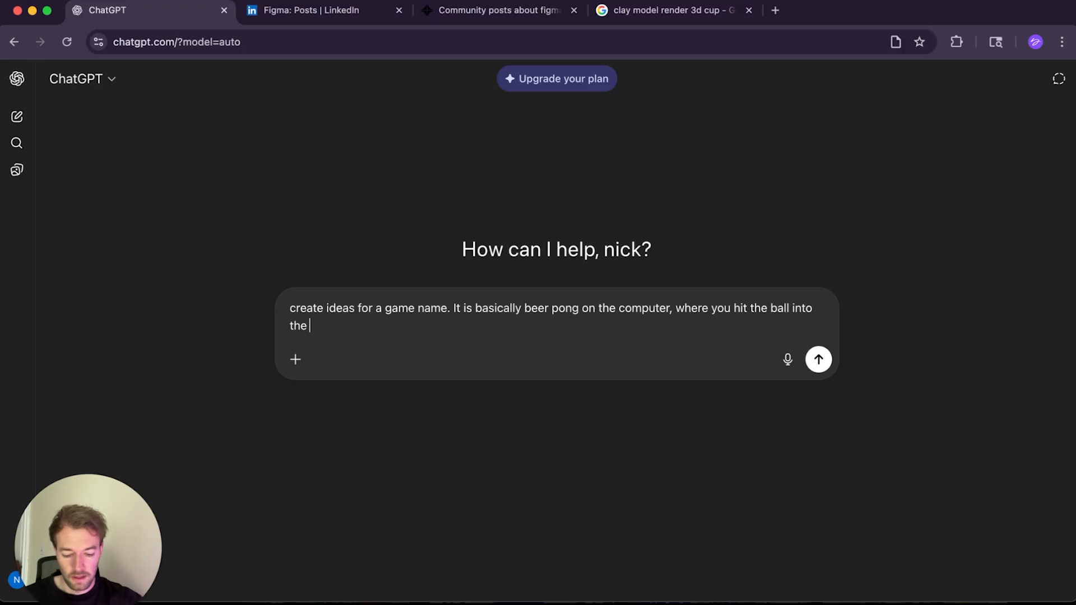
type("cup. I like Pong but it is taken, single word short")
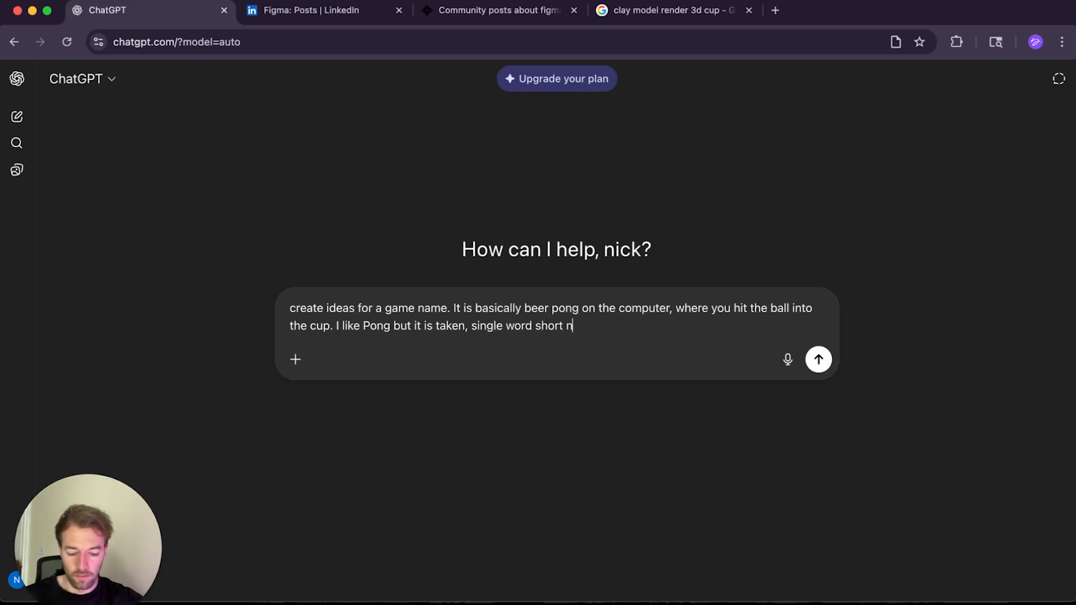
type("names")
key("Return")
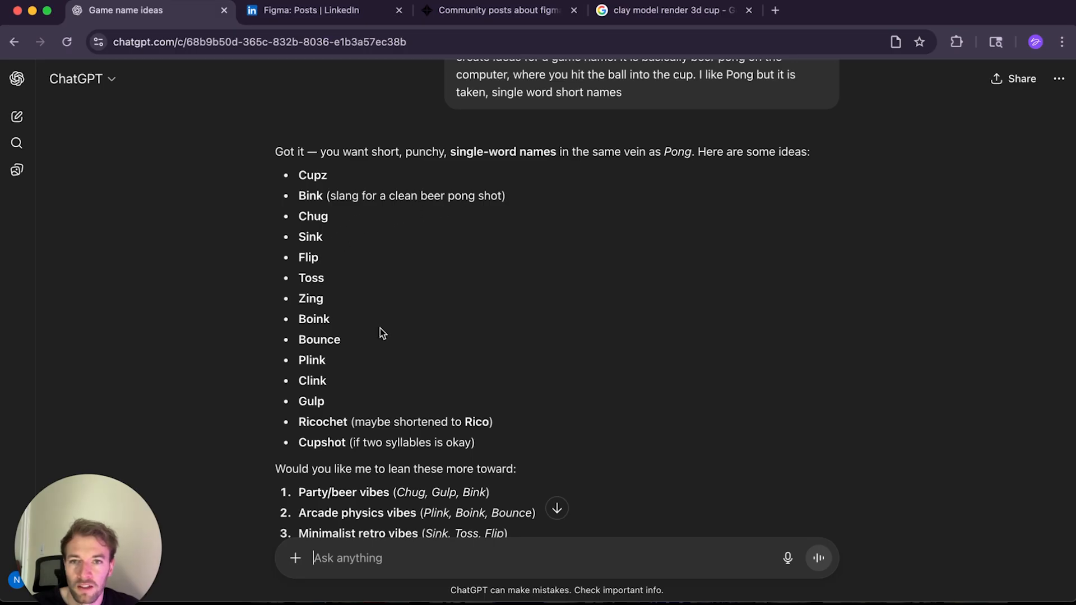
scroll(389, 340, "down", 1)
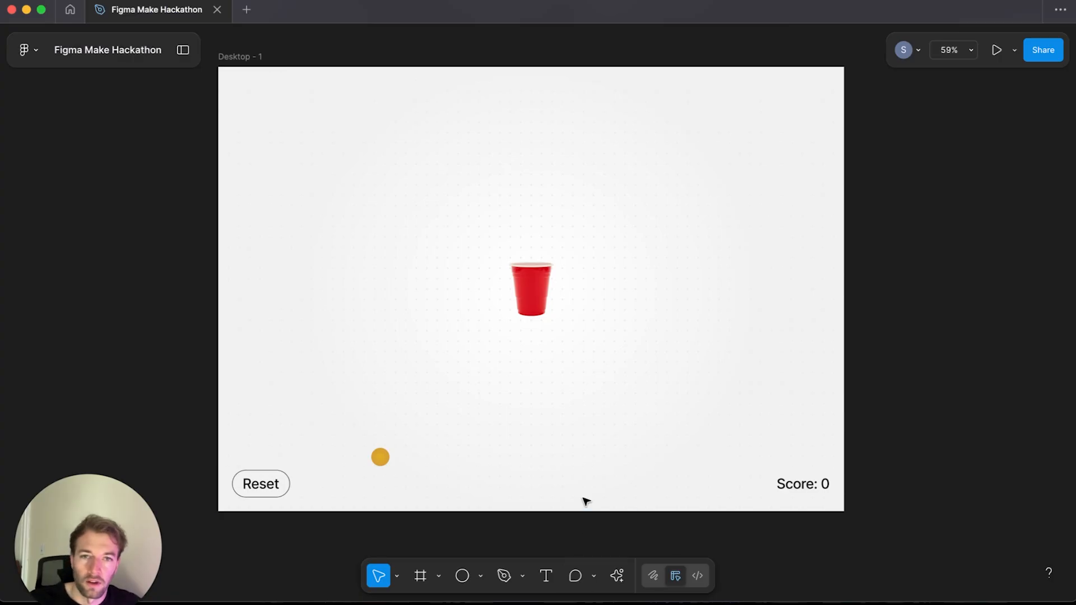
Step: Add a text layer reading SINK to the left of the cup
key("t")
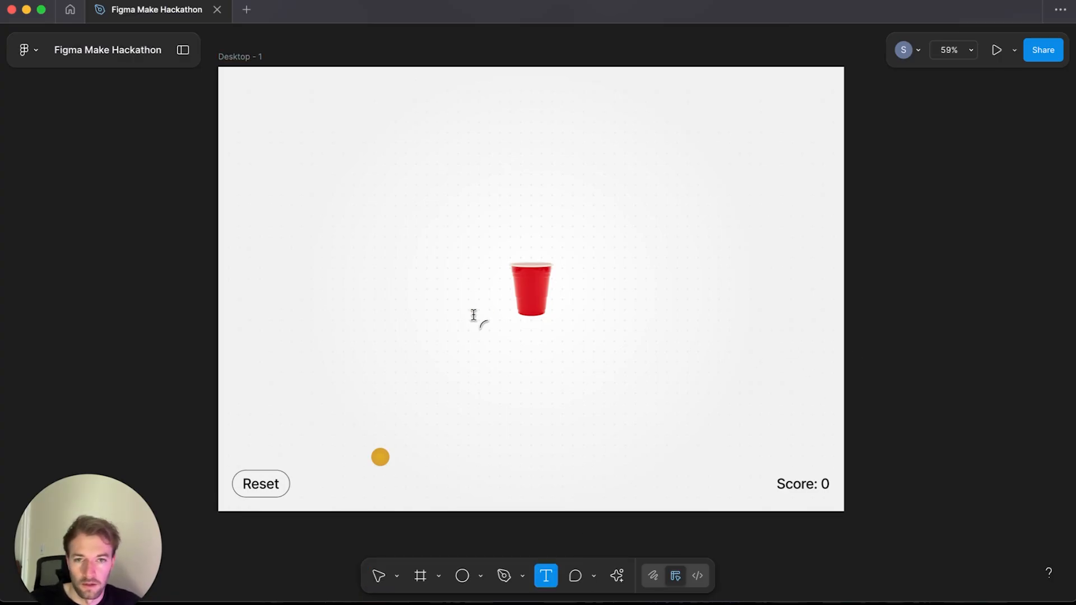
left_click(391, 303)
type("SI")
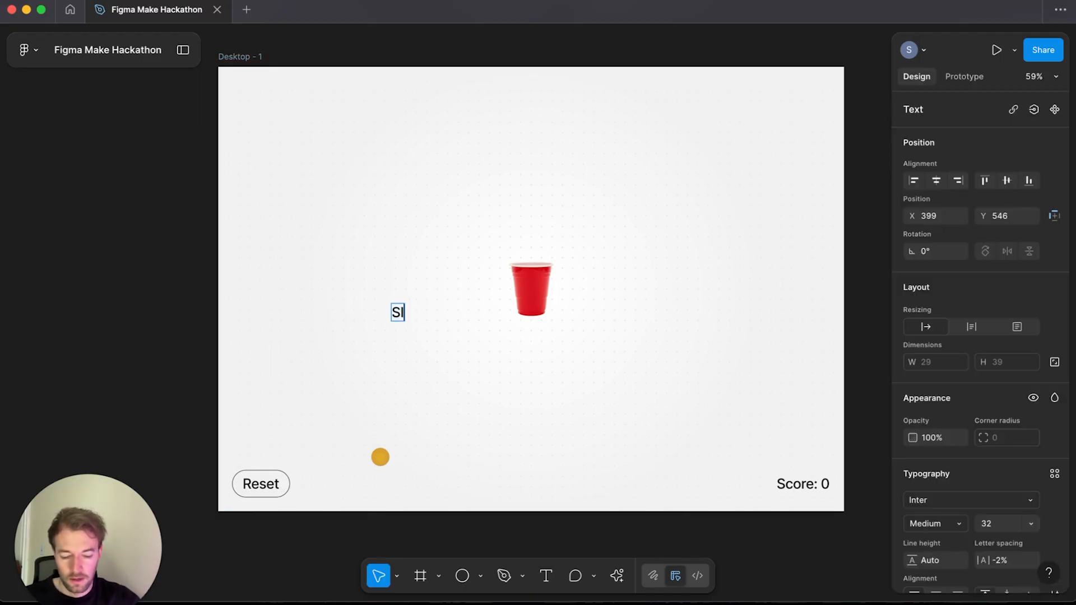
type("NK")
key("Escape")
Step: Set the SINK text's weight to Bold
scroll(930, 474, "down", 3)
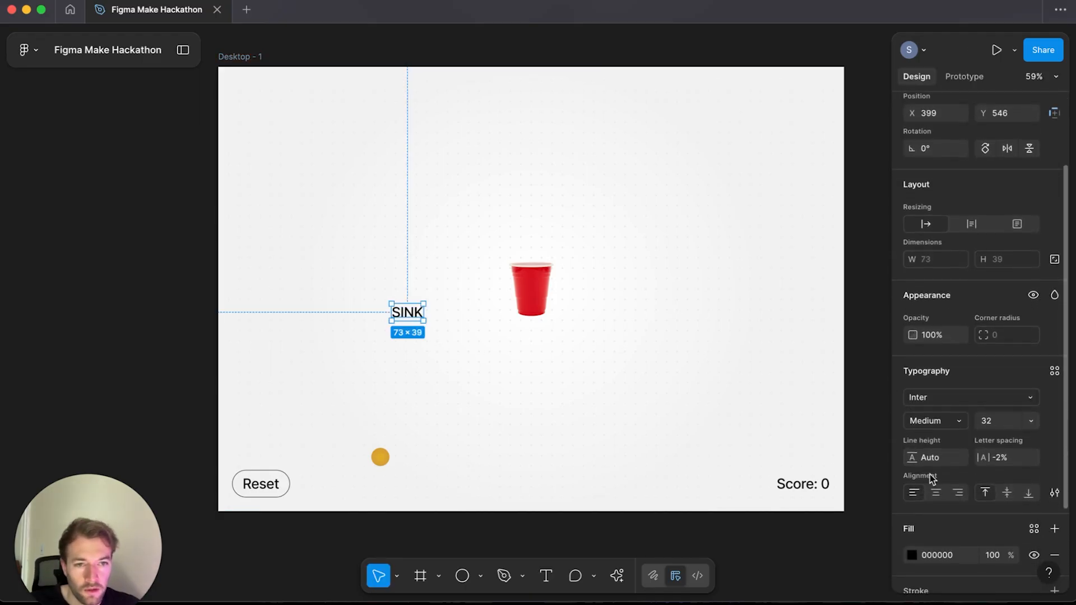
left_click(950, 420)
left_click(947, 456)
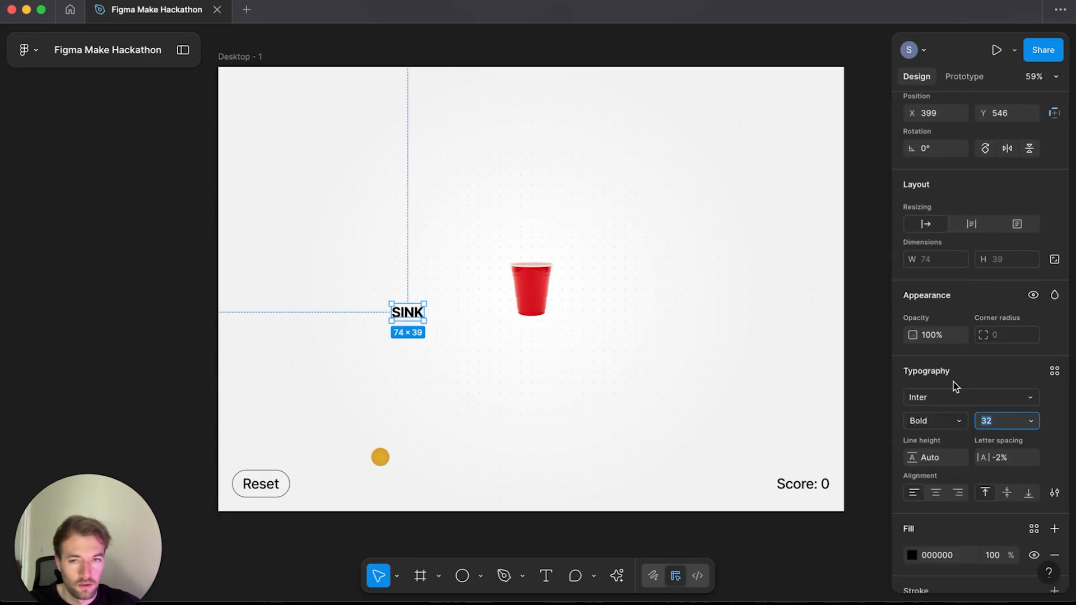
left_click_drag(424, 321, 660, 445)
key("super+z")
Step: Enlarge the SINK text to font size 645 and move it across the middle of the frame
left_click(988, 418)
key("shift+Up")
key("shift+Up")
key("shift+Up")
key("shift+Up")
key("shift+Up")
key("shift+Up")
key("shift+Up")
key("shift+Up")
key("shift+Up")
key("shift+Up")
key("shift+Up")
key("shift+Up")
key("shift+Up")
key("shift+Up")
key("shift+Up")
key("shift+Up")
key("shift+Up")
key("shift+Up")
key("shift+Up")
key("shift+Up")
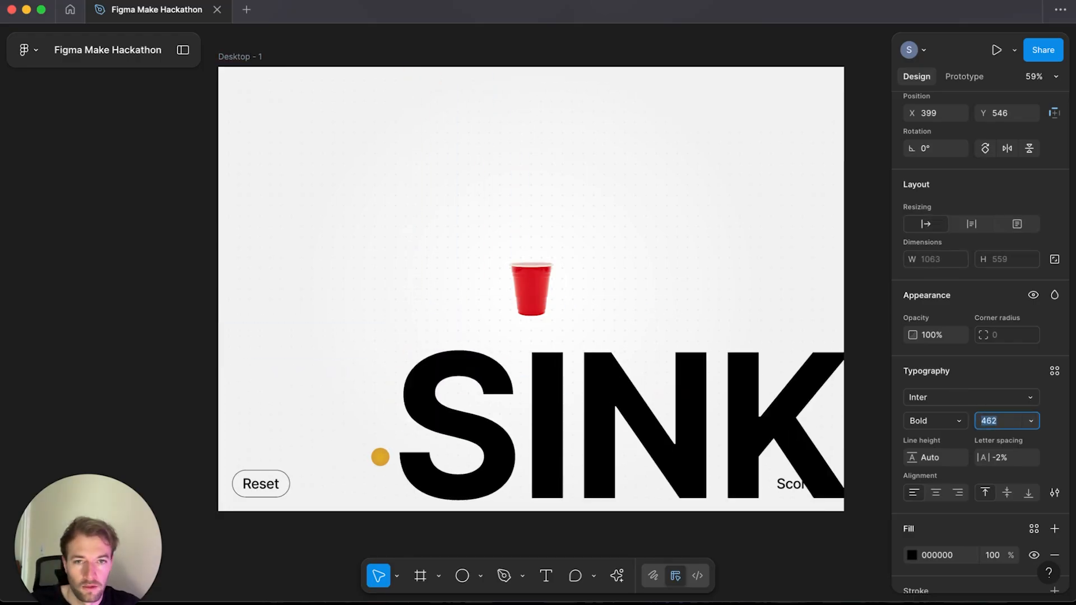
key("shift+Up")
key("shift+Up")
key("shift+Up")
key("shift+Up")
key("shift+Up")
key("shift+Up")
key("shift+Up")
key("shift+Up")
key("shift+Up")
key("shift+Up")
key("shift+Up")
key("shift+Up")
key("shift+Up")
key("shift+Up")
key("shift+Up")
key("shift+Up")
key("shift+Up")
key("shift+Up")
key("shift+Up")
key("shift+Up")
left_click_drag(664, 408, 522, 252)
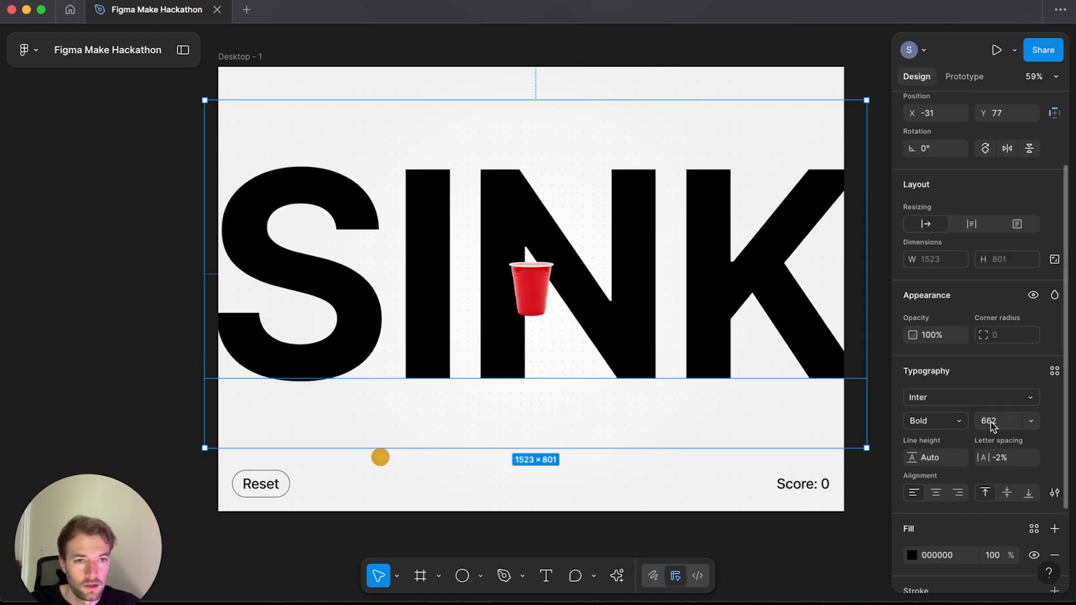
type("645")
Step: Outline the SINK text and stretch it to the frame's full 1440 width
right_click(724, 272)
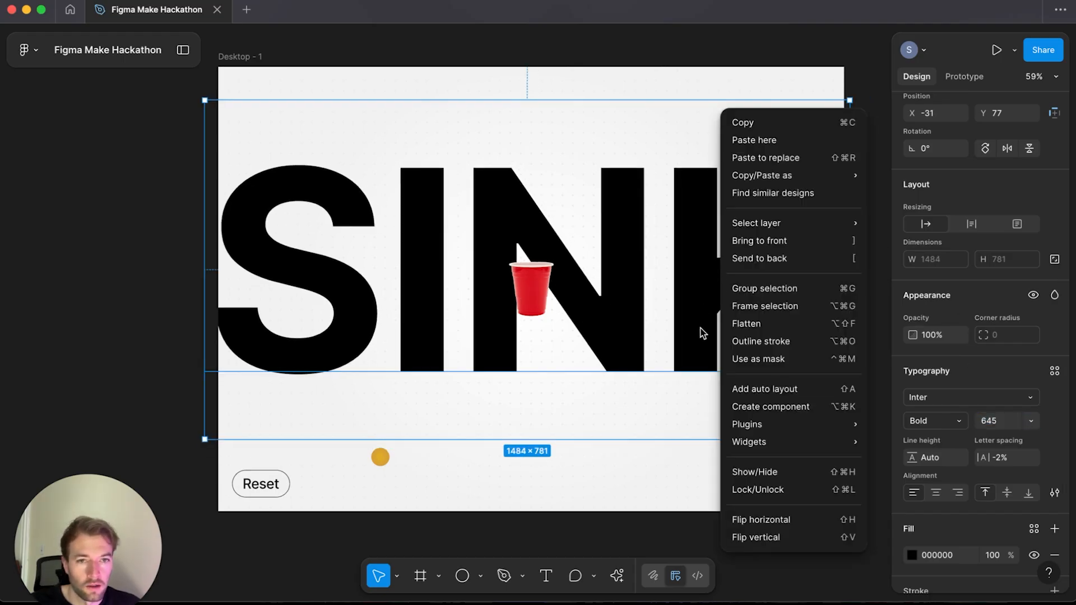
left_click(746, 341)
mouse_move(845, 269)
left_mouse_down()
mouse_move(833, 271)
mouse_move(844, 270)
left_mouse_up()
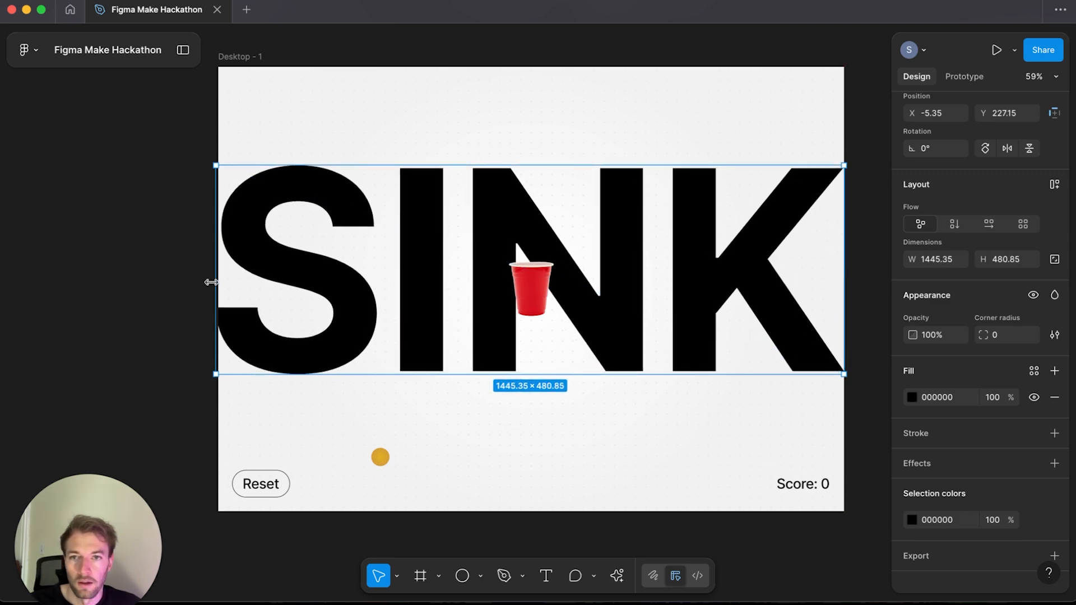
mouse_move(212, 281)
left_mouse_down()
mouse_move(225, 278)
mouse_move(214, 281)
left_mouse_up()
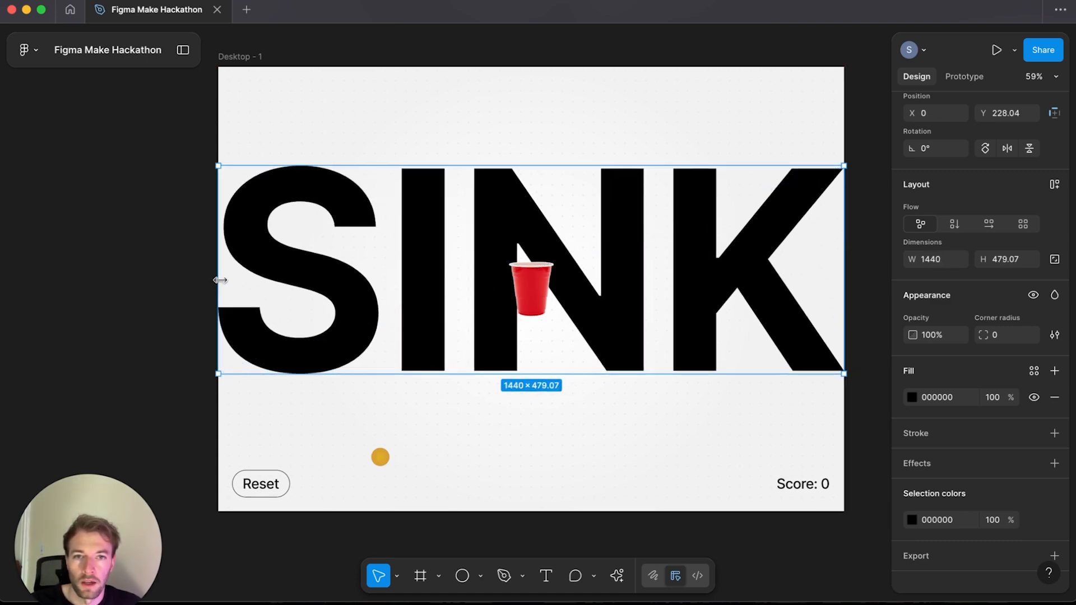
Step: Center the SINK lettering vertically in the frame and set its fill to F1F1F1
scroll(1049, 172, "up", 3)
left_click(1007, 181)
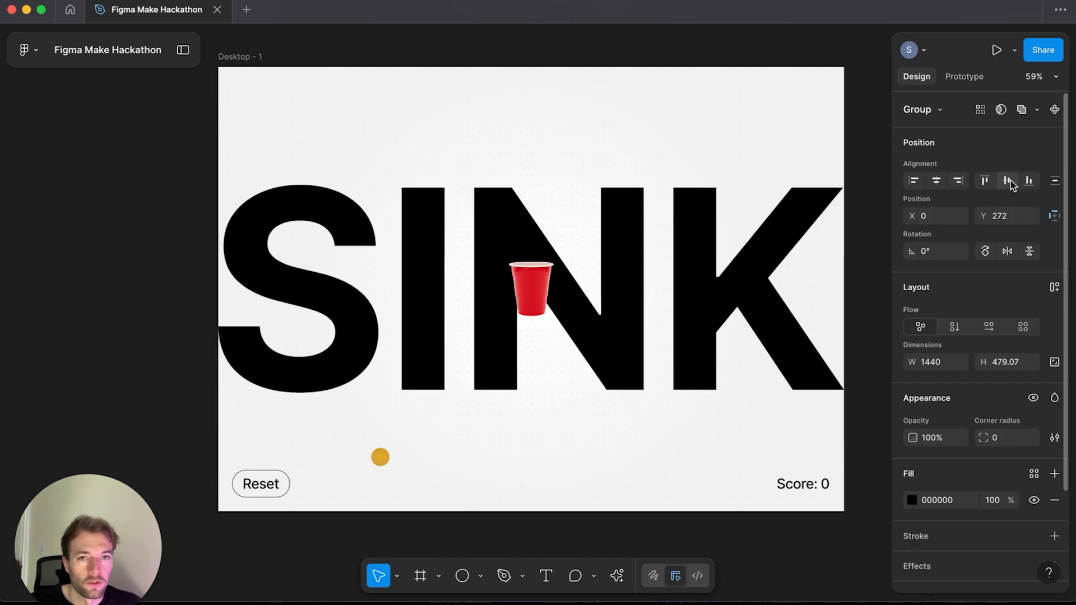
left_click(938, 500)
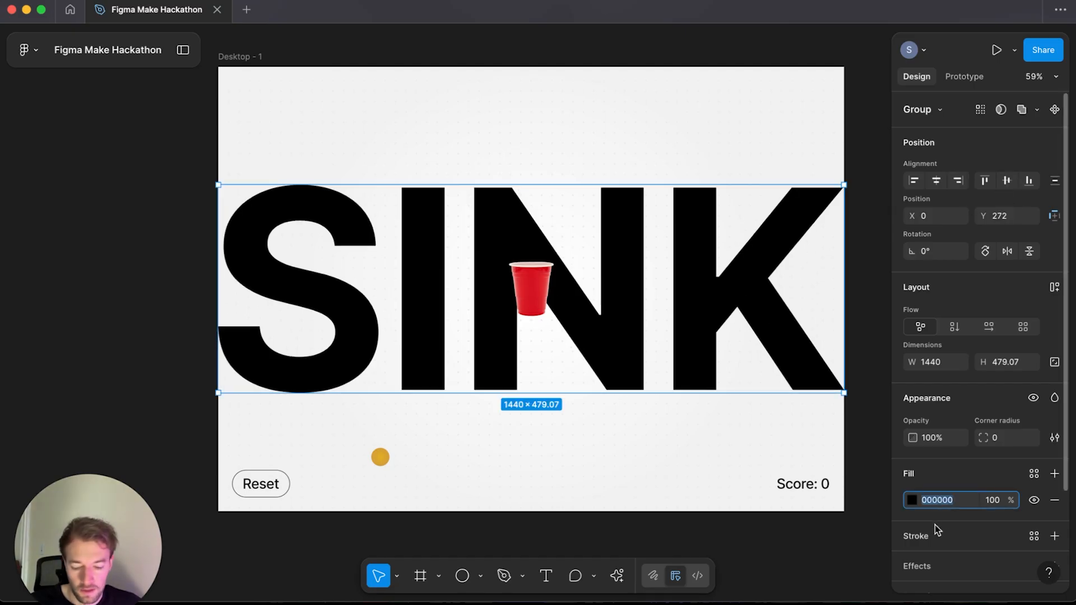
type("f1f1")
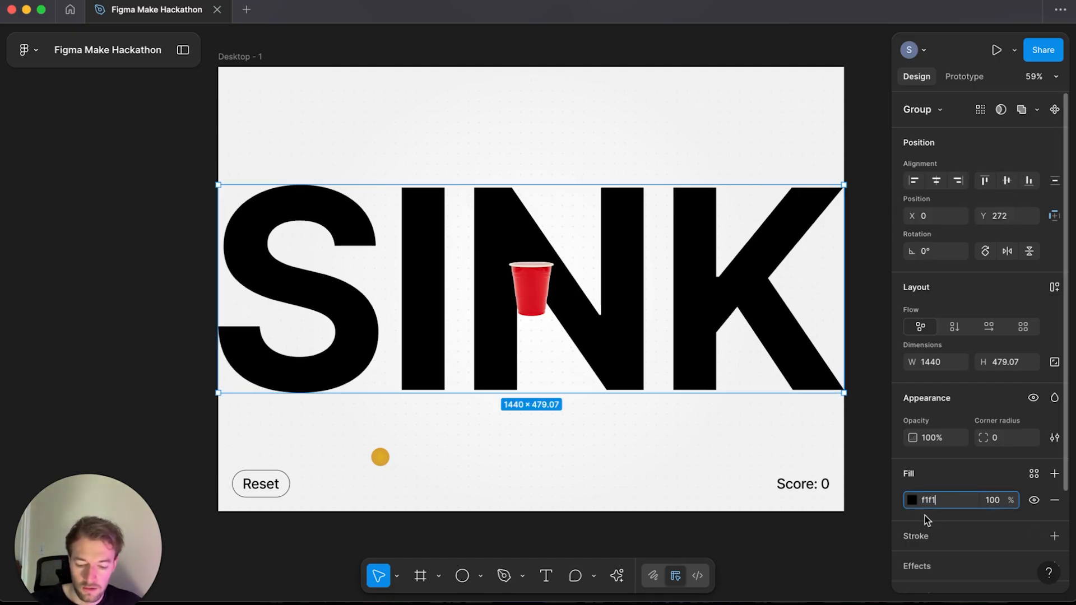
type("f1")
key("Return")
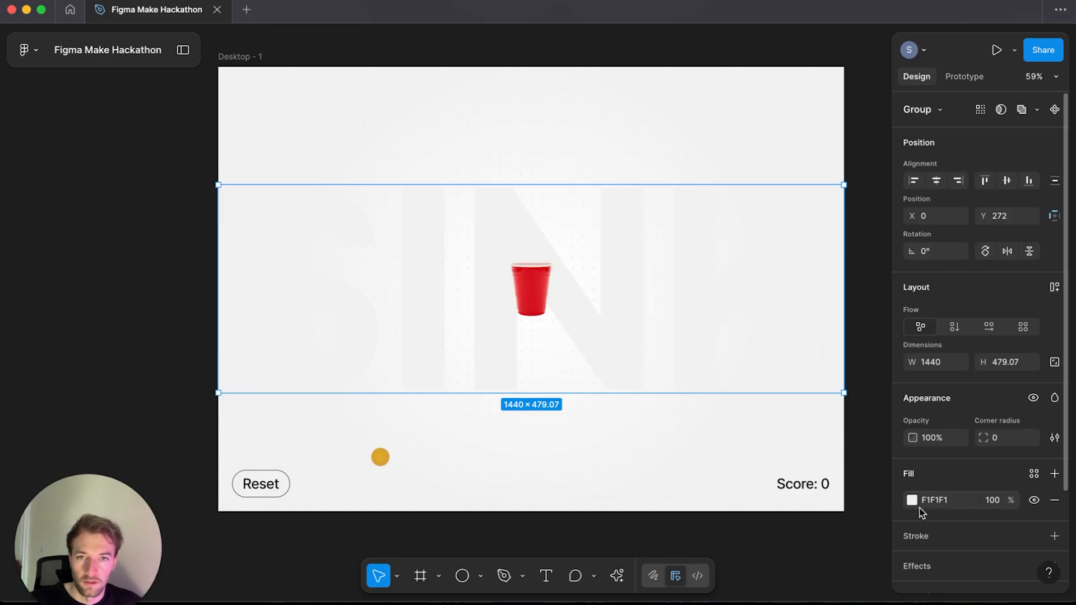
Step: Change the lettering's fill to a linear gradient running vertically across the letters
left_click(912, 503)
left_click_drag(745, 353, 726, 307)
left_click(750, 247)
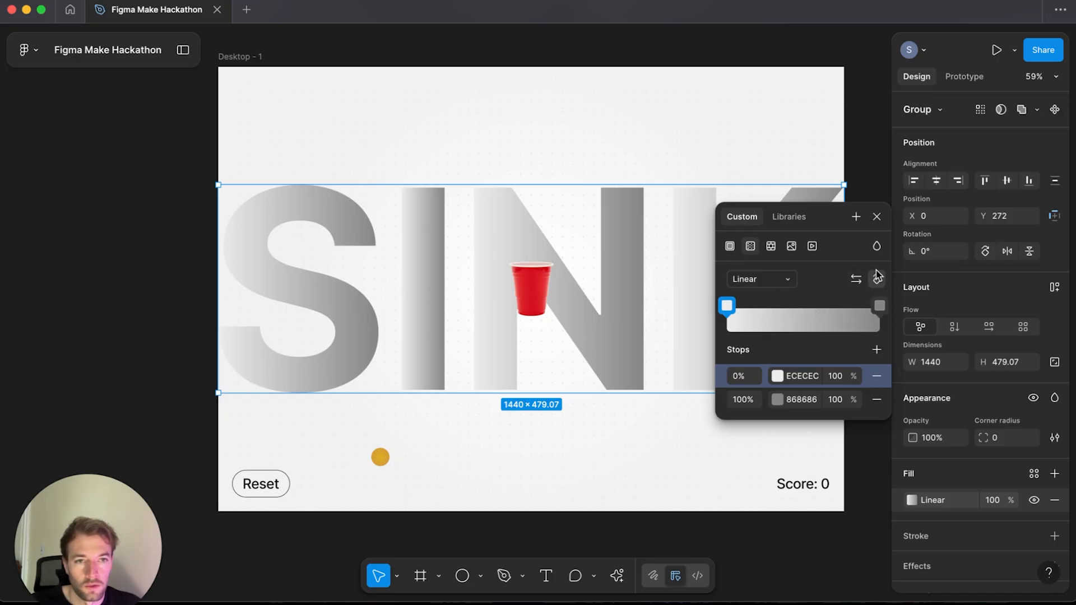
left_click(589, 418)
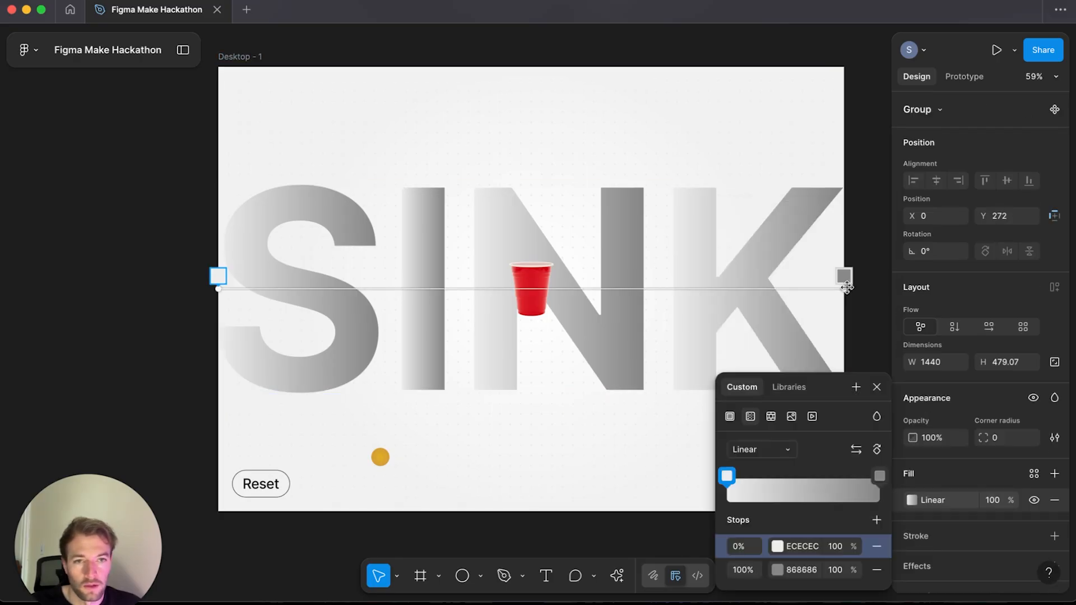
left_click_drag(843, 289, 575, 390)
left_click_drag(220, 281, 570, 187)
Step: Set the gradient's start stop to F1F1F1 and its end stop to E6E6E6
left_click(855, 449)
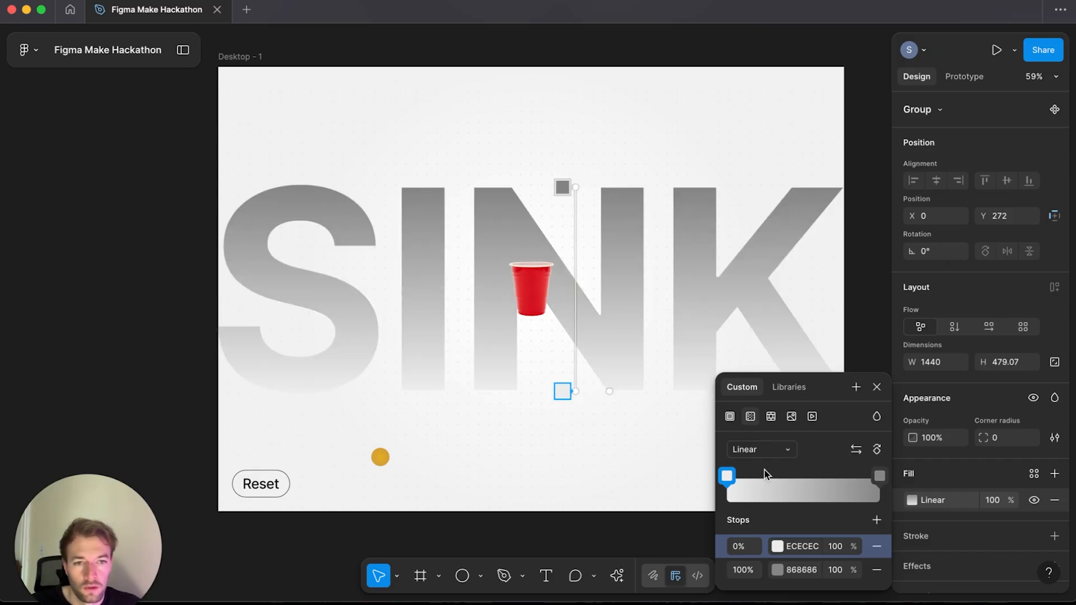
left_click(803, 570)
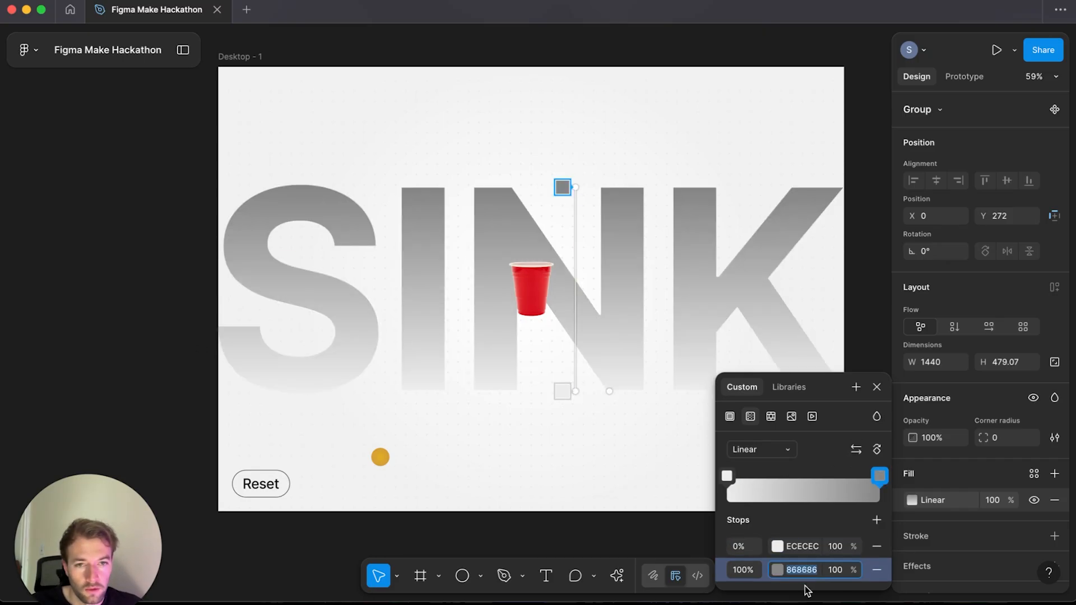
left_click(802, 546)
type("f1f1f1")
key("Return")
left_click(781, 570)
left_click_drag(549, 370, 543, 319)
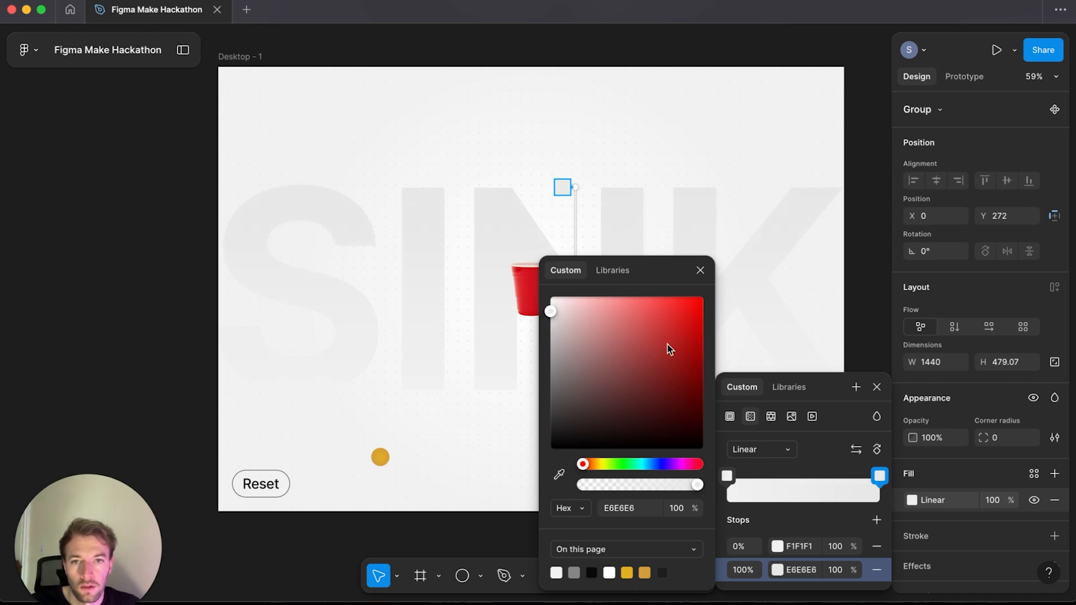
left_click(877, 387)
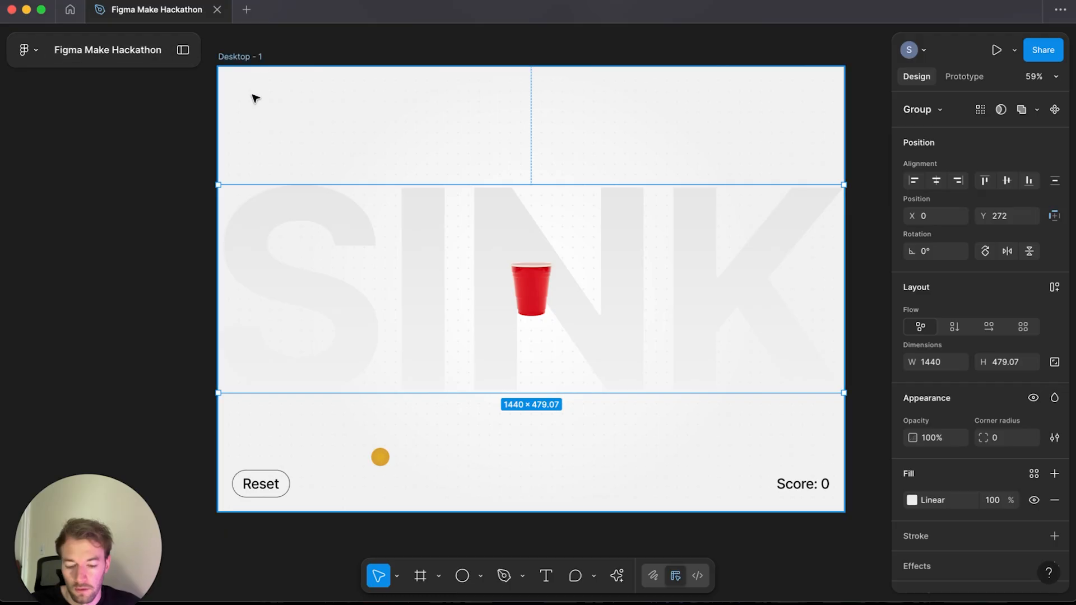
key("Delete")
left_click(239, 55)
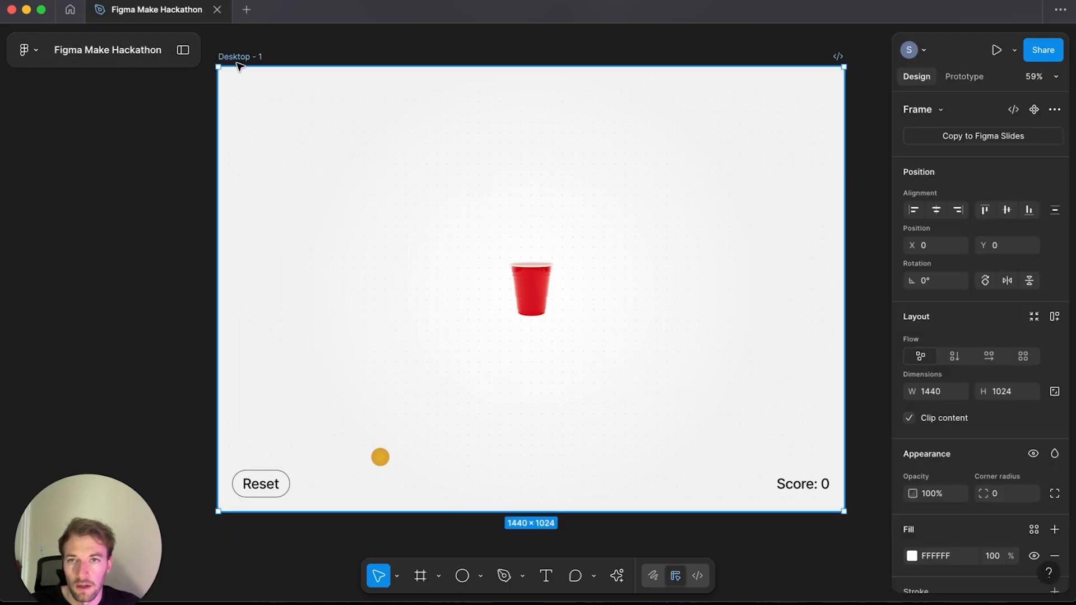
left_click(184, 50)
left_click(56, 276)
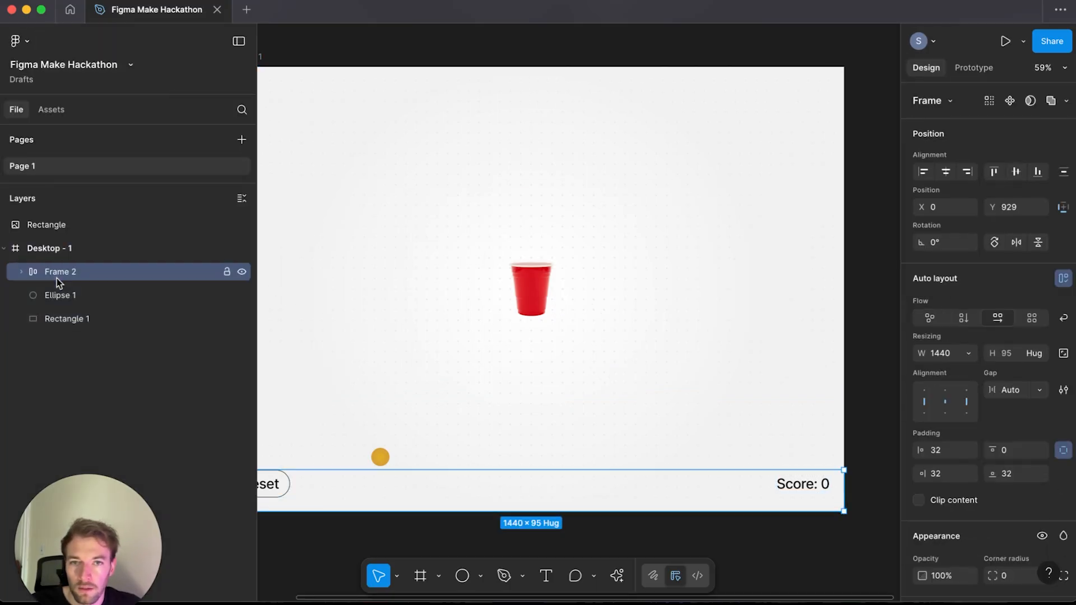
left_click(73, 252)
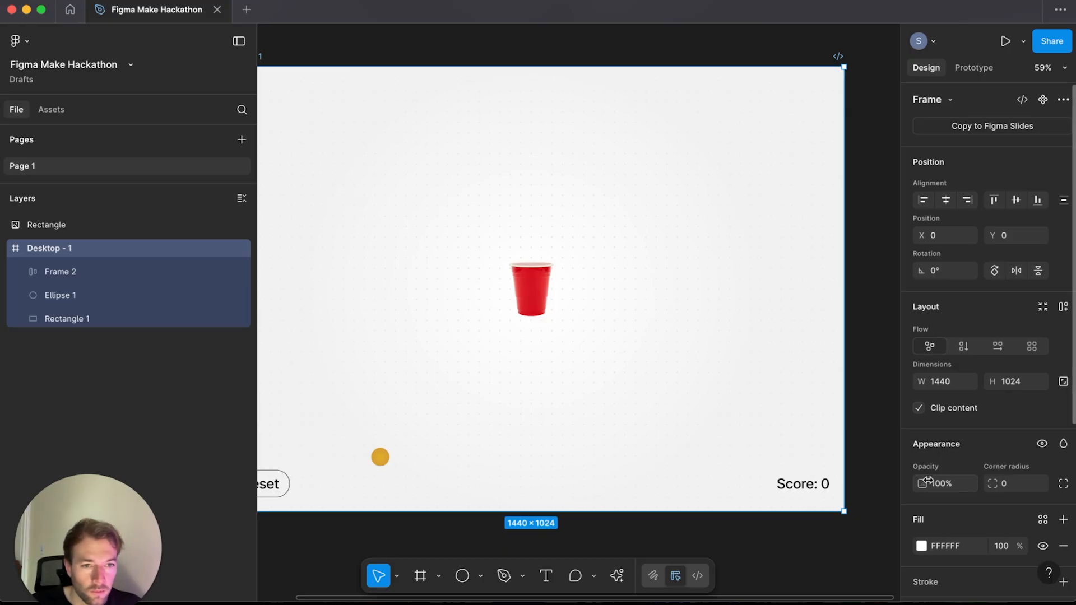
key("super+z")
key("super+z")
left_click(63, 274)
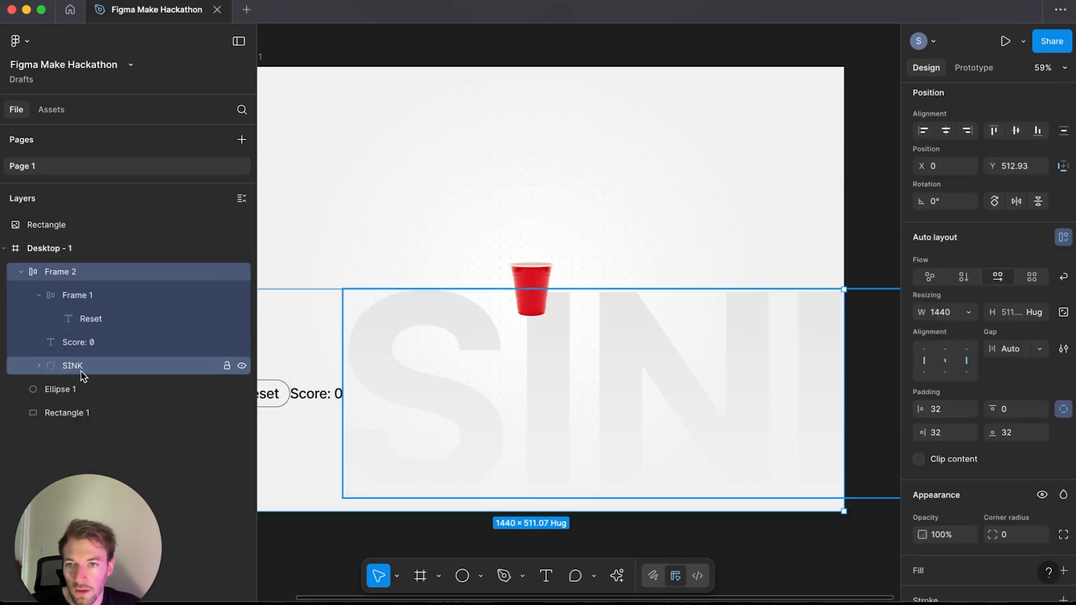
left_click(81, 413)
left_click(78, 275)
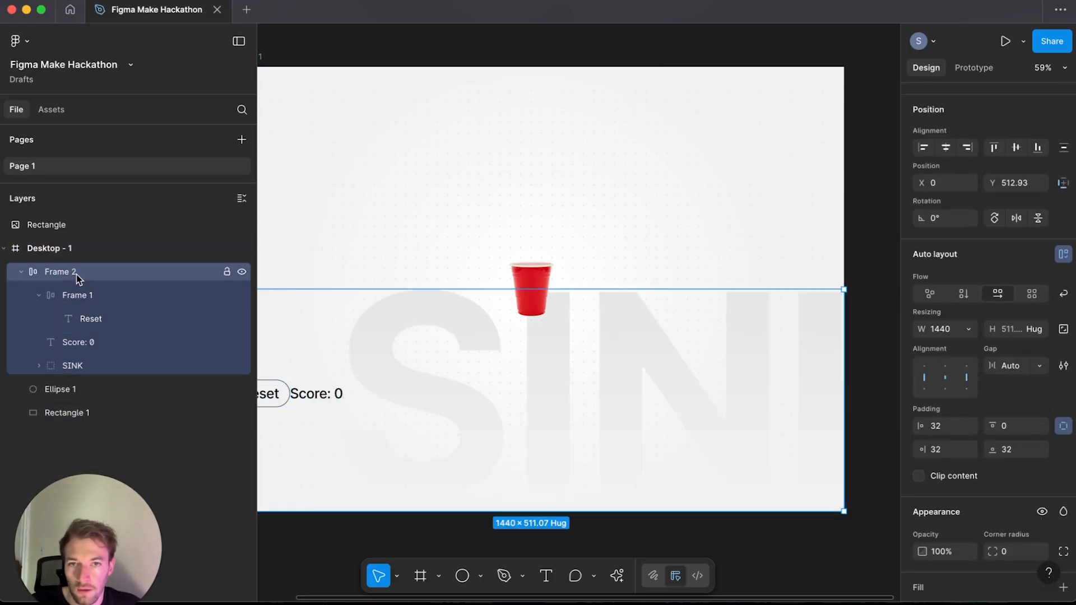
key("super+shift+z")
key("super+shift+z")
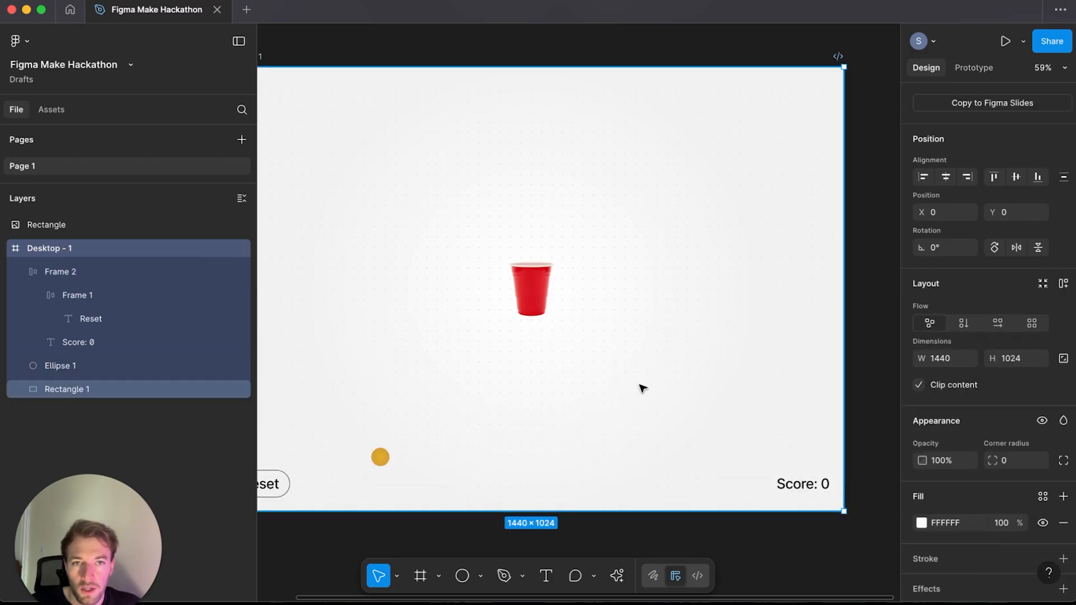
key("super+z")
key("super+z")
Step: Select the background rectangle and remove its gradient fill
scroll(627, 400, "left", 3)
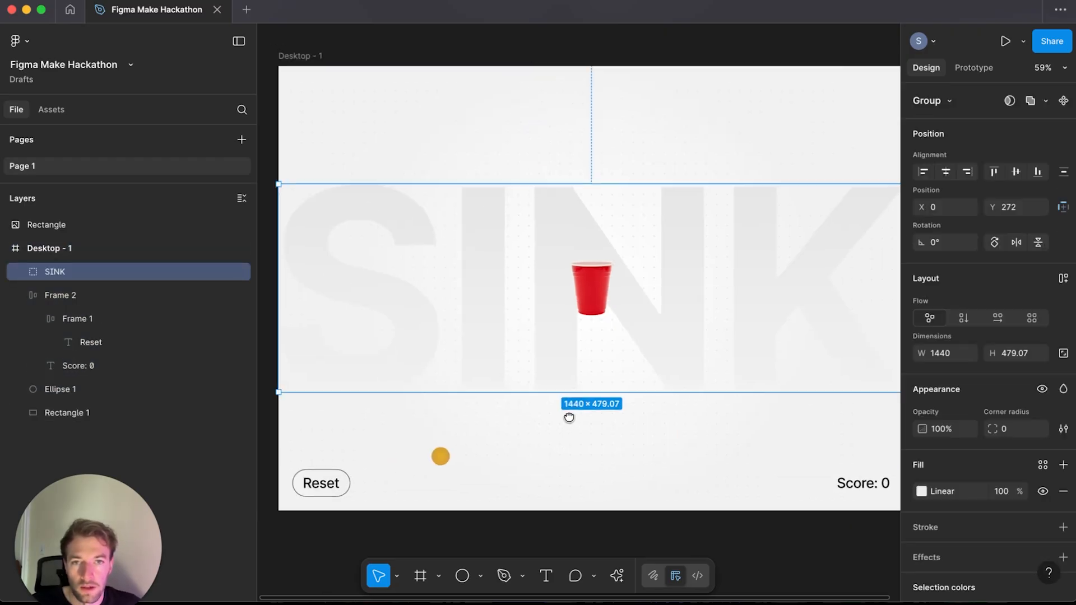
left_click(343, 52)
left_click(360, 140)
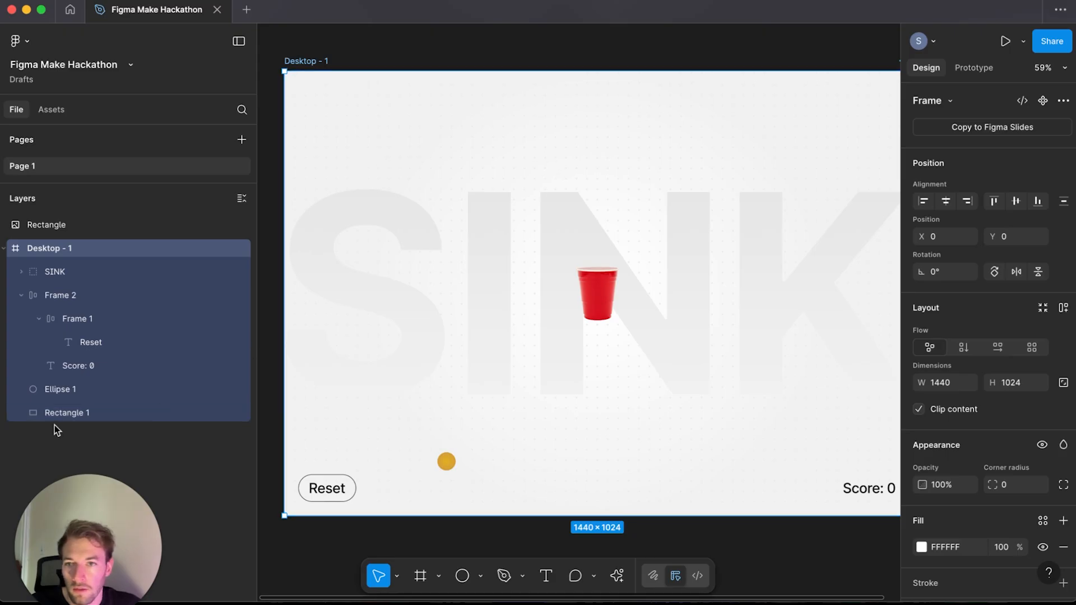
left_click(79, 412)
left_click(1063, 454)
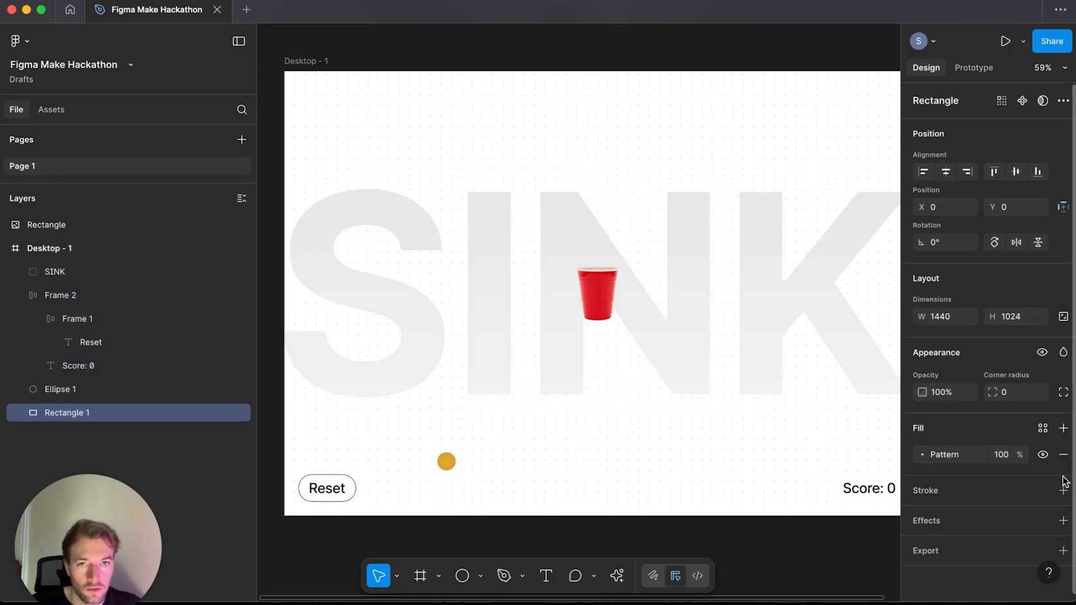
Step: Draw a rectangle covering the whole 1440 × 1024 frame
left_click(407, 61)
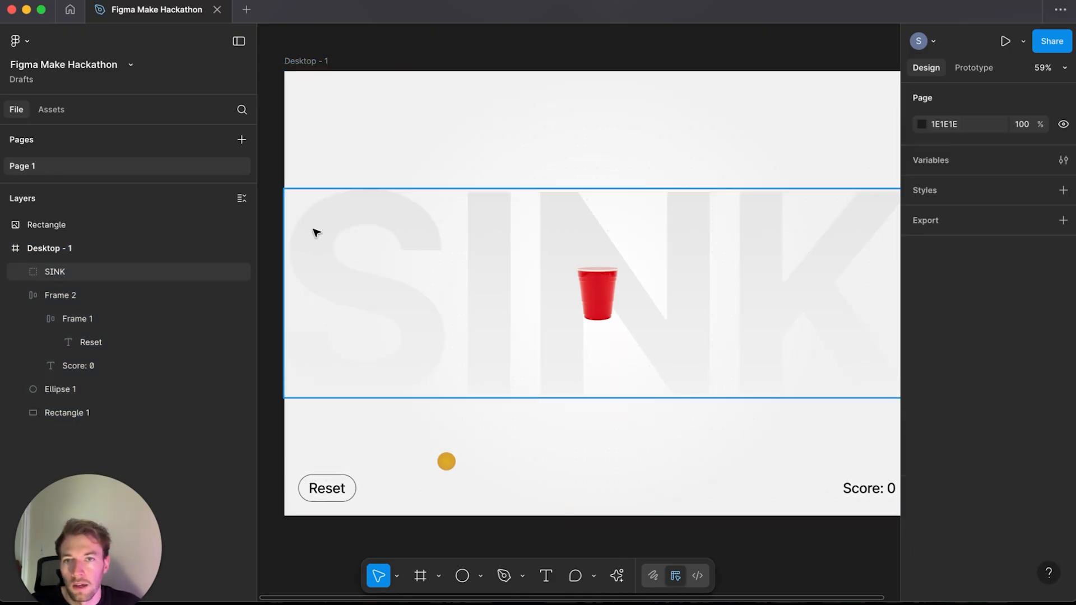
left_click(479, 576)
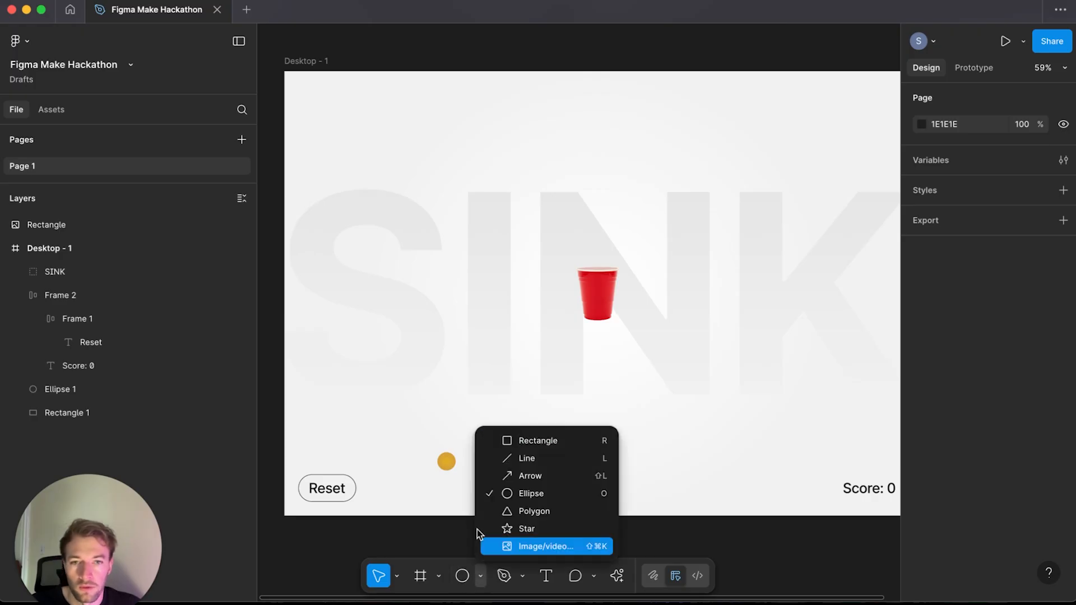
left_click(521, 441)
left_click_drag(286, 72, 900, 516)
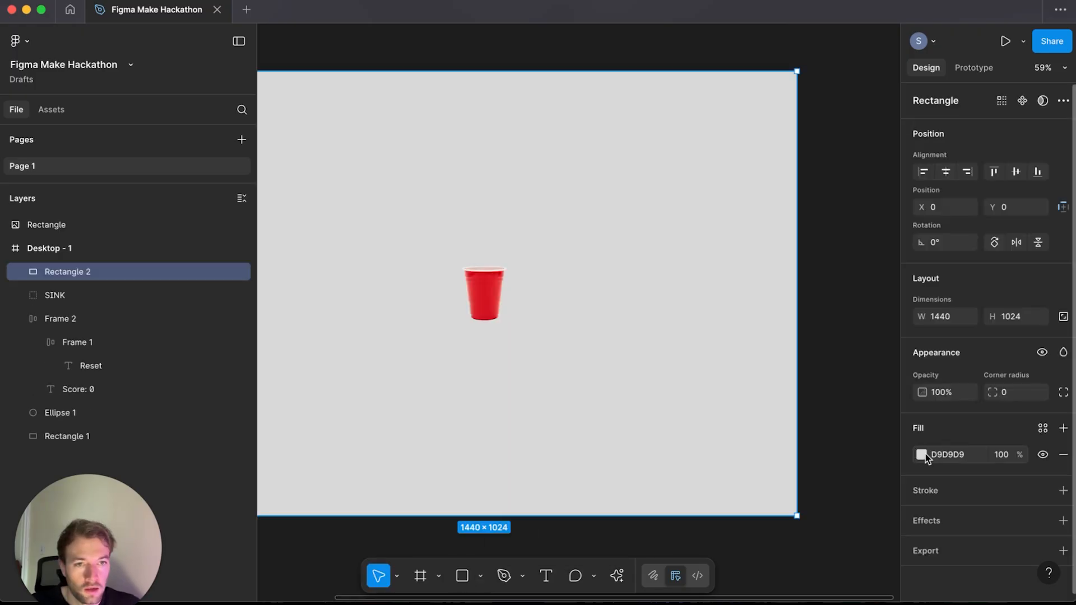
Step: Change the new rectangle's fill type to Pattern
left_click(925, 453)
left_click(781, 252)
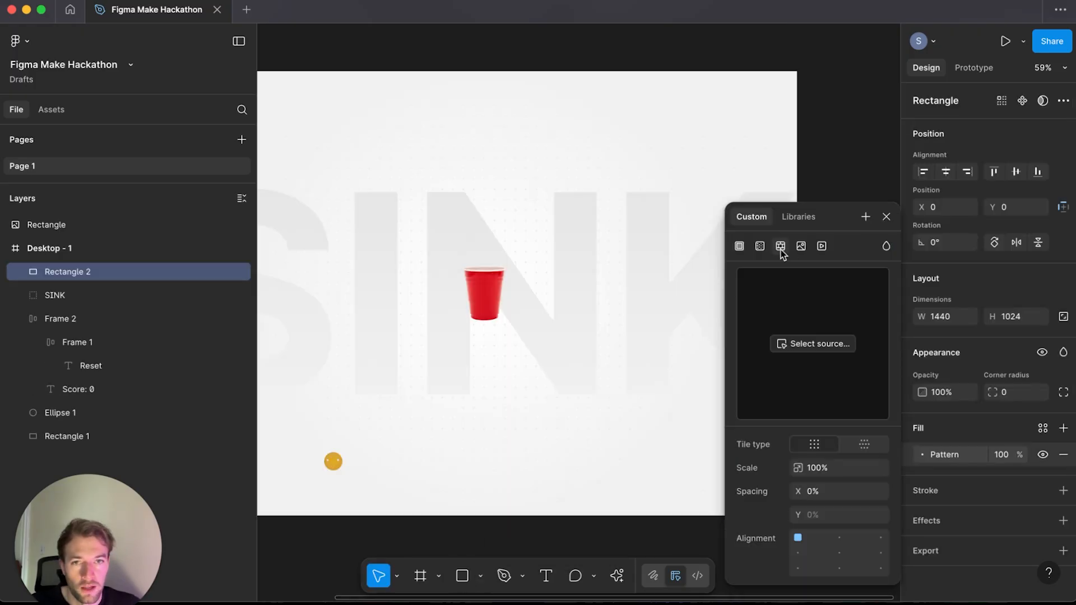
scroll(444, 486, "down", 2)
left_click(444, 486)
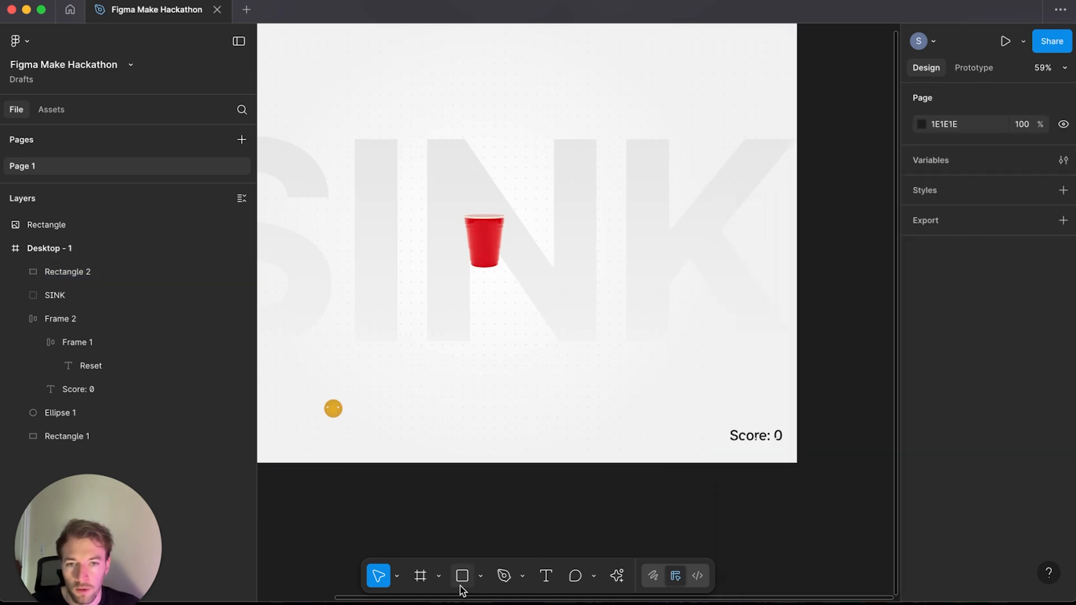
Step: Draw a tiny circle about 3 × 3 just below the frame
left_click(481, 576)
left_click(525, 491)
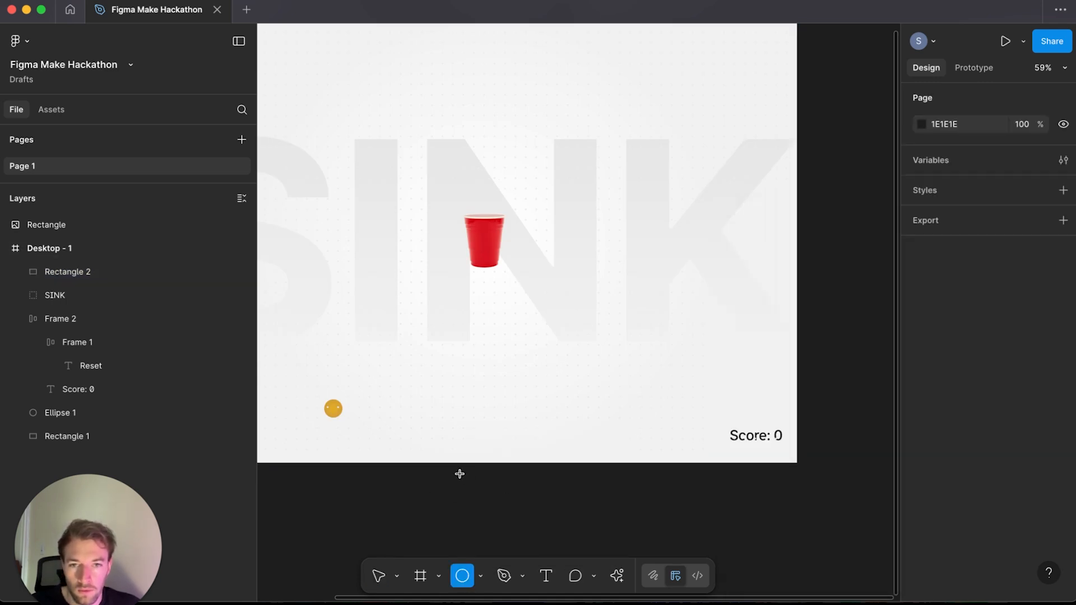
left_click_drag(459, 474, 464, 478)
scroll(463, 478, "up", 10)
left_click_drag(654, 413, 632, 388)
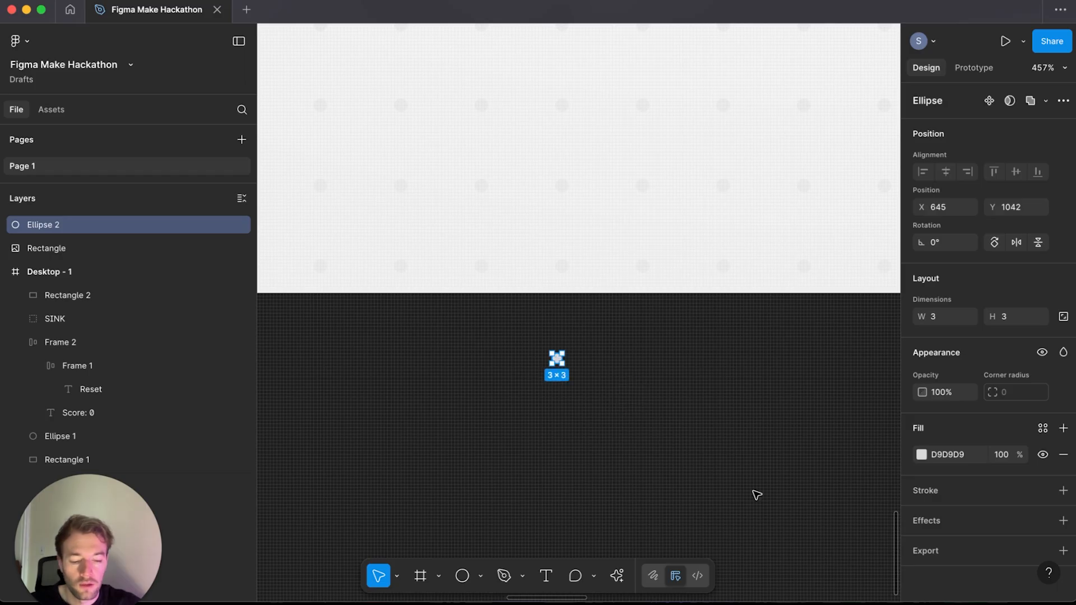
key("super+minus")
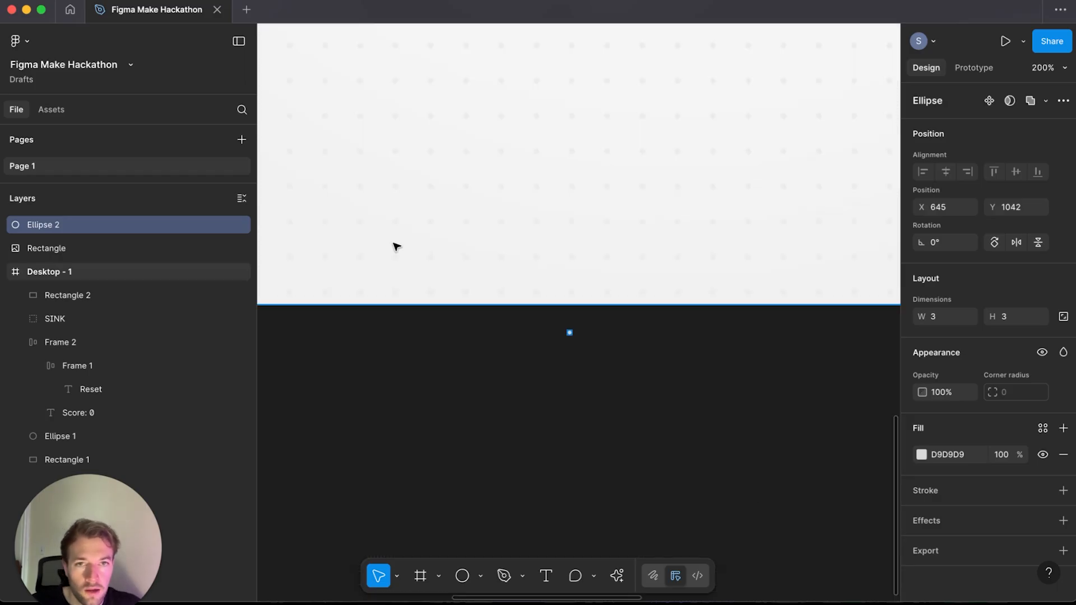
Step: Select the new rectangle and set its pattern fill source to the tiny circle, Ellipse 2
left_click(521, 238)
double_click(661, 219)
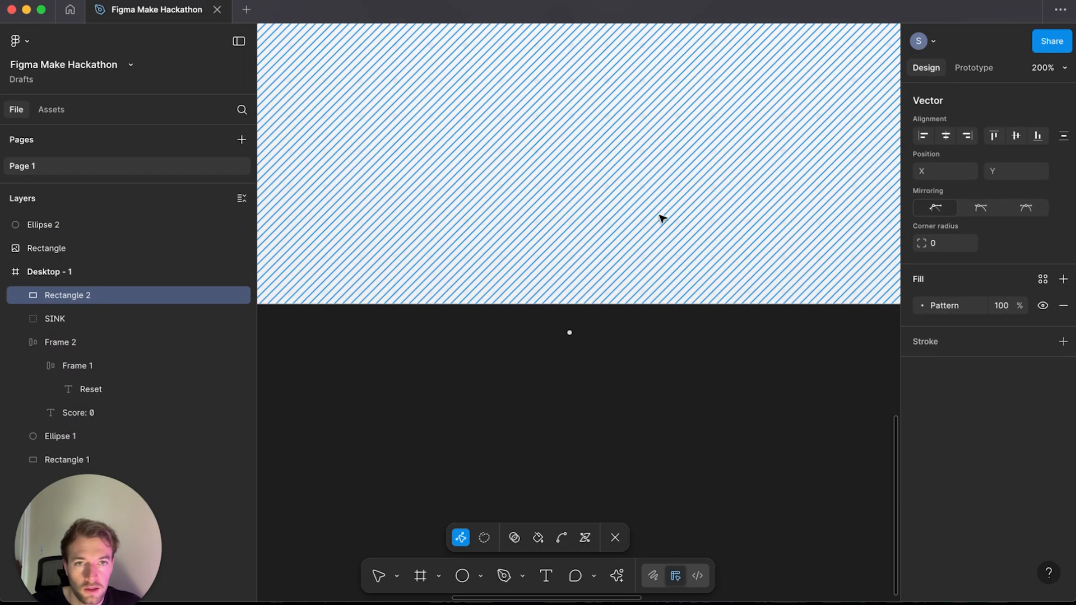
left_click(922, 306)
left_click(821, 349)
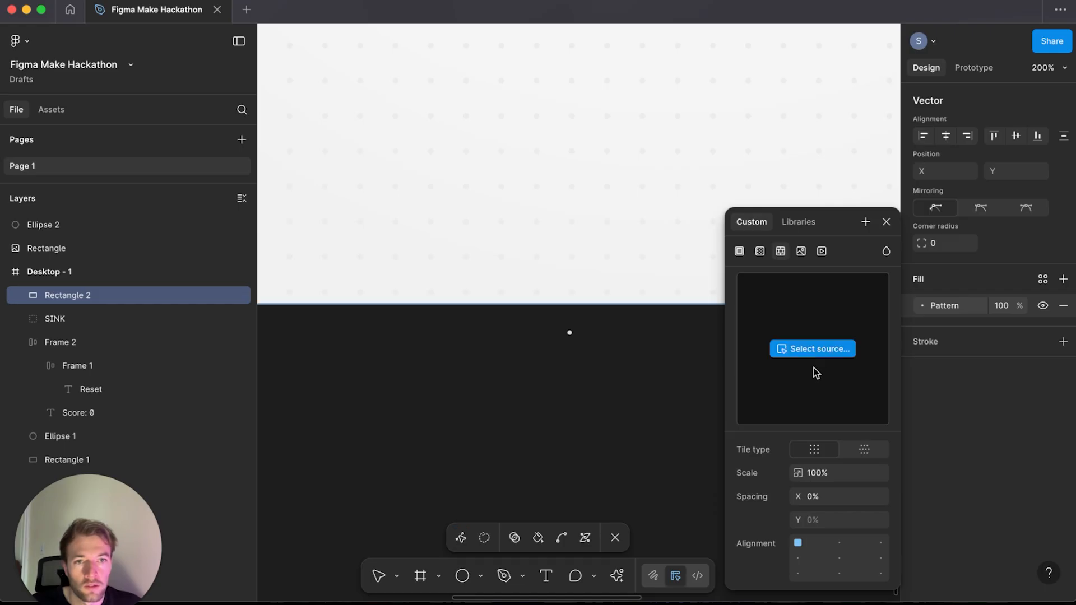
left_click(569, 332)
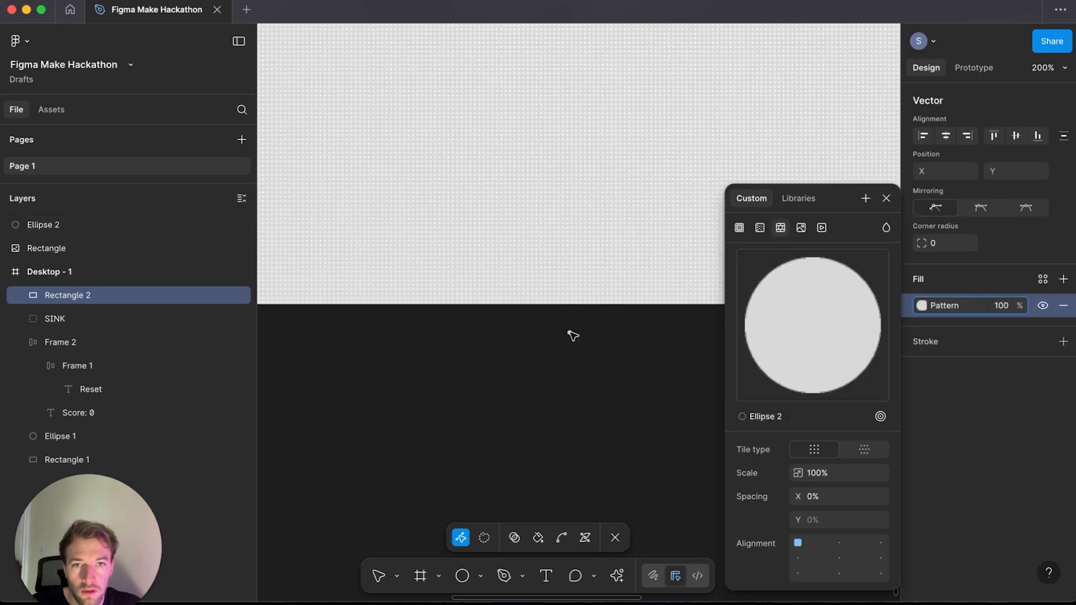
key("super")
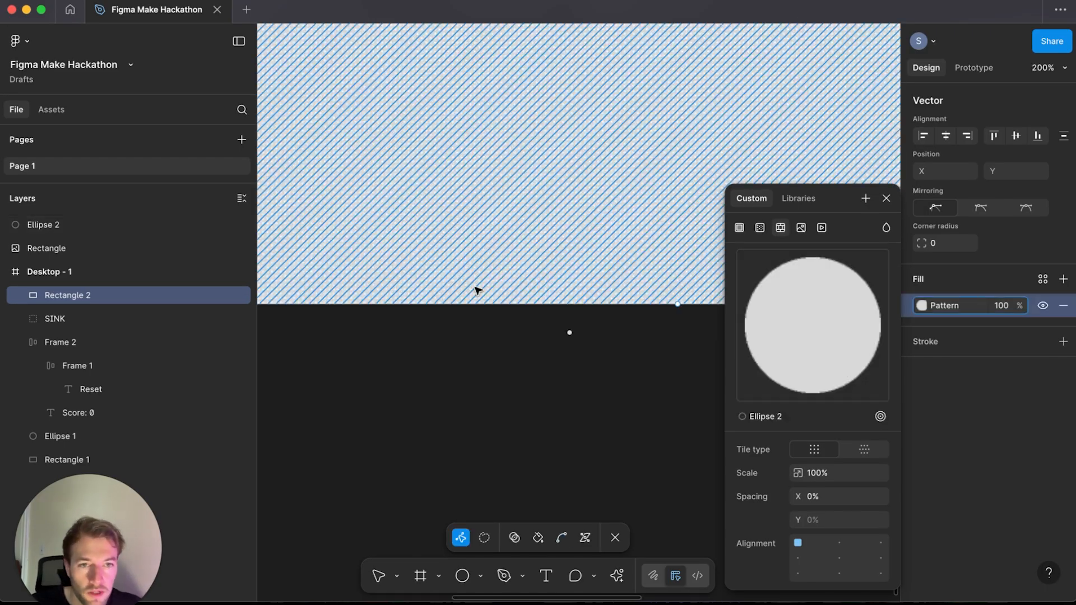
Step: Set the pattern's spacing to 650% and close the pattern settings
left_click(832, 497)
type("20")
key("Return")
key("shift+Up")
key("shift+Up")
key("shift+Up")
key("shift+Up")
key("shift+Up")
key("shift+Up")
key("shift+Up")
key("shift+Up")
key("shift+Up")
key("shift+Up")
key("shift+Up")
key("shift+Up")
key("shift+Up")
key("shift+Up")
key("shift+Up")
key("shift+Up")
key("shift+Up")
key("shift+Up")
key("shift+Up")
key("shift+Up")
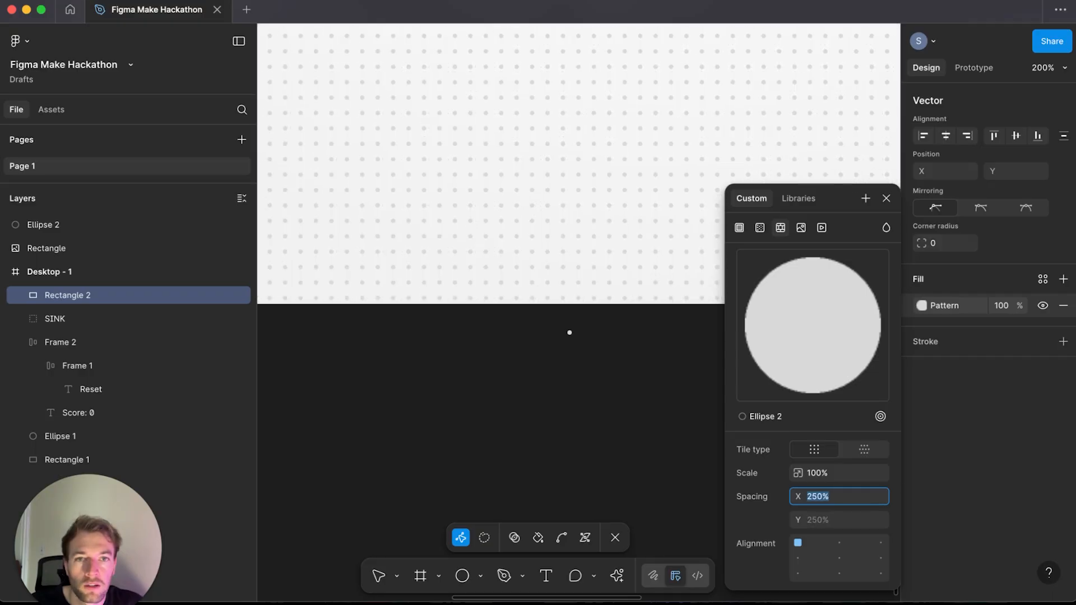
key("super+minus")
key("shift+Up")
key("shift+Up")
key("shift+Up")
key("shift+Up")
key("shift+Up")
key("shift+Up")
key("shift+Up")
key("shift+Up")
key("shift+Up")
key("shift+Up")
key("shift+Up")
key("shift+Up")
key("shift+Up")
key("shift+Up")
key("shift+Up")
key("shift+Up")
key("shift+Up")
key("shift+Up")
key("shift+Up")
key("shift+Up")
key("super+minus")
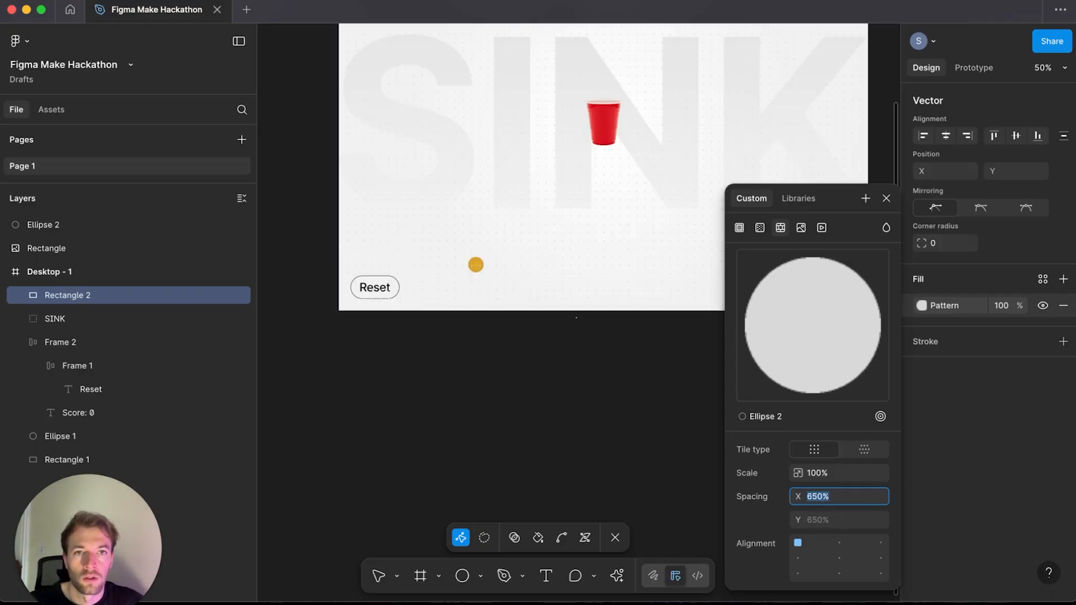
key("Escape")
key("Escape")
scroll(528, 406, "up", 3)
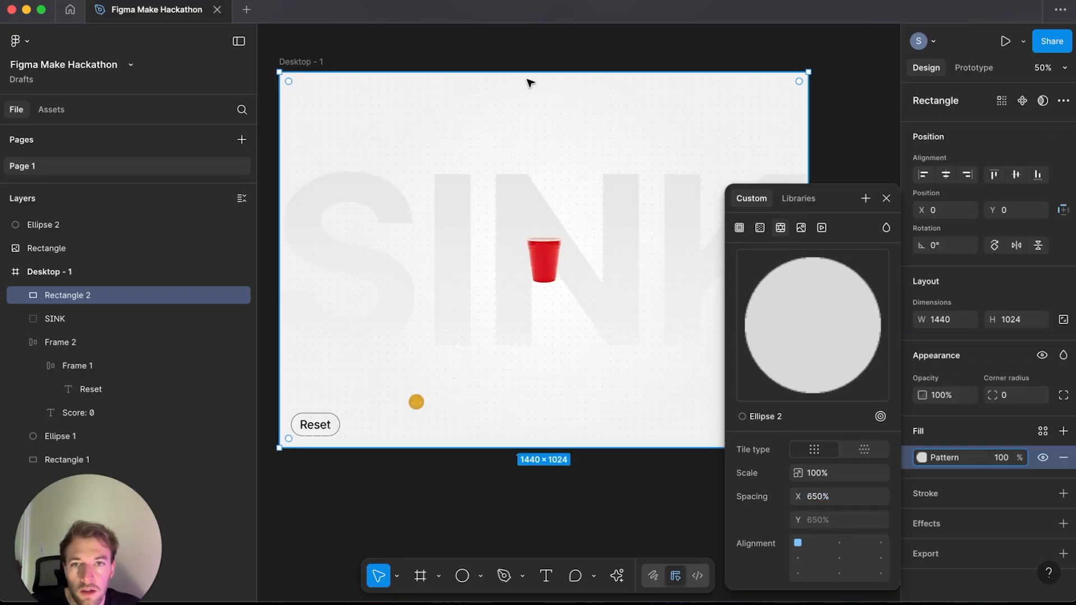
left_click(523, 36)
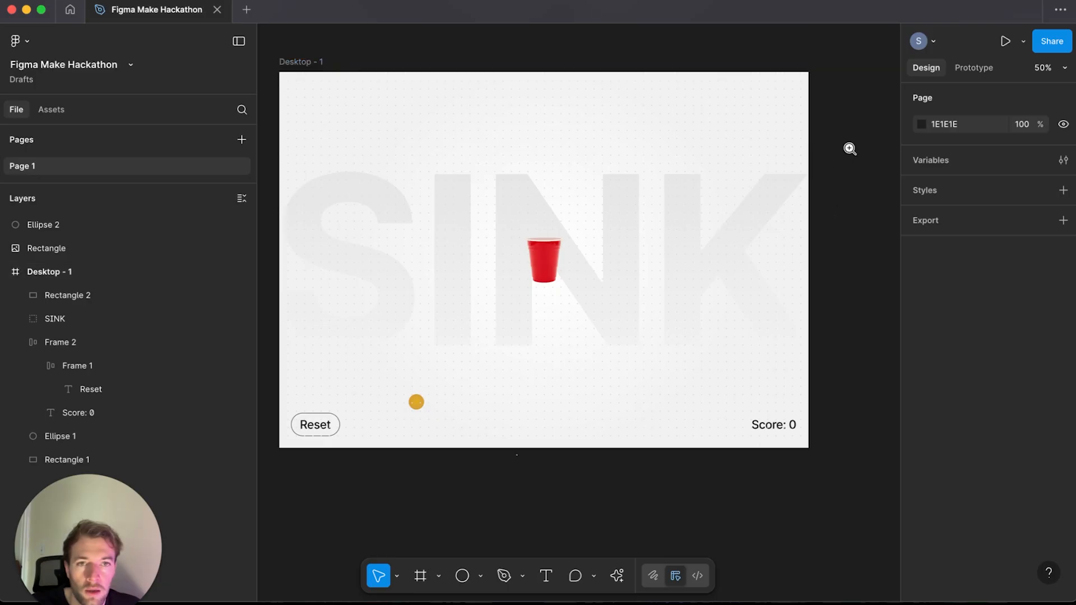
left_click_drag(849, 149, 633, 355)
key("super+minus")
key("super+minus")
scroll(637, 180, "left", 3)
left_click_drag(600, 211, 599, 188)
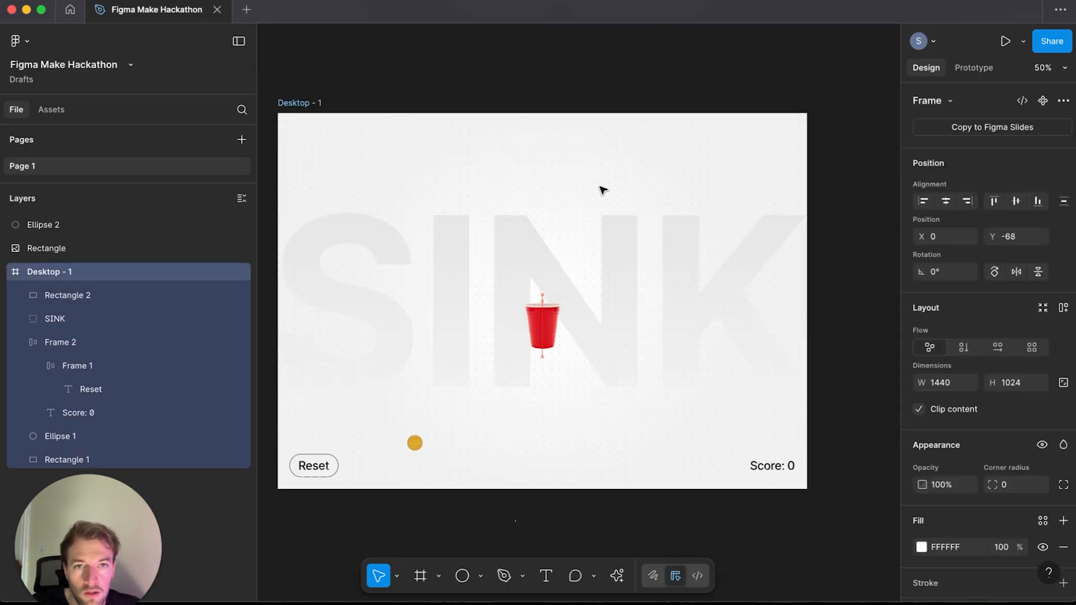
key("super+z")
Step: Set the pattern rectangle's fill opacity to 85%
left_click(1012, 454)
key("Return")
left_click_drag(1007, 454, 979, 454)
type("80")
key("Return")
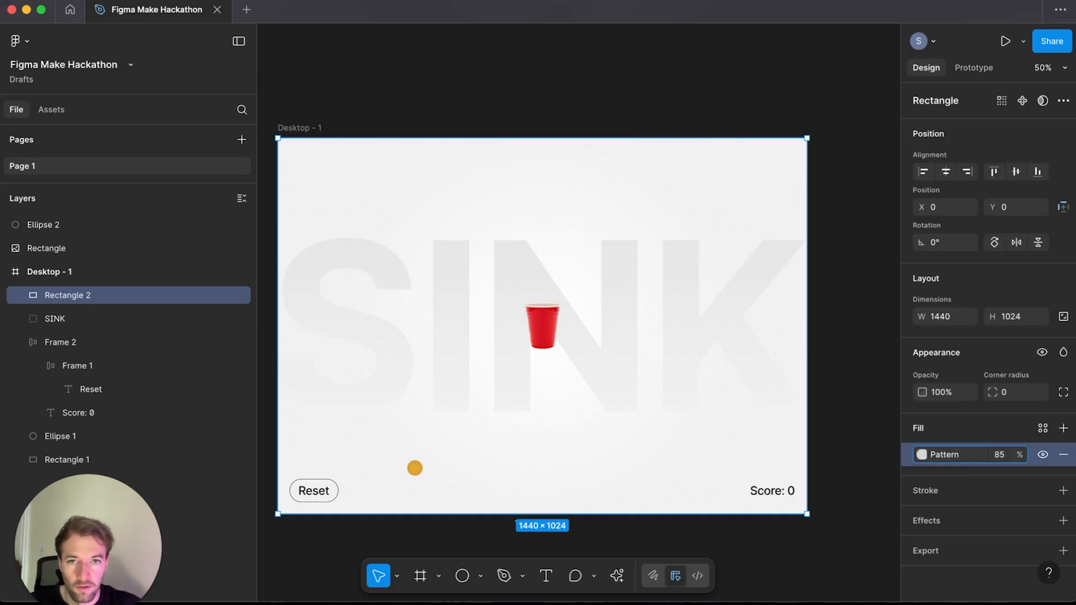
left_click(564, 91)
left_click_drag(564, 91, 581, 75)
left_click(562, 311)
left_click_drag(565, 303, 574, 246)
key("super+z")
key("BackSpace")
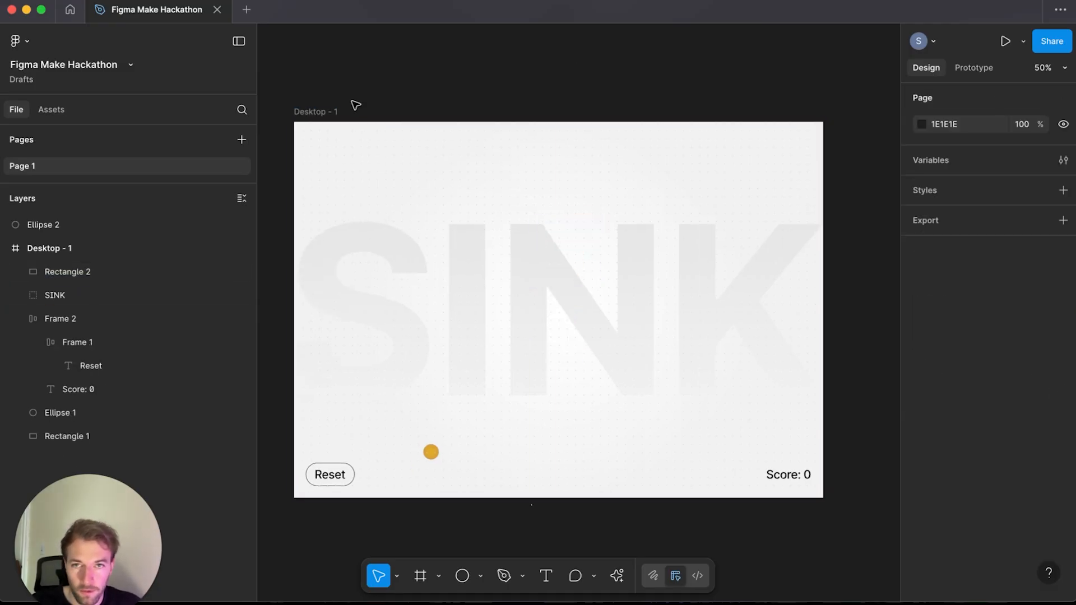
left_click(318, 111)
key("super+z")
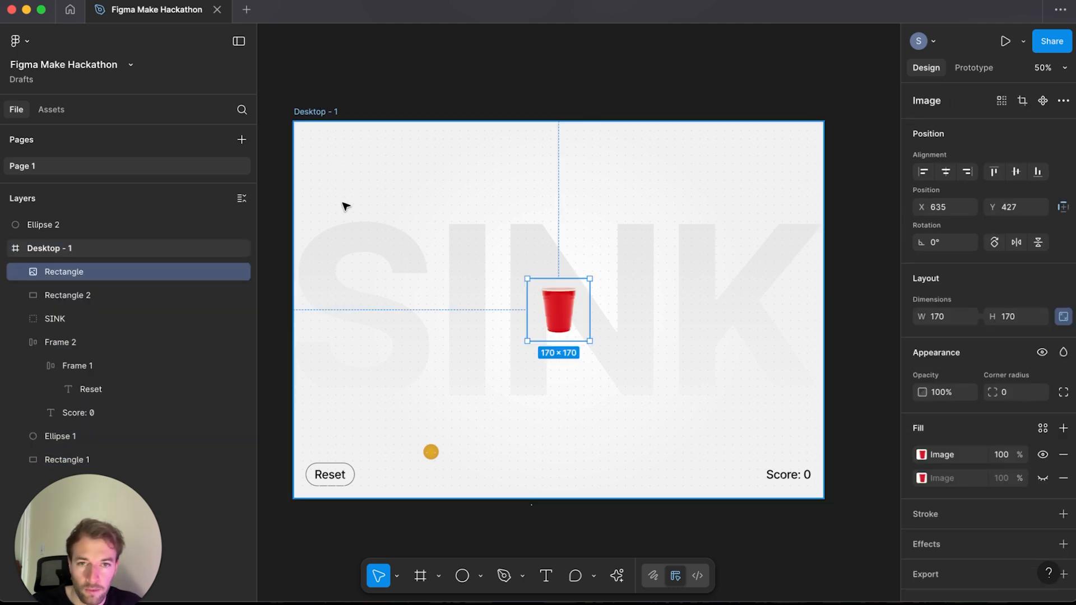
key("Escape")
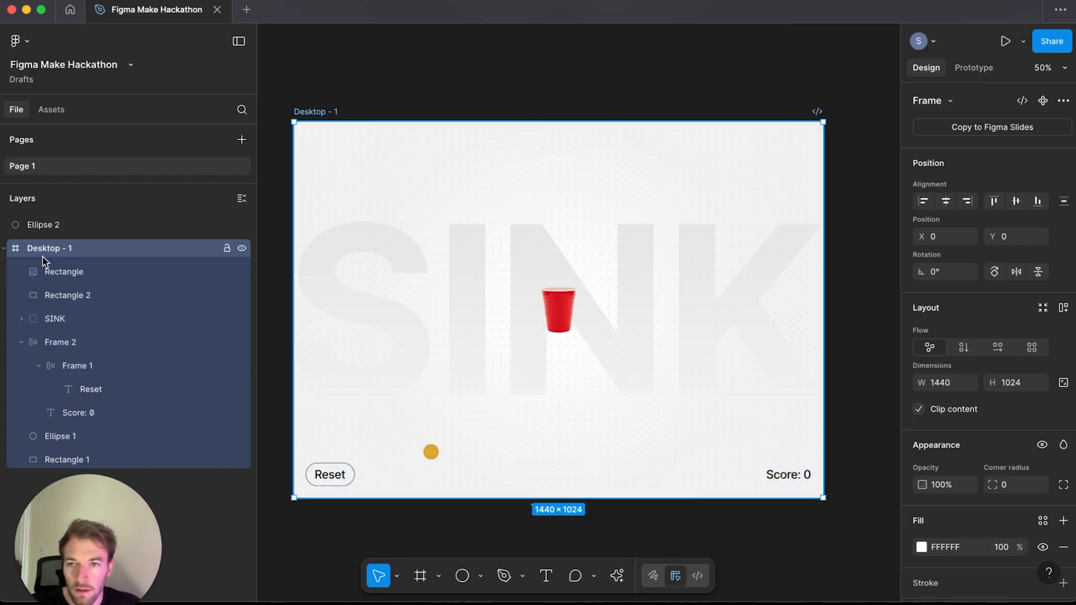
Step: Rename the cup image layer to Cup
left_click(52, 273)
double_click(63, 272)
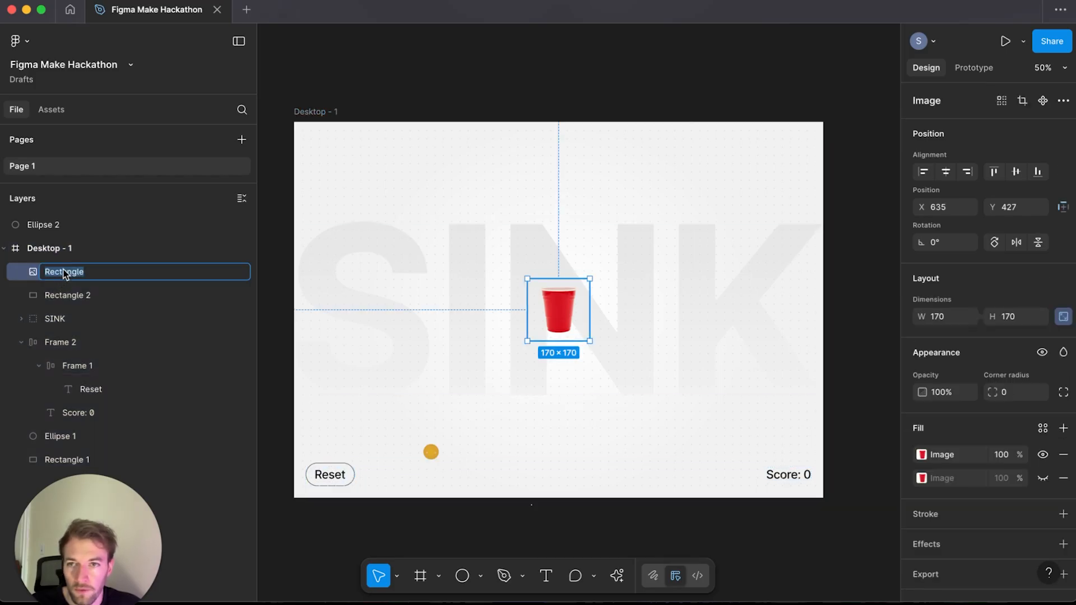
type("Cup")
Step: Rename the pattern rectangle layer to Pattern-Background
left_click(109, 302)
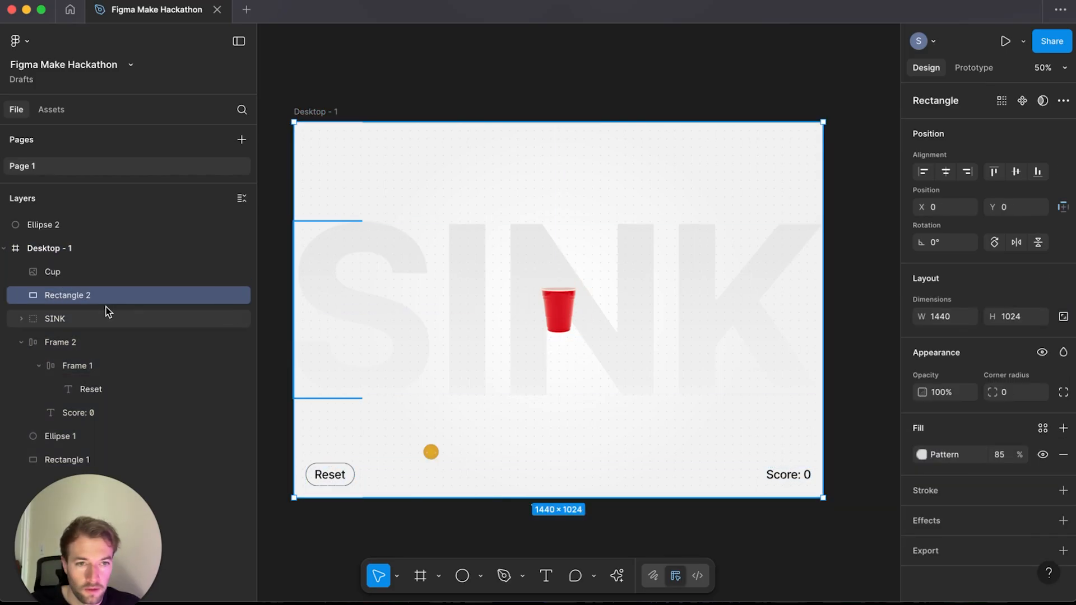
double_click(108, 303)
type("Pattern-Backg")
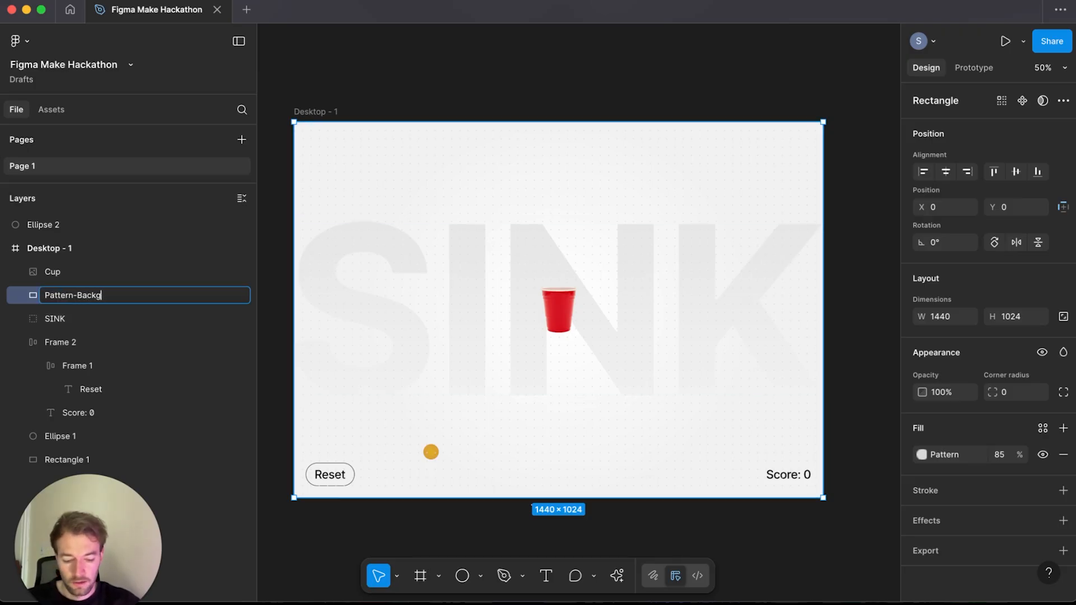
type("round")
Step: Rename the SINK lettering group to Text
left_click(62, 323)
double_click(62, 323)
type("Tex")
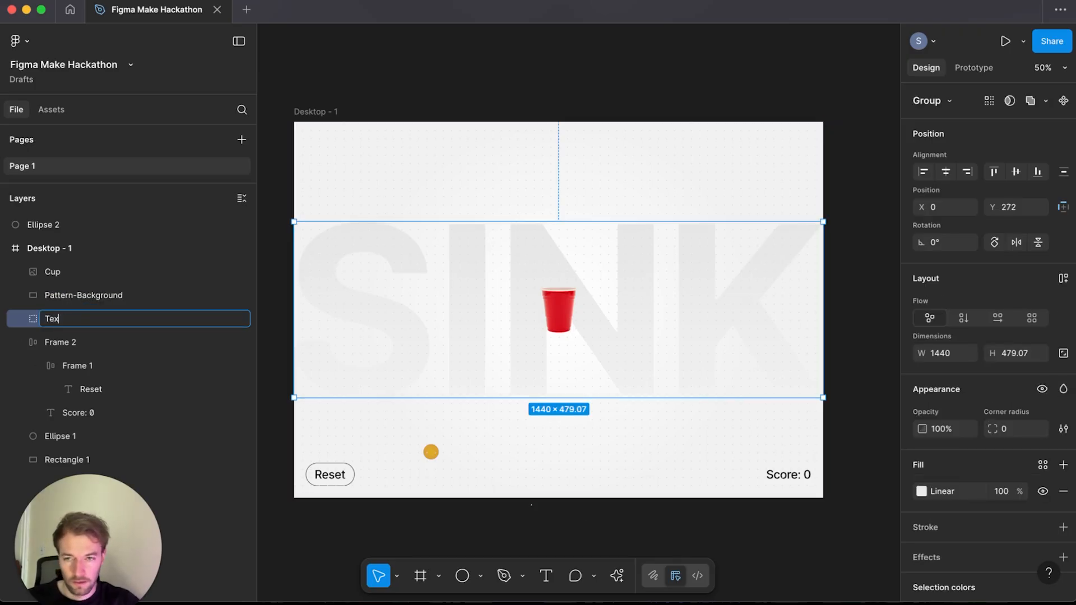
type("t")
Step: Rename the bottom auto-layout frame holding Reset and score to Scoreboard
left_click(47, 348)
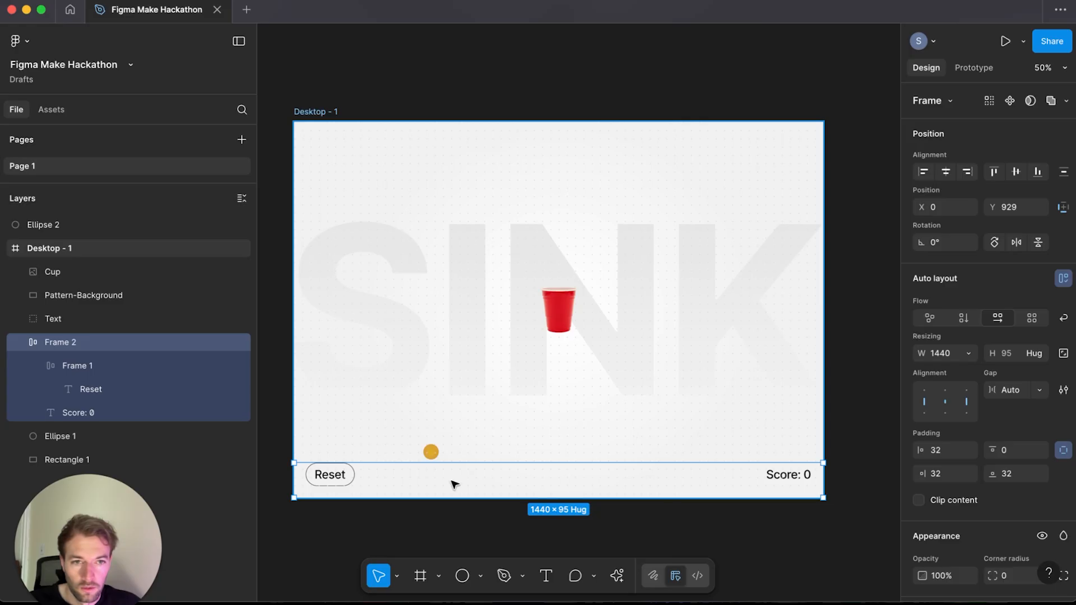
double_click(68, 341)
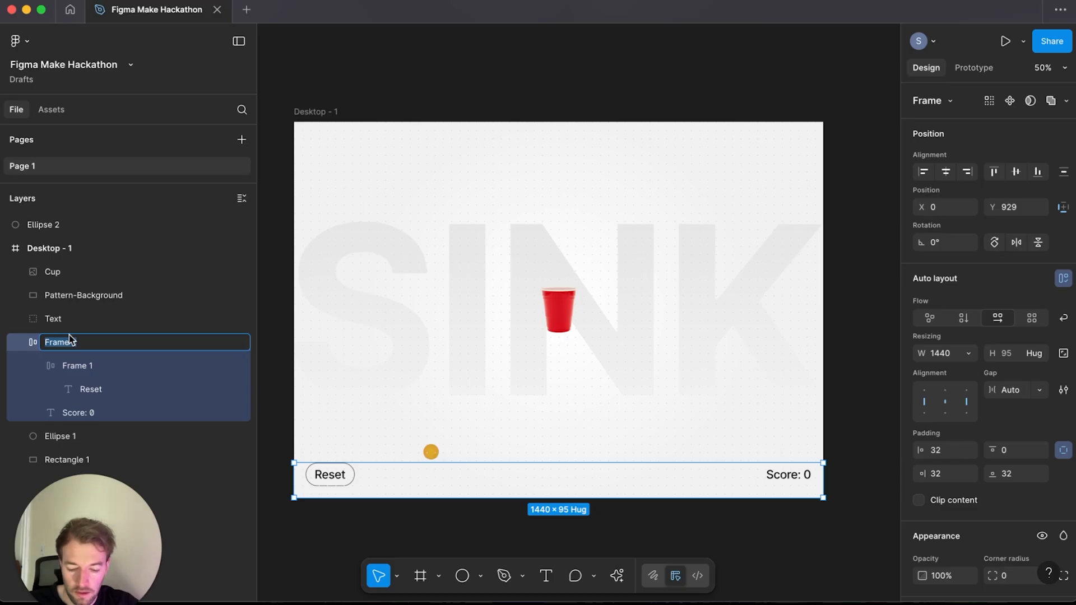
type("Scoreboard")
Step: Rename the frame wrapping the Reset label to Button
left_click(90, 371)
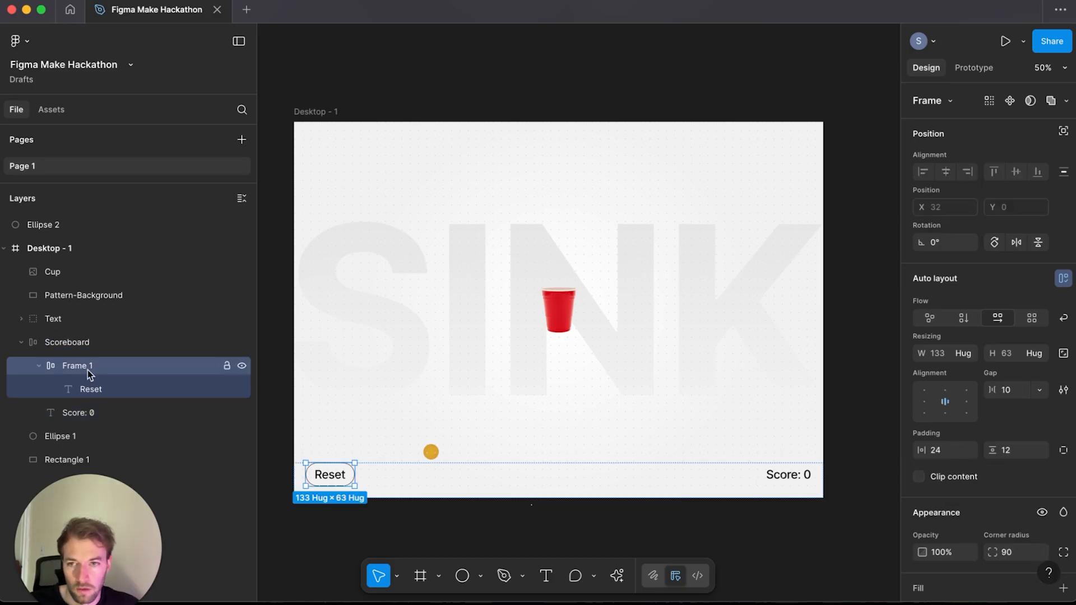
double_click(80, 367)
type("Control")
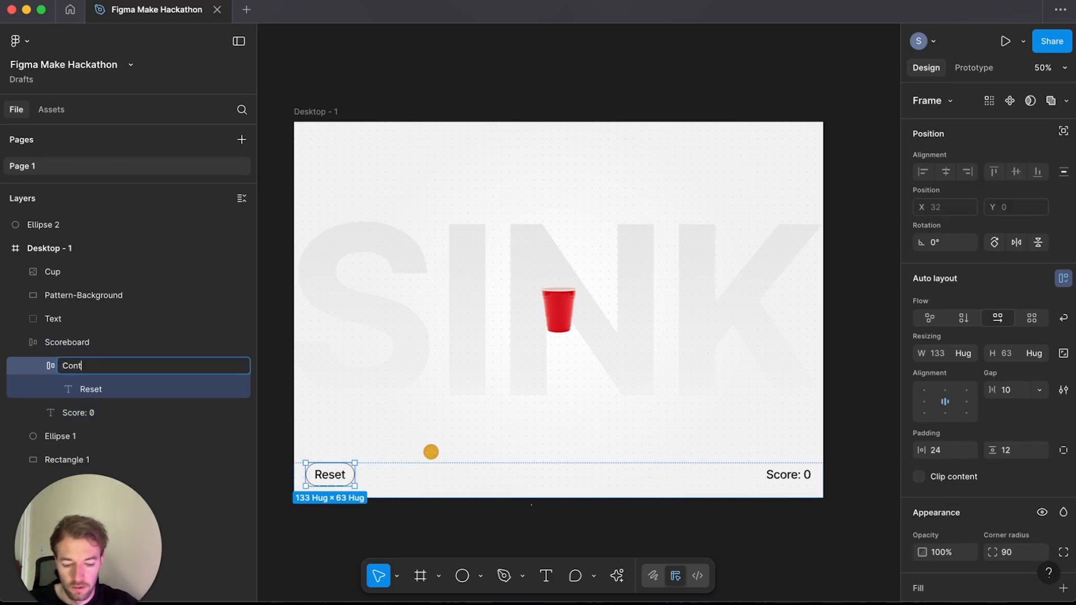
key("BackSpace")
key("BackSpace")
key("BackSpace")
key("BackSpace")
key("BackSpace")
key("BackSpace")
key("BackSpace")
type("Button")
Step: Rename the orange ellipse layer to Ball and move it directly below Cup in the layer order
left_click(79, 413)
left_click(70, 438)
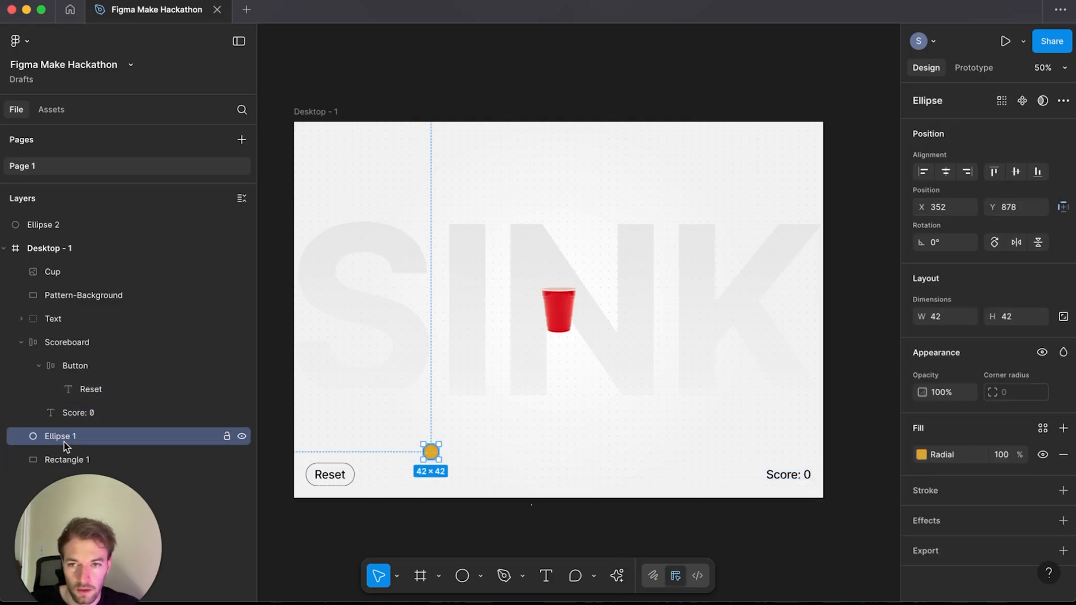
double_click(62, 439)
type("Ball")
key("Return")
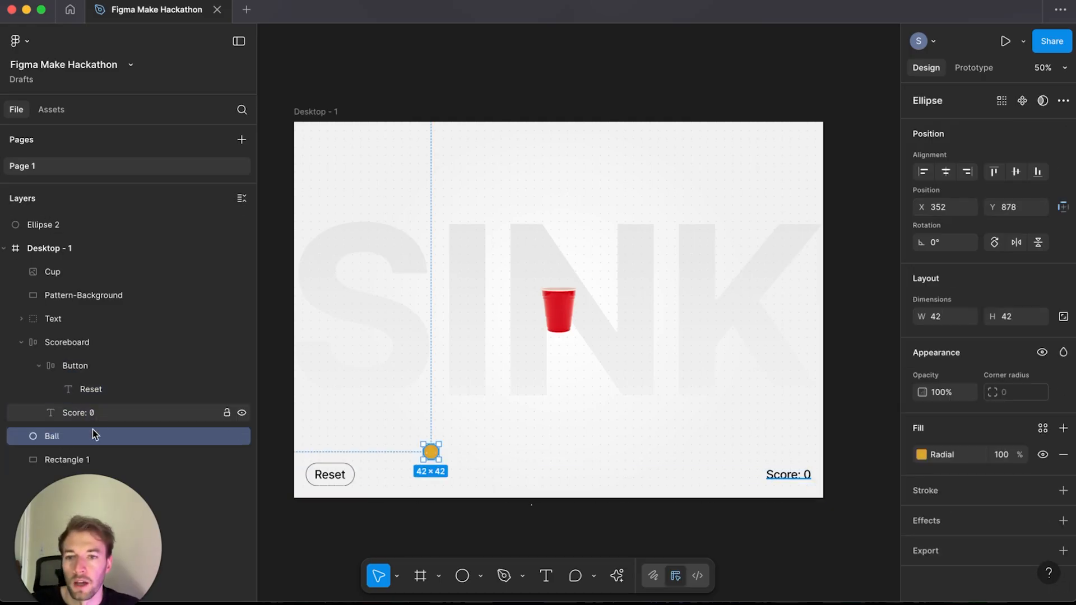
left_click_drag(70, 438, 70, 287)
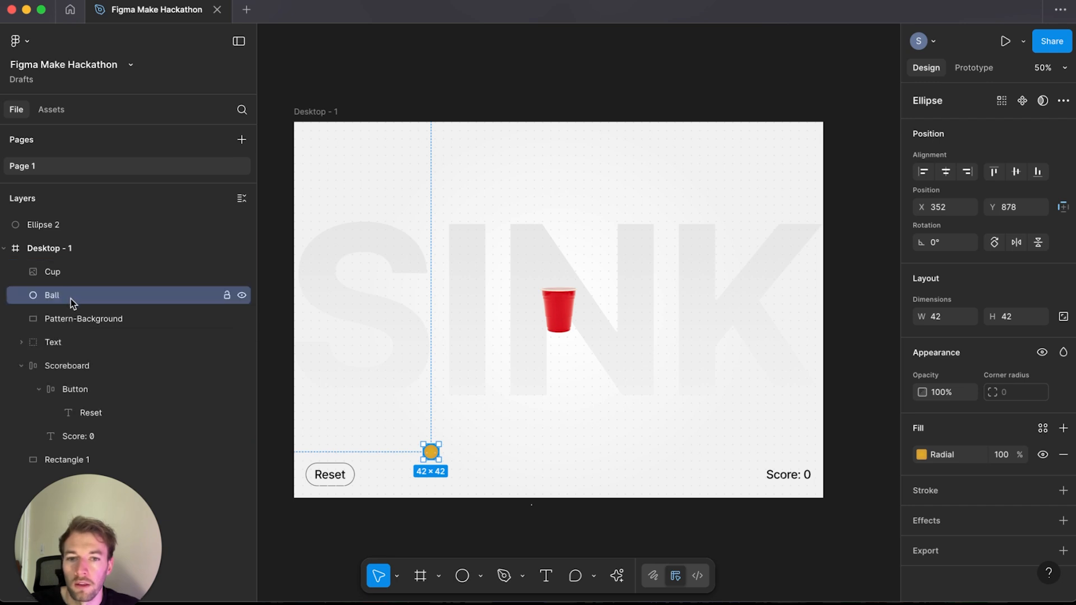
Step: Rename the bottom background rectangle layer to Background
left_click(78, 458)
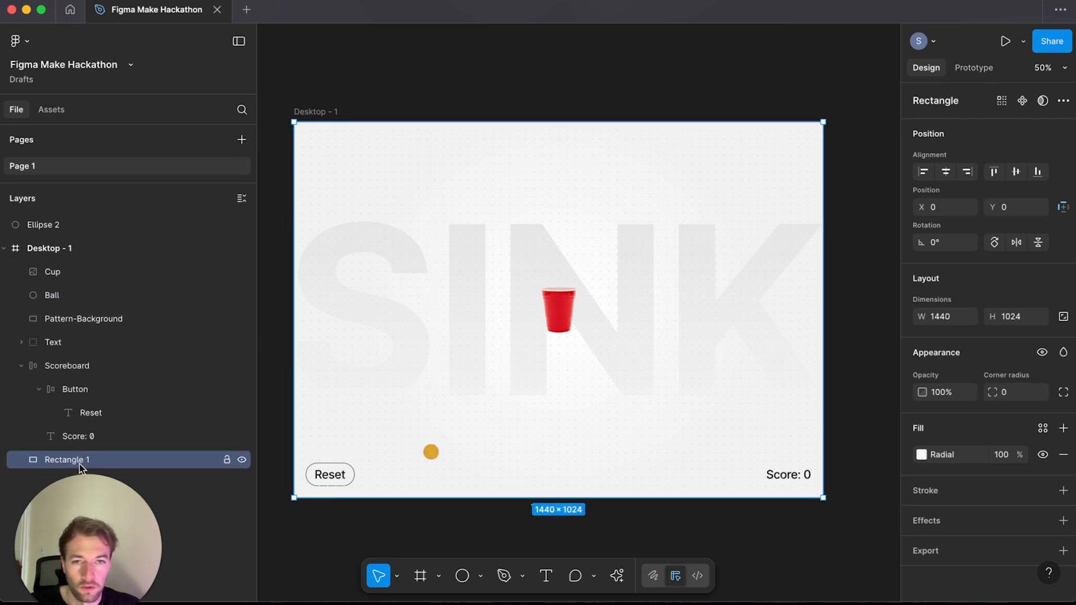
double_click(66, 459)
type("Background")
Step: Rename the Pattern-Background layer to Pattern-overlay
double_click(76, 321)
left_click(78, 322)
left_click_drag(79, 320, 121, 319)
type("overlay")
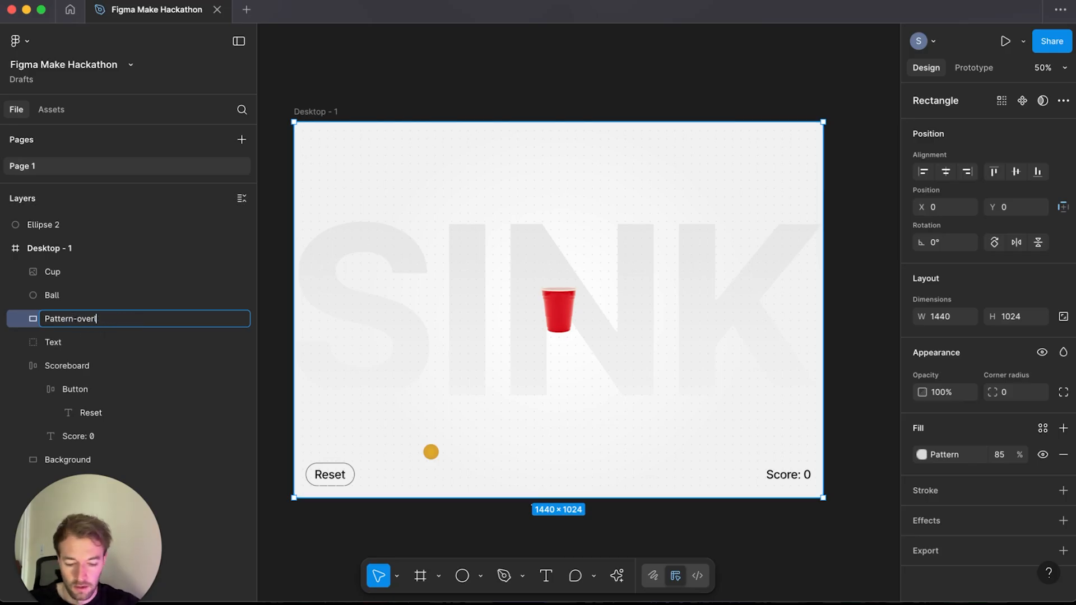
Step: Move the Desktop - 1 frame slightly upward on the canvas
left_click(319, 122)
mouse_move(317, 111)
left_mouse_down()
mouse_move(346, 81)
mouse_move(318, 100)
left_mouse_up()
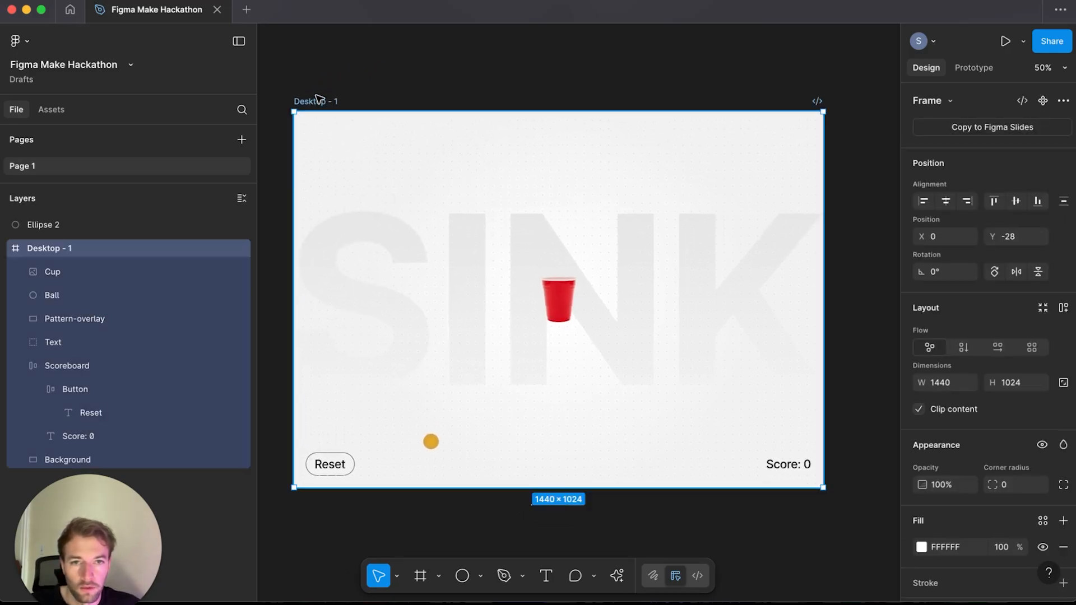
left_click(752, 171)
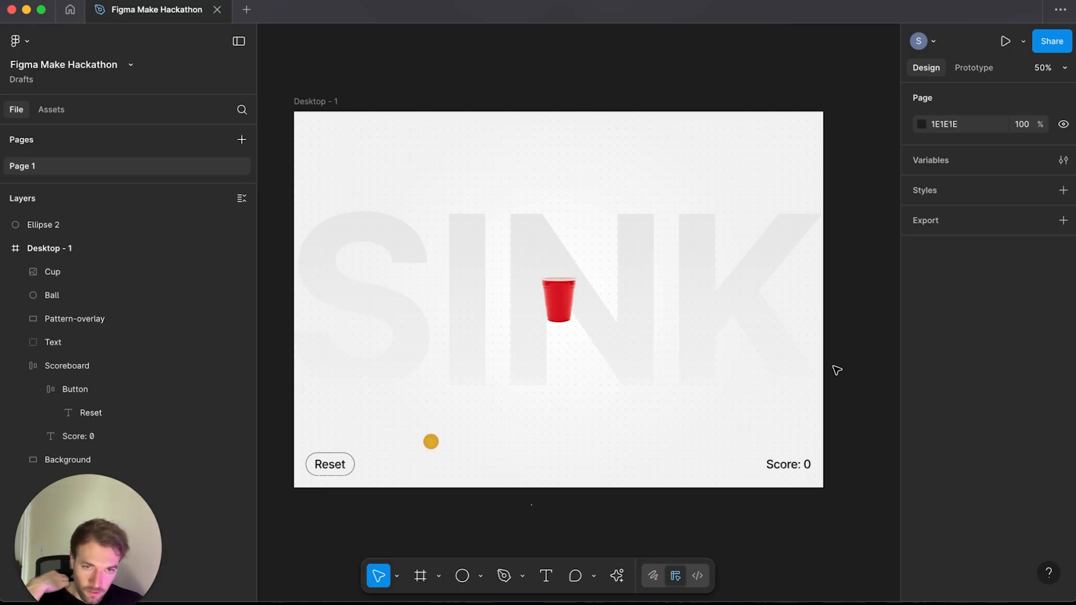
Step: Create a new Figma Make file, opening and closing the library picker without choosing one
left_click(247, 10)
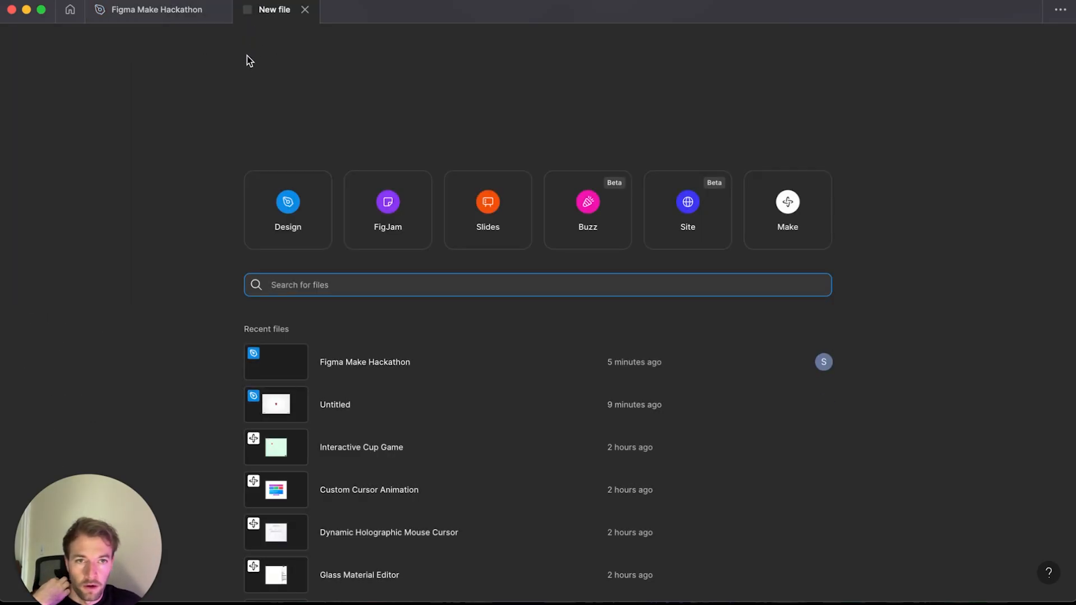
left_click(790, 216)
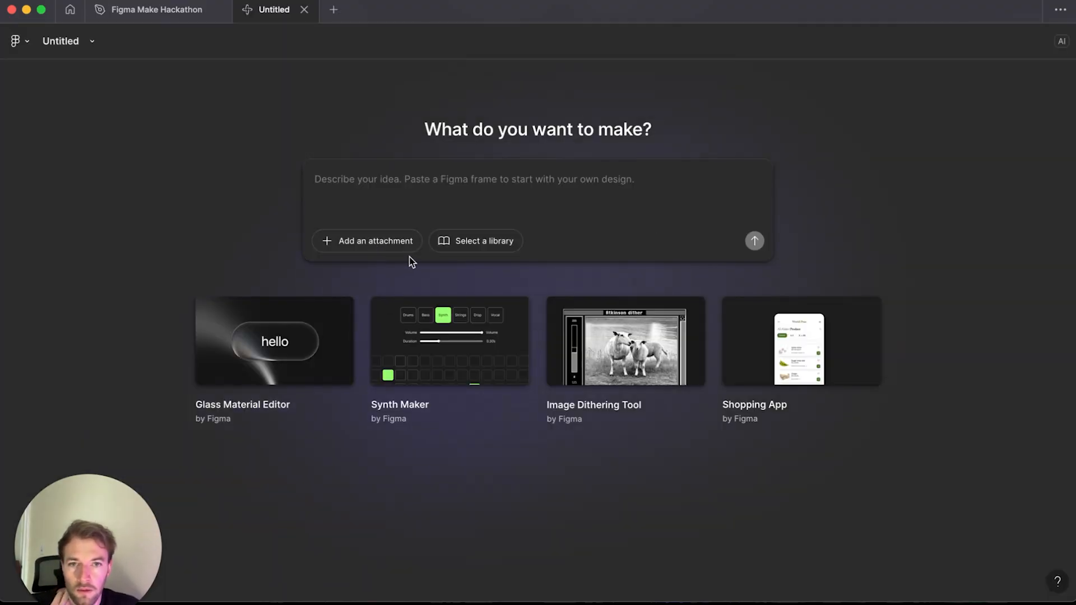
left_click(458, 246)
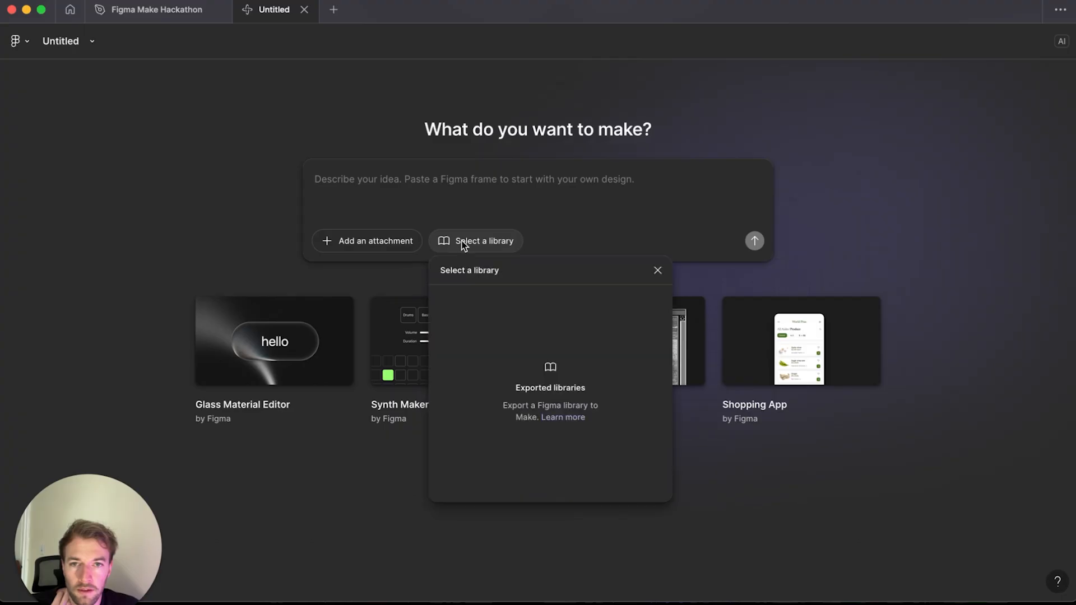
left_click(448, 225)
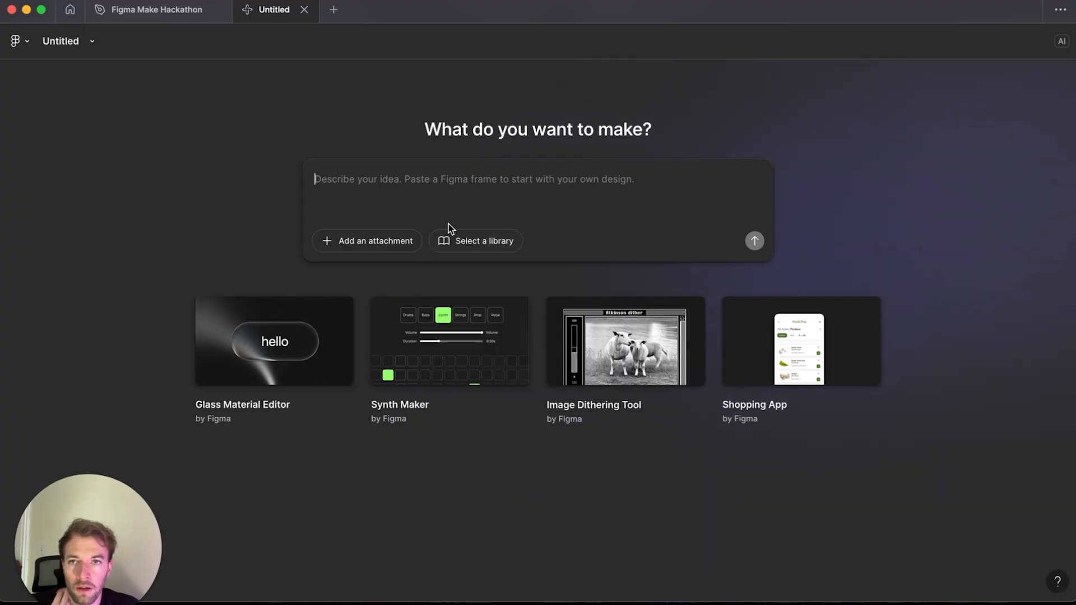
Step: Select the Desktop - 1 frame in the hackathon design file and return to the new Make file
left_click(204, 12)
left_click(330, 102)
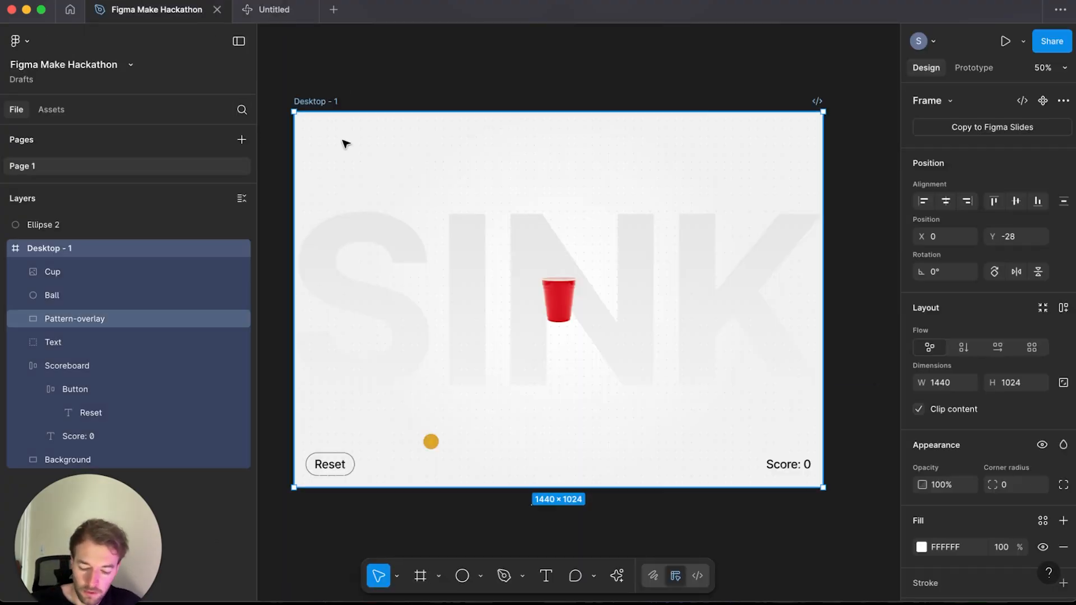
left_click(274, 10)
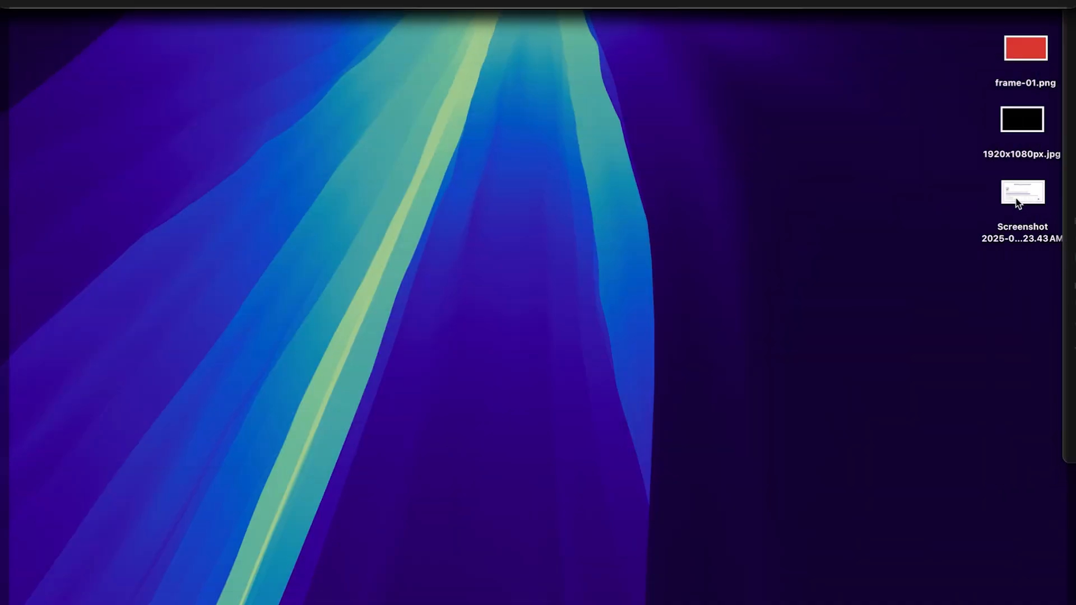
Step: Switch to the desktop and preview the saved prompt-structure screenshot, repositioning its preview window
key("space")
left_click_drag(765, 442, 922, 529)
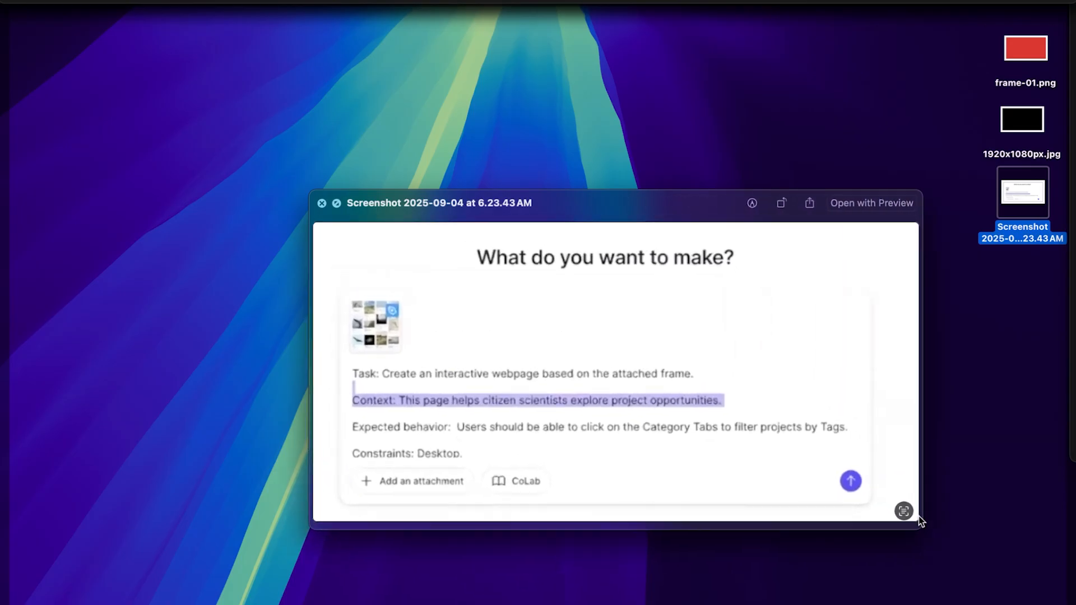
left_click_drag(634, 200, 600, 163)
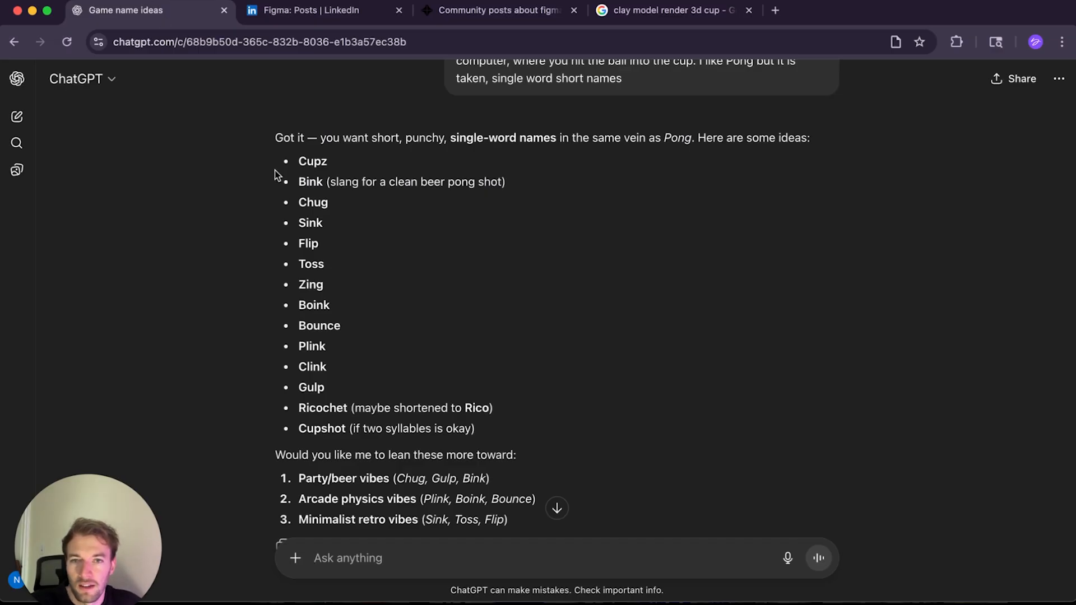
Step: In ChatGPT, ask for a prompt following the structure Task, context, expected behaviour and constraints
scroll(426, 443, "down", 3)
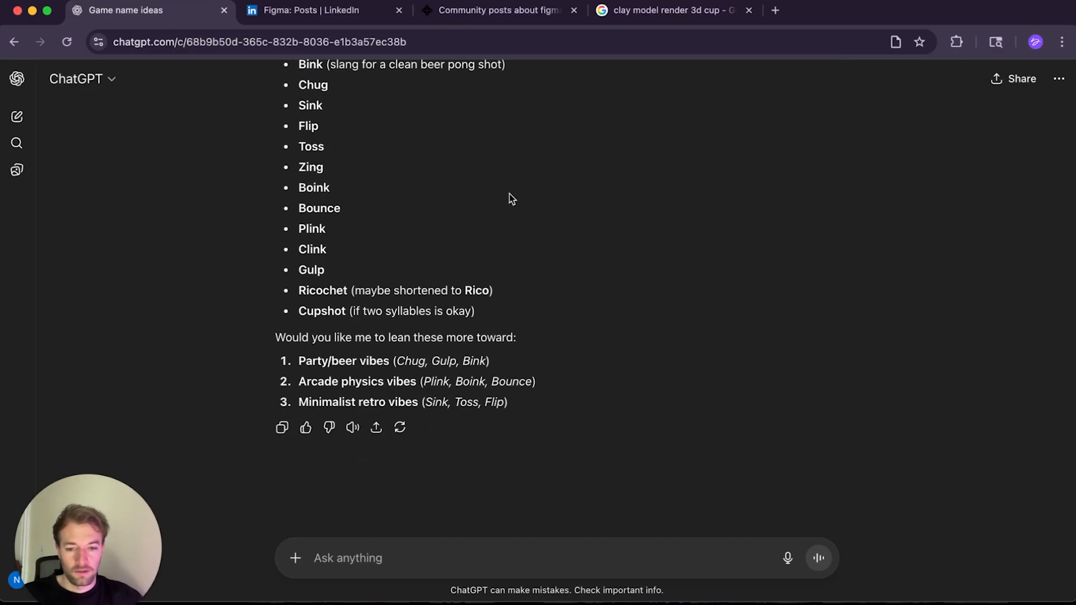
type("make me a ")
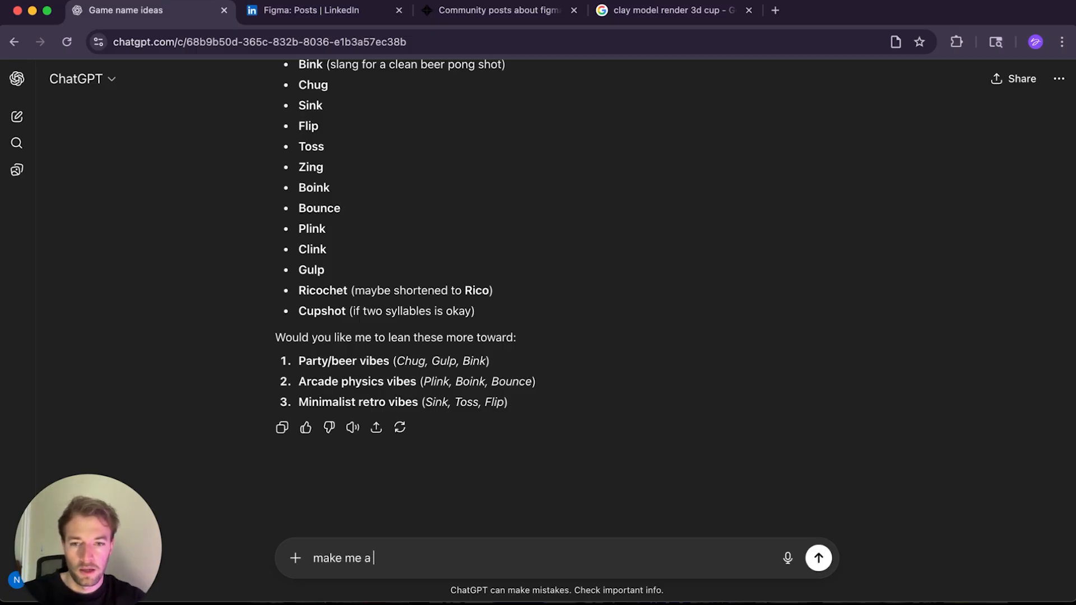
type("prompt fo")
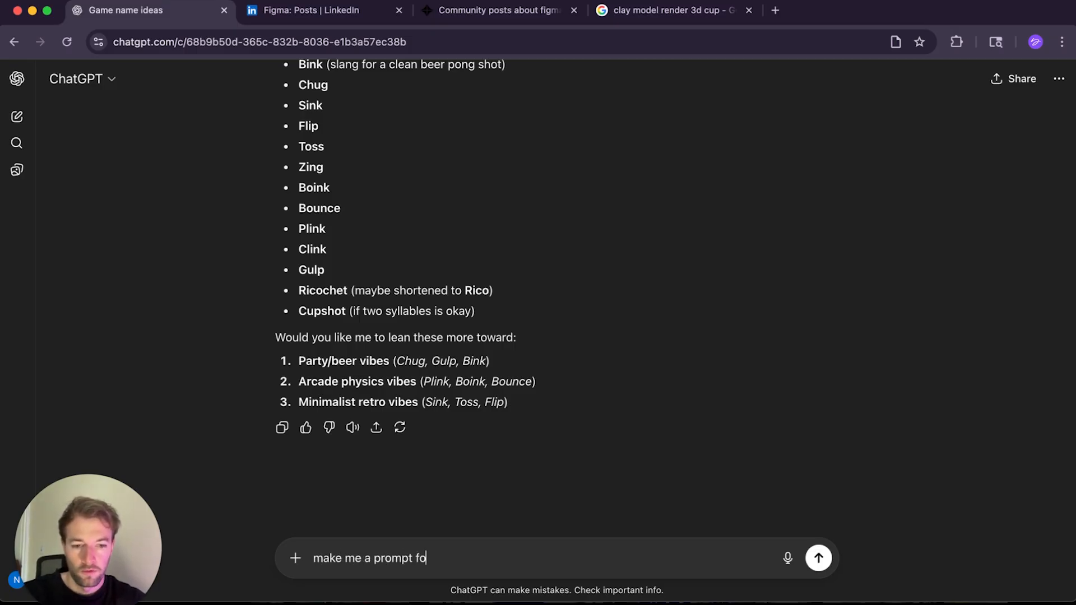
type("llowing the ")
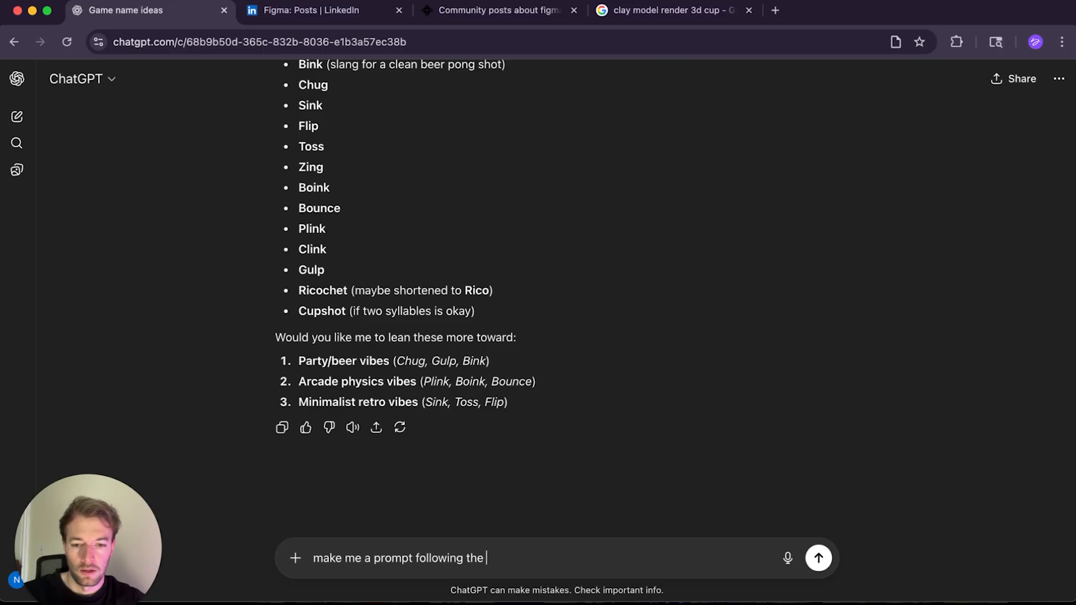
type("structure, Task, contex")
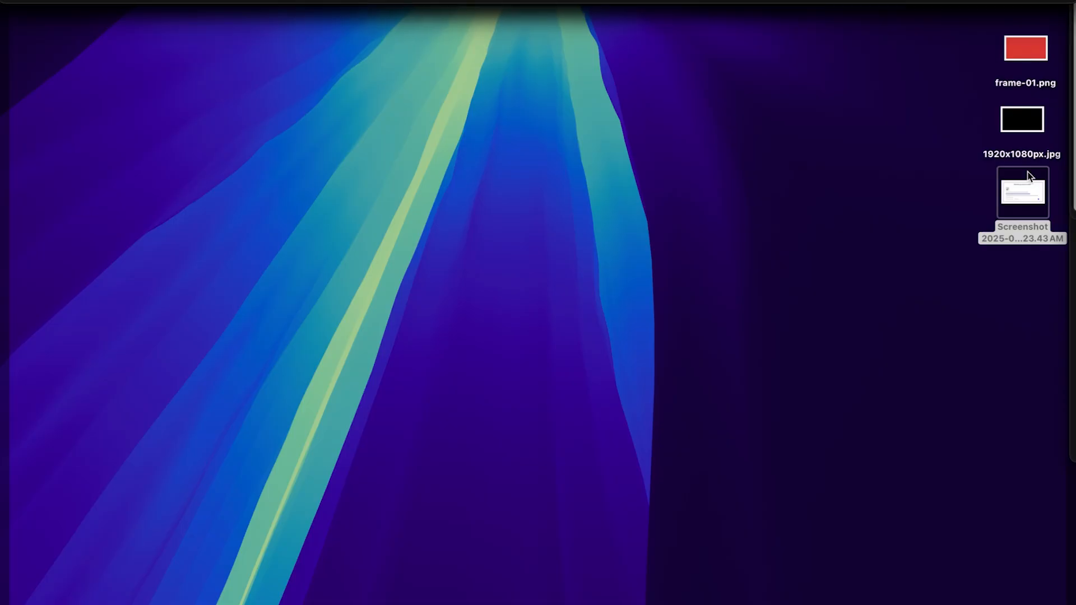
double_click(1029, 176)
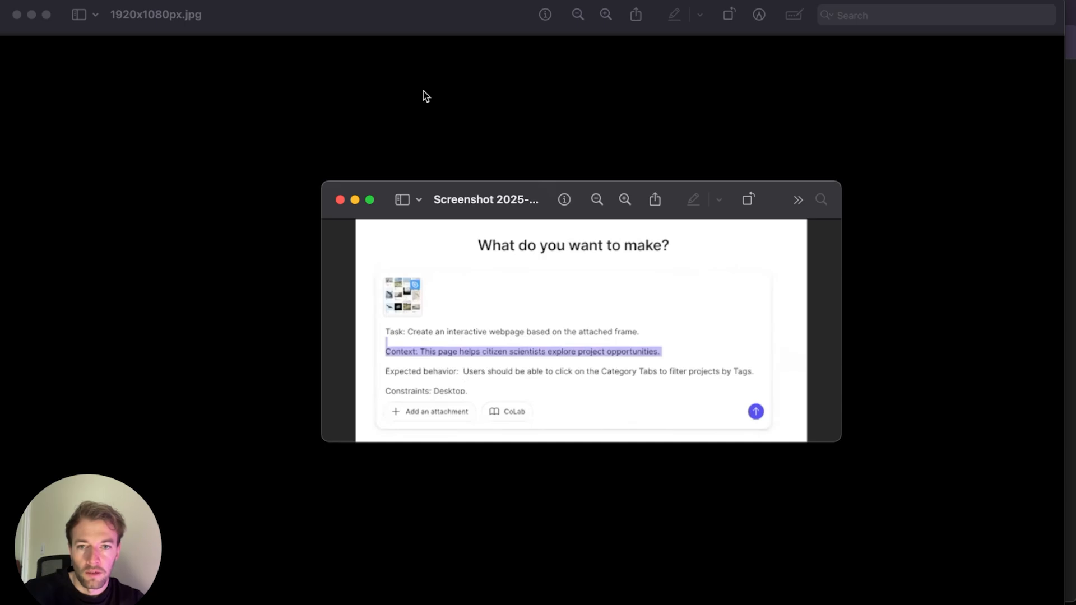
type("t, exp")
type("ecte")
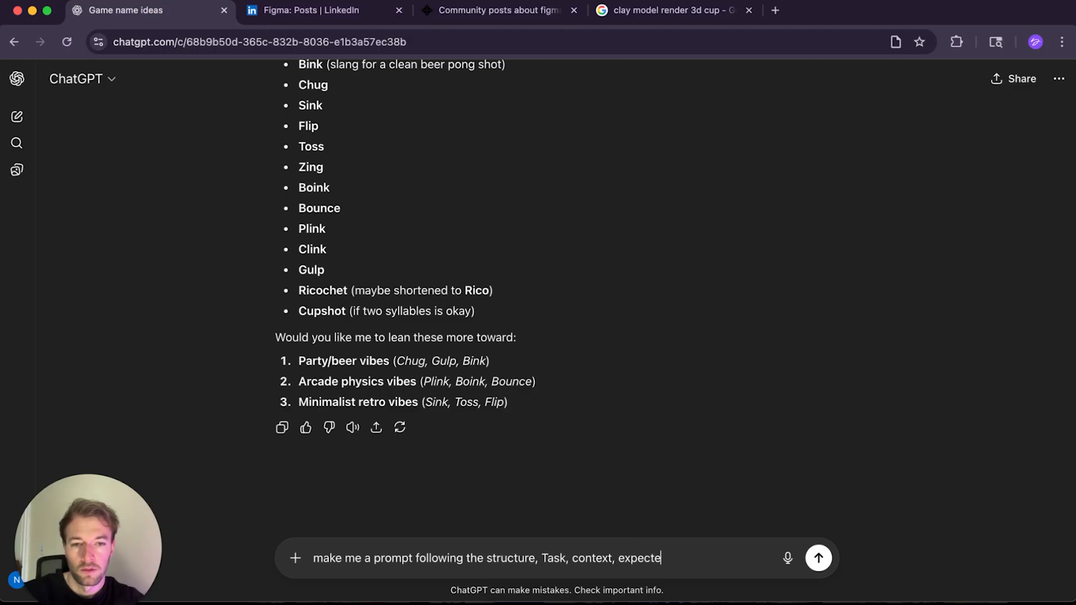
type("d behaviour and co")
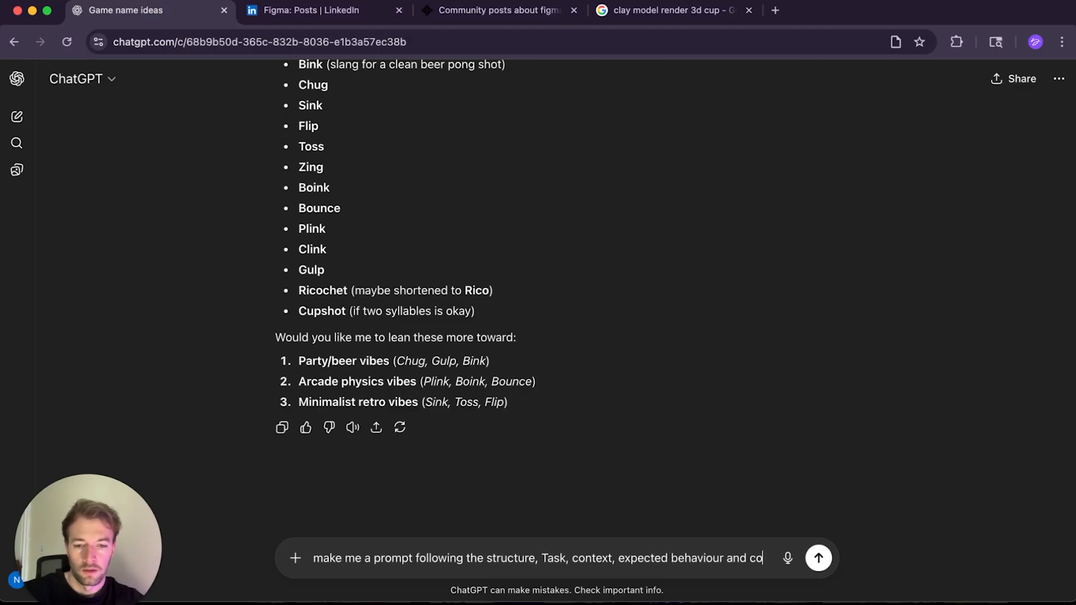
type("nstraints. I want to ma")
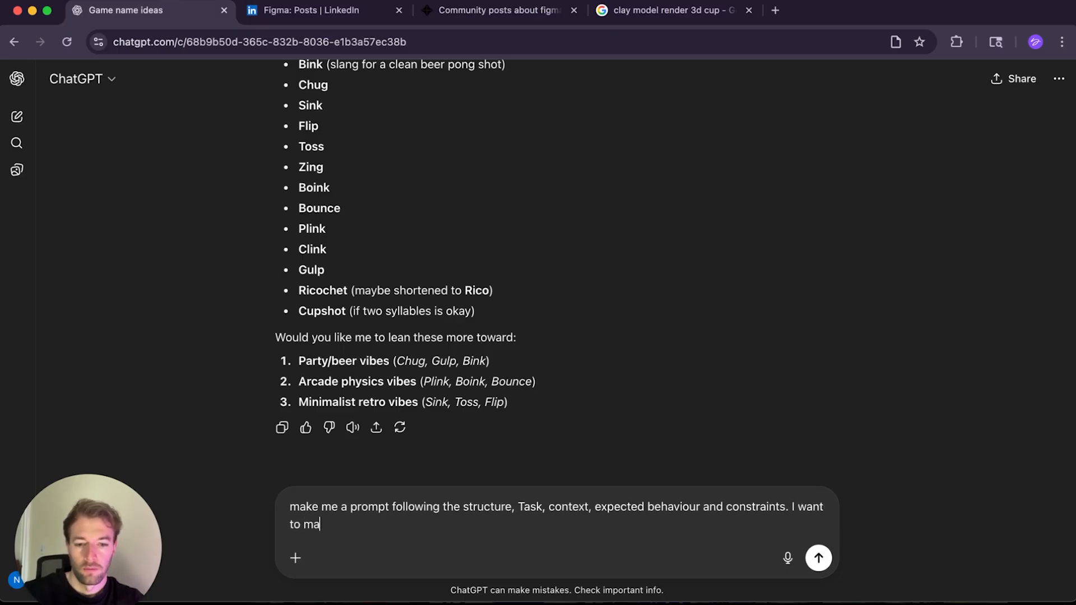
type("ke a game that")
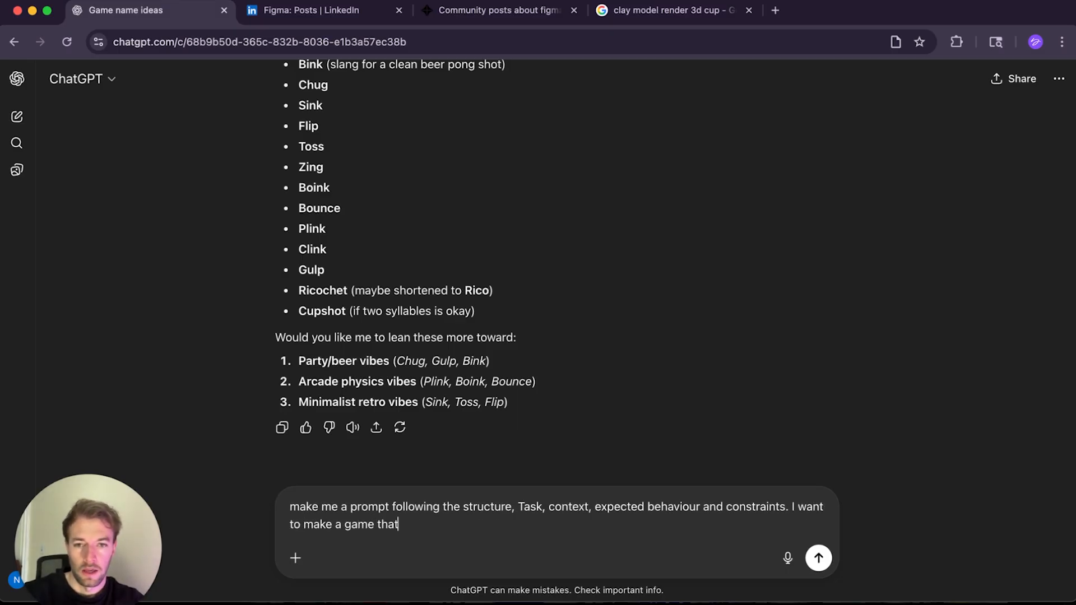
type(" allows yo")
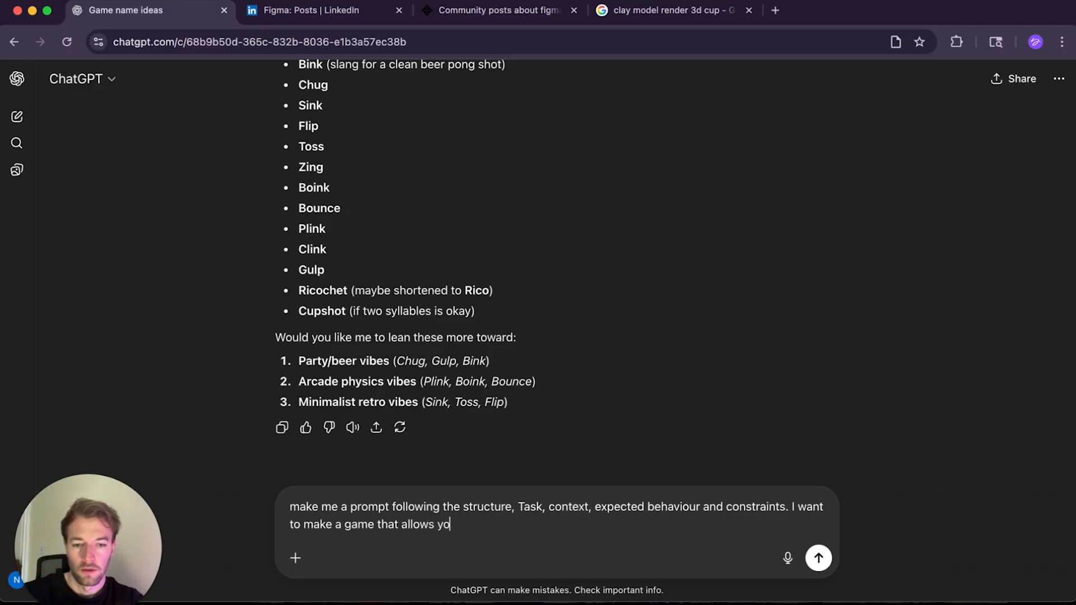
type("u to hit a ping p")
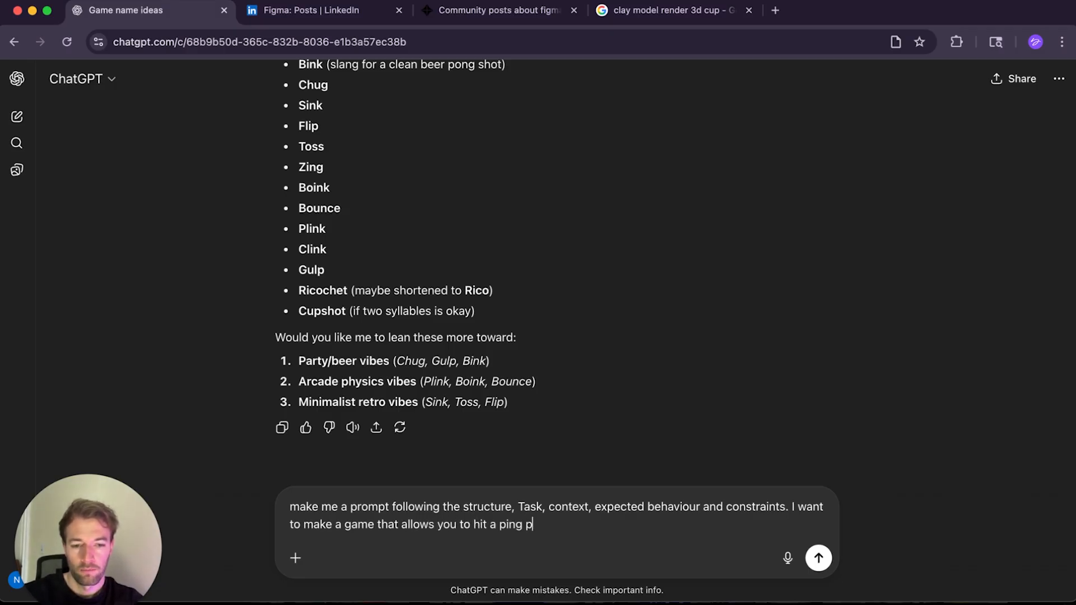
Step: Describe the game: hitting a ping pong ball with the mouse, aiming to get it in the cup
type("ong ball with")
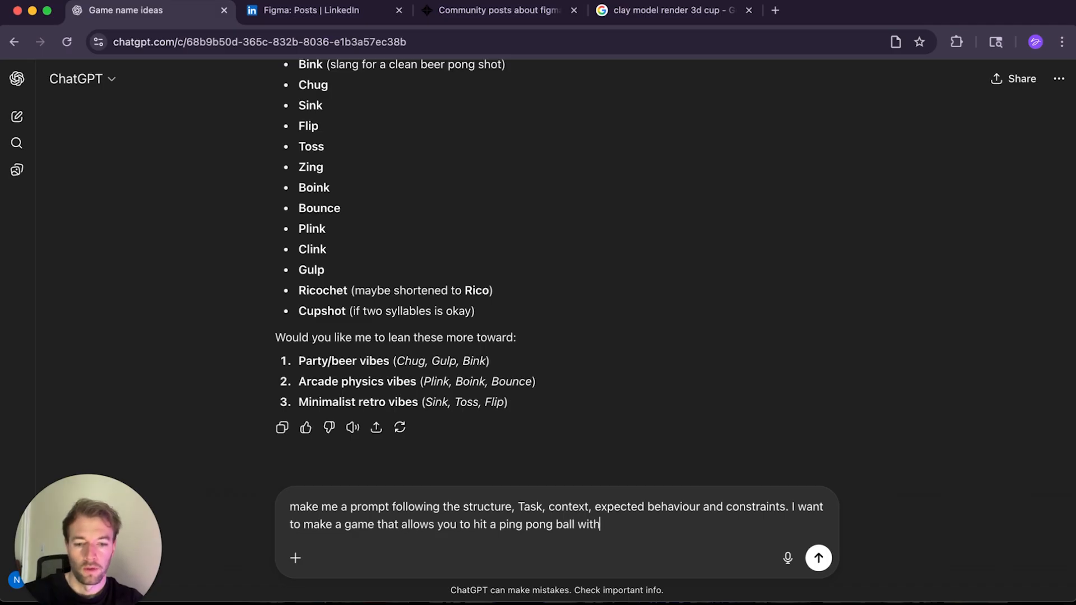
type(" the mouse and t")
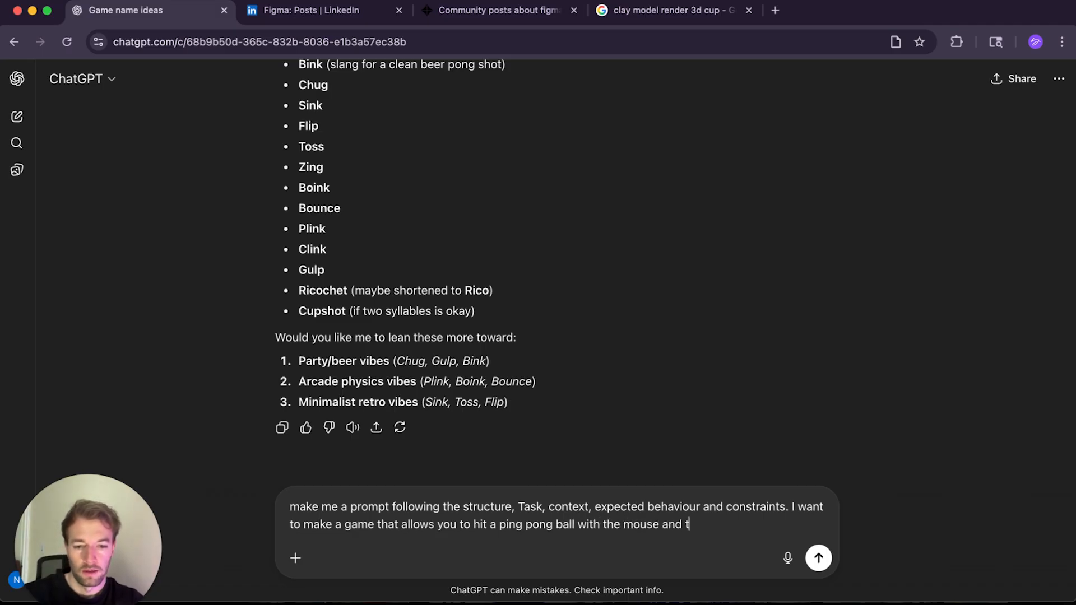
type("he aim is to ")
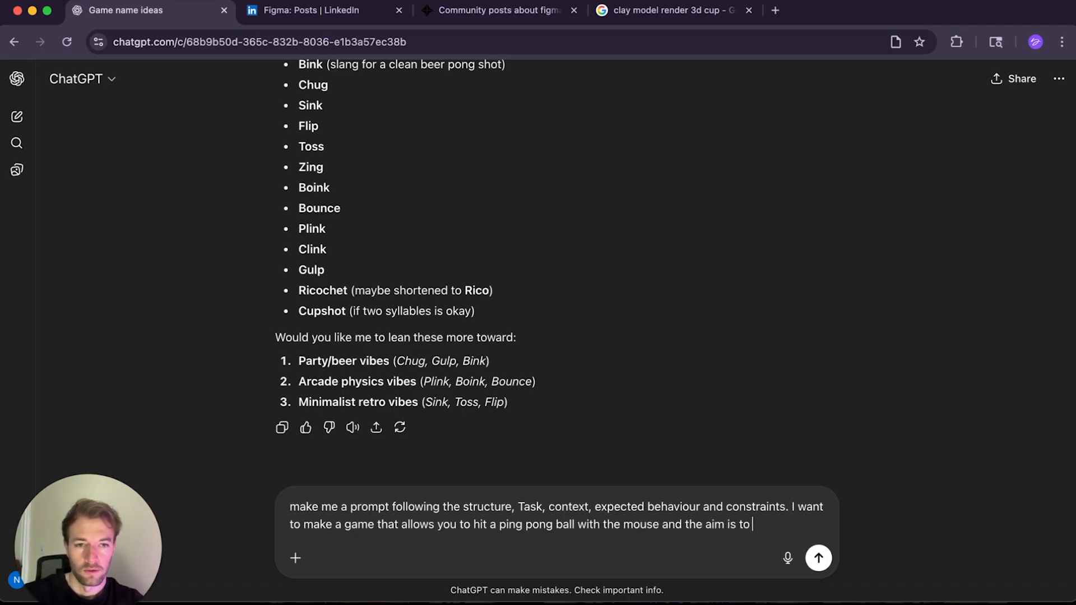
type("get it in the cup")
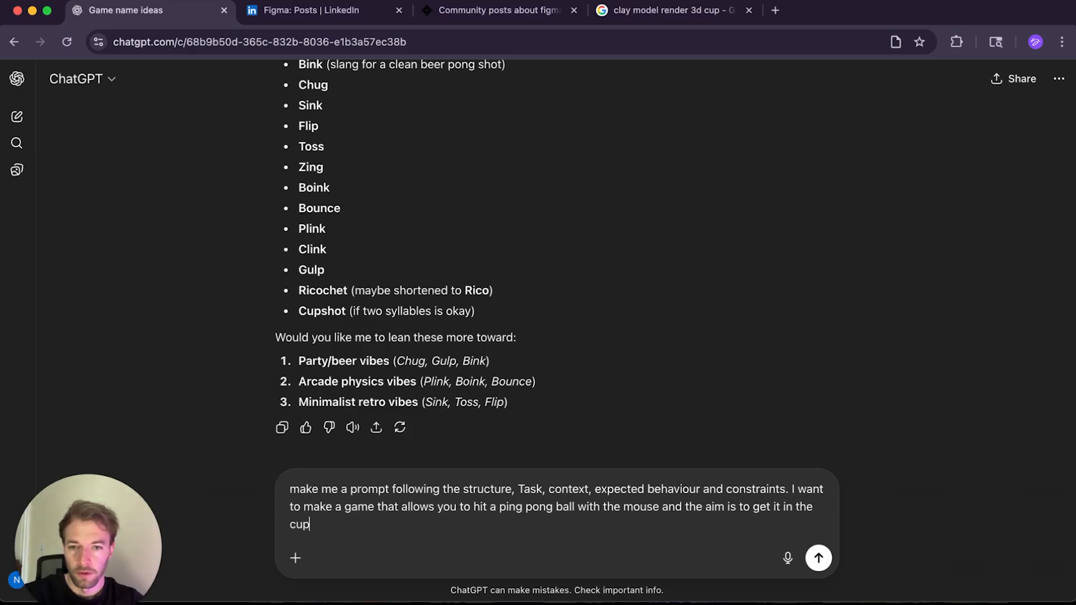
type(". once you")
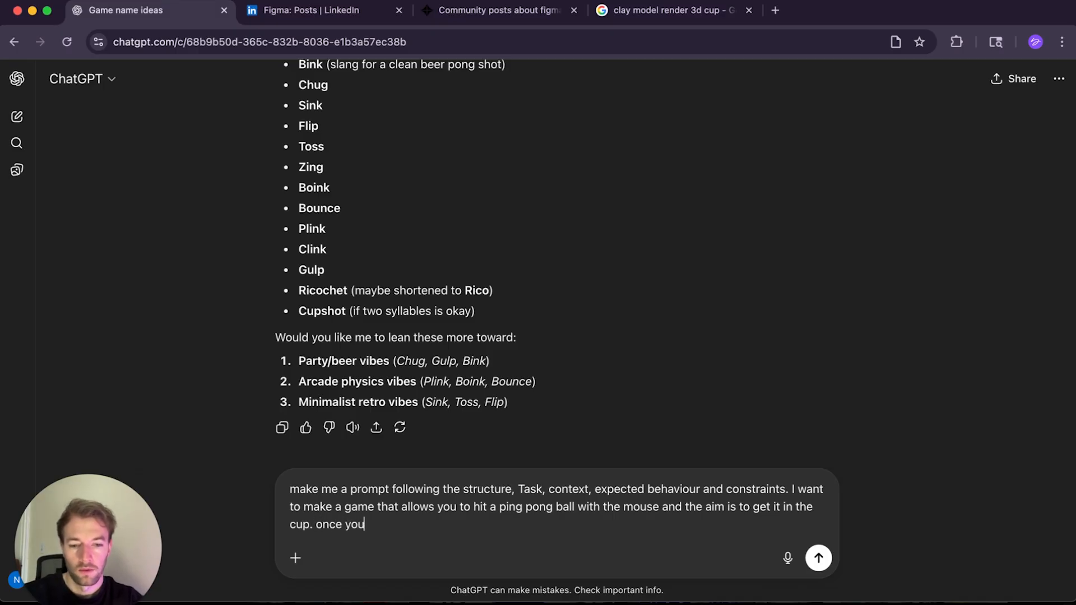
type(" get it in t")
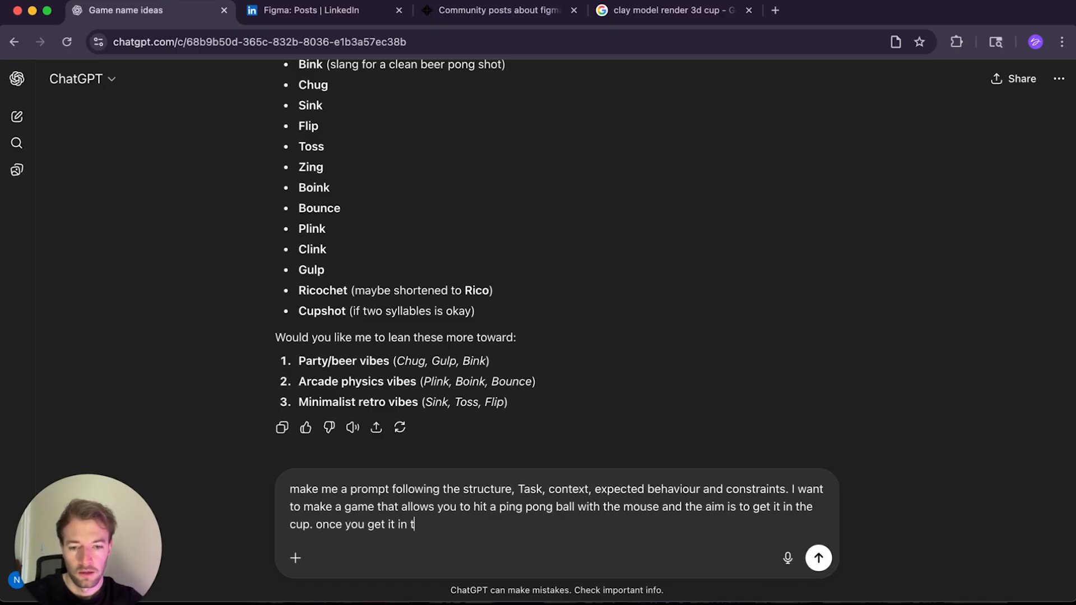
type("he cup, the cup")
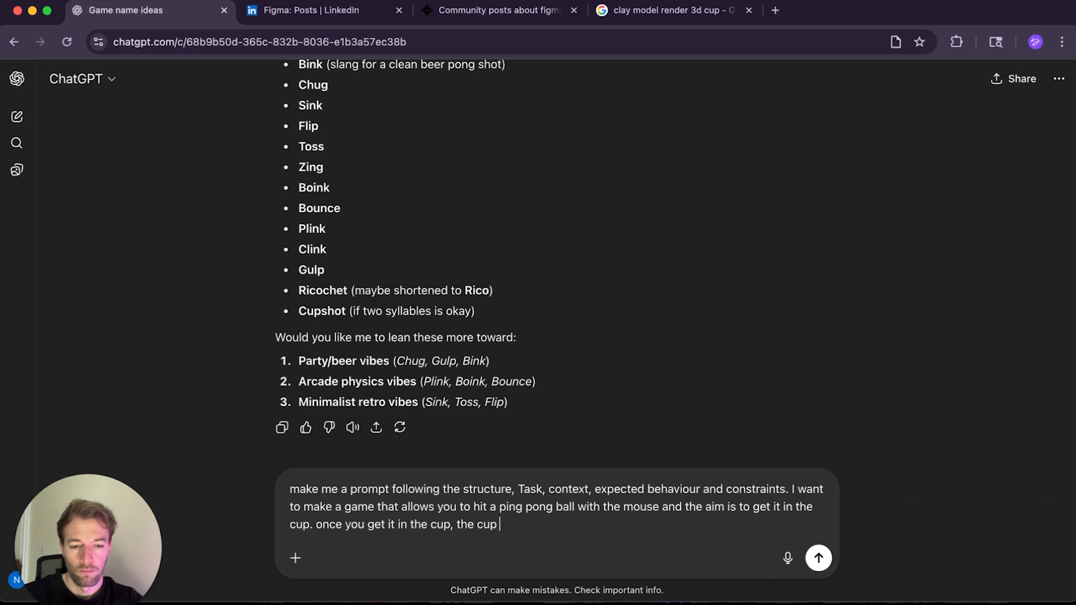
type(" moves to a new ")
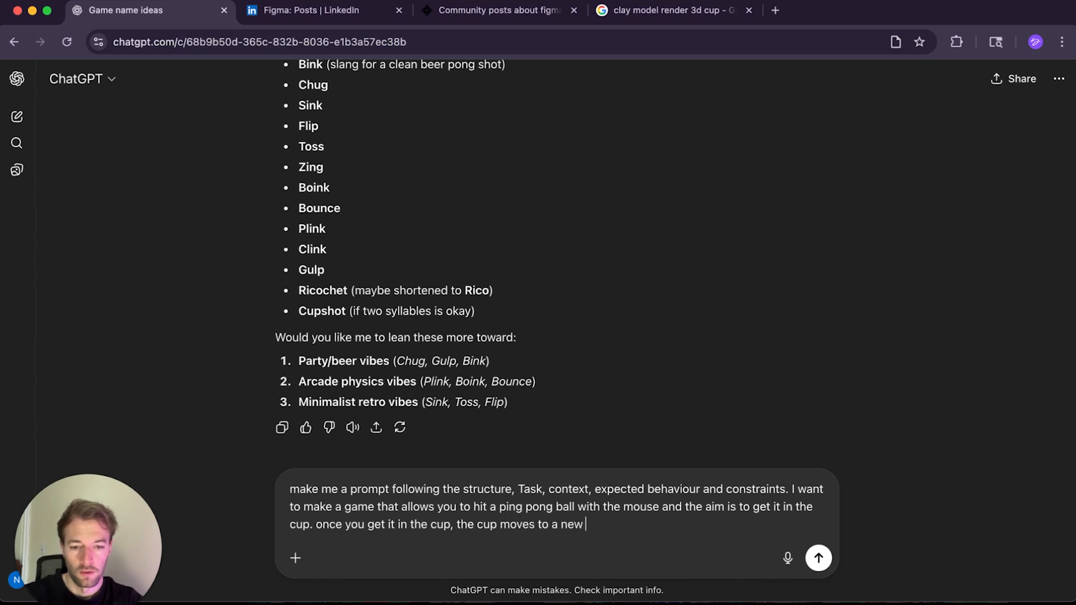
type("location. ")
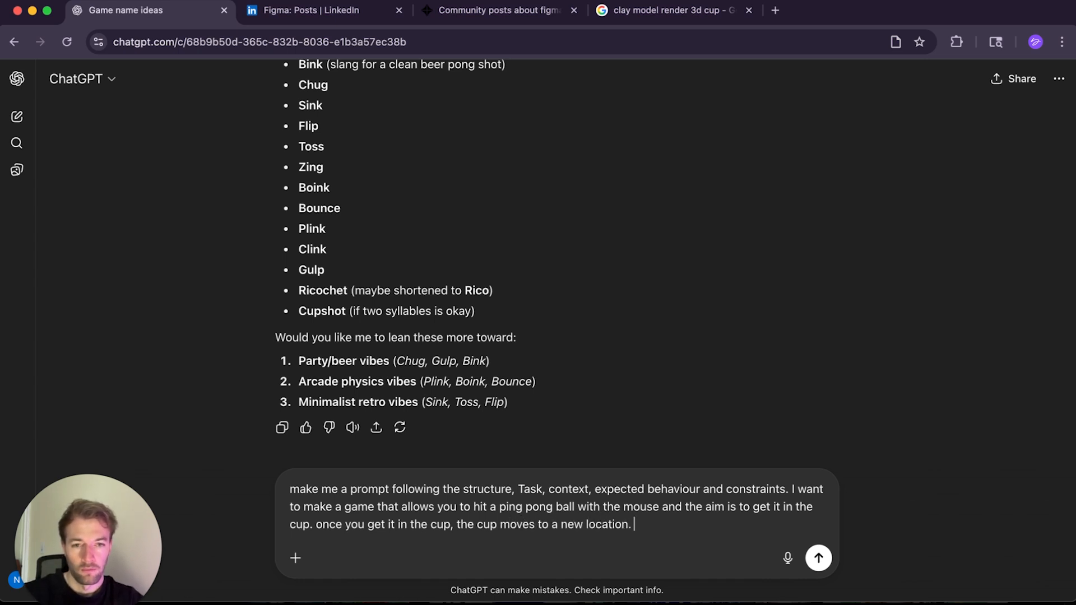
type("The ball should follow standard physics, and")
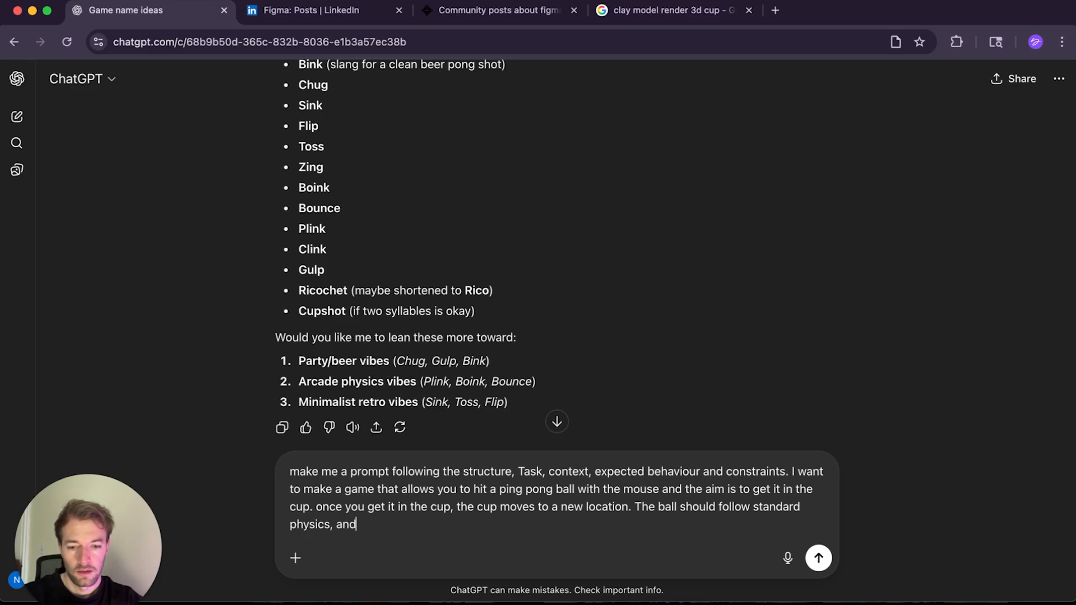
type(" bounce o")
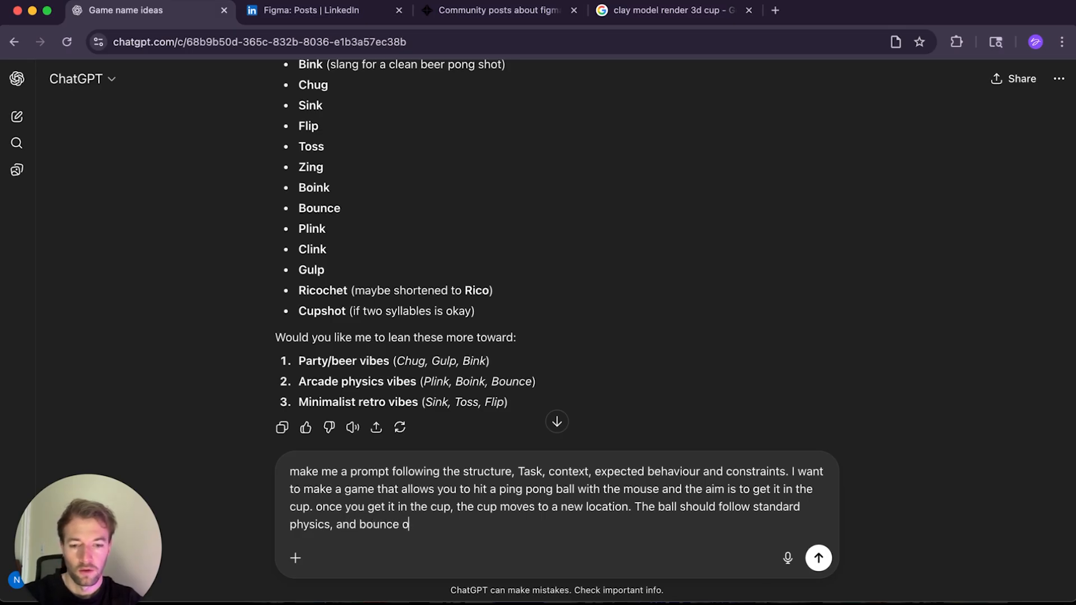
type("f the walls of ")
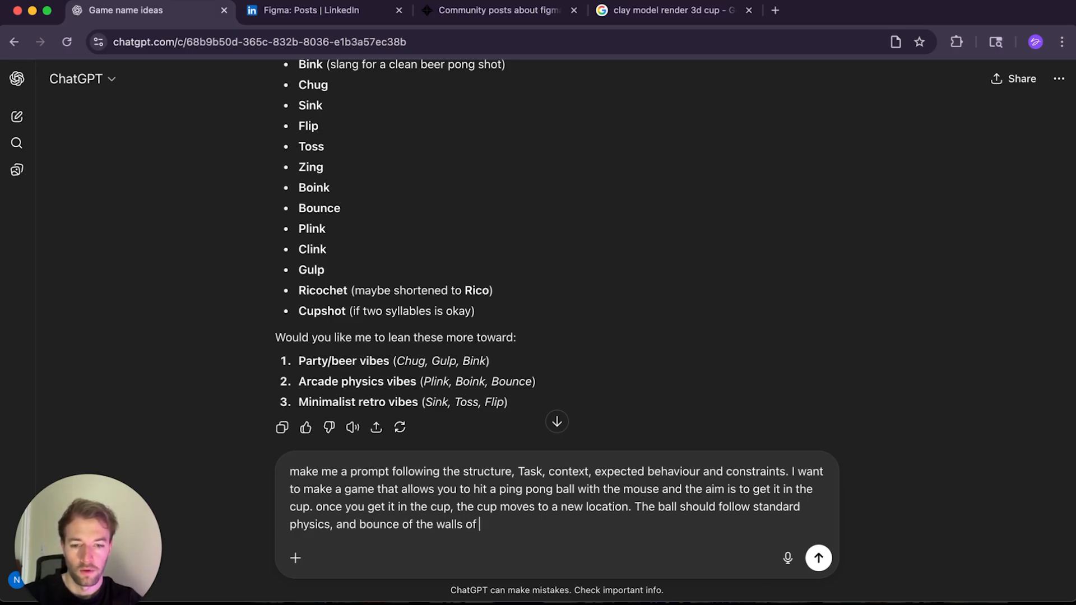
type("the webpage.")
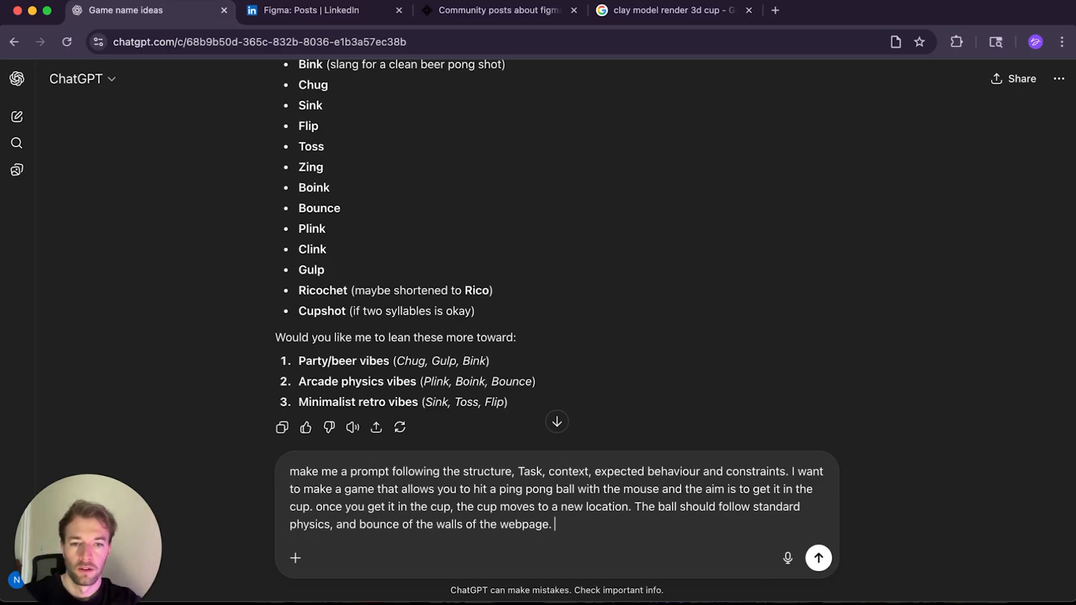
Step: Add that no click is needed to move the ball; just touch or hit it with the mouse
type("No cli")
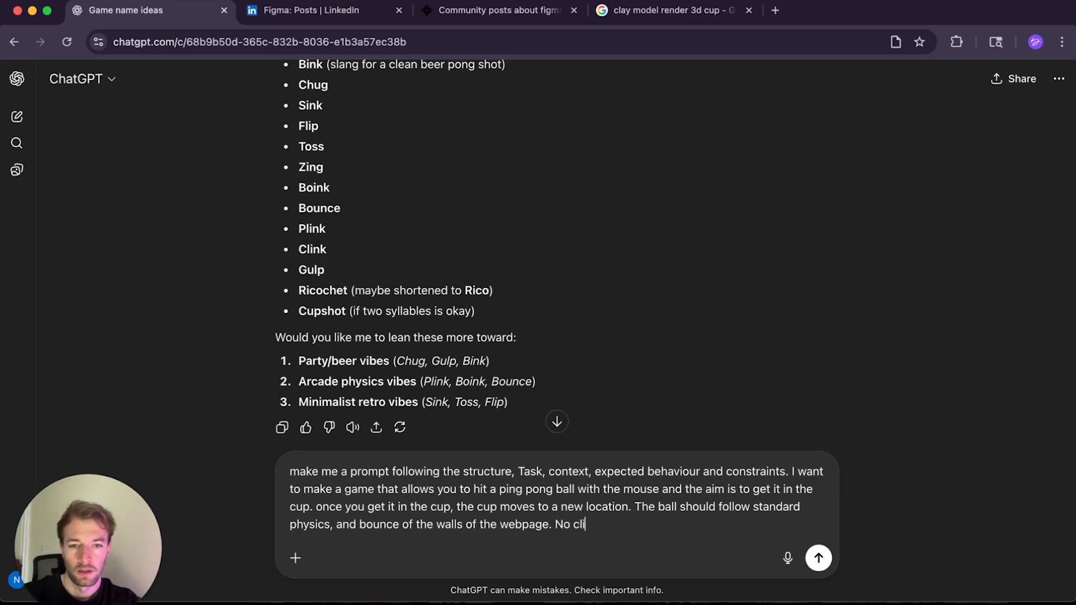
type("ck needed to mov")
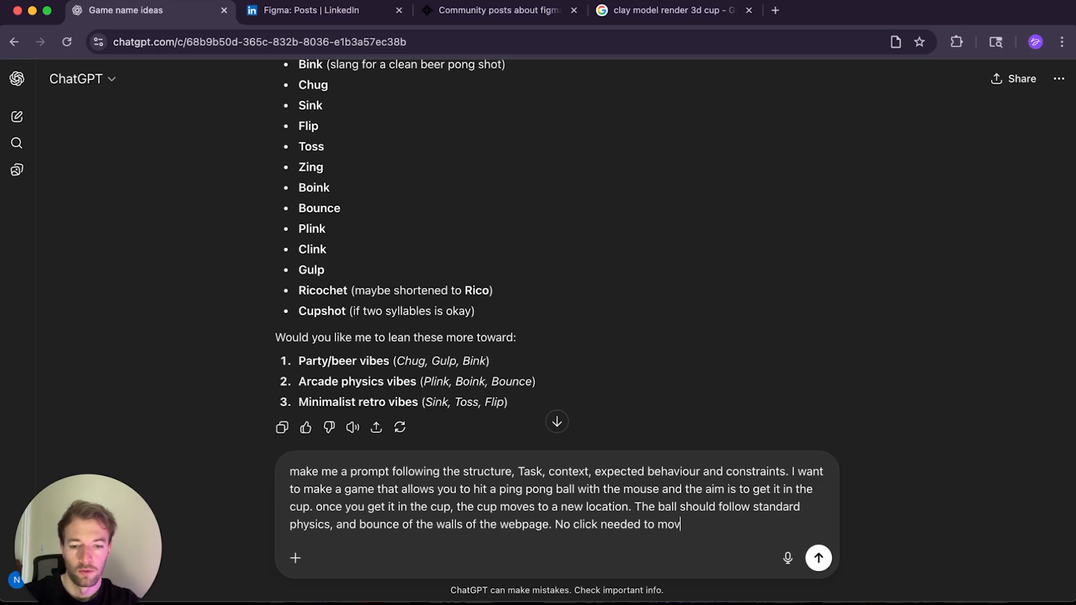
type("e the ball, just ")
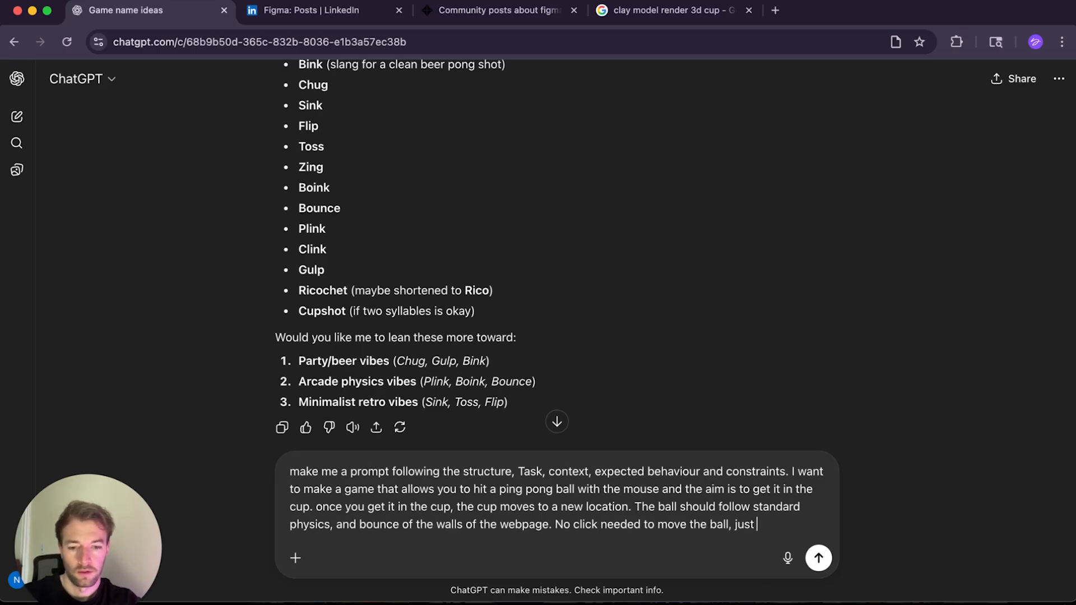
type("have to touc")
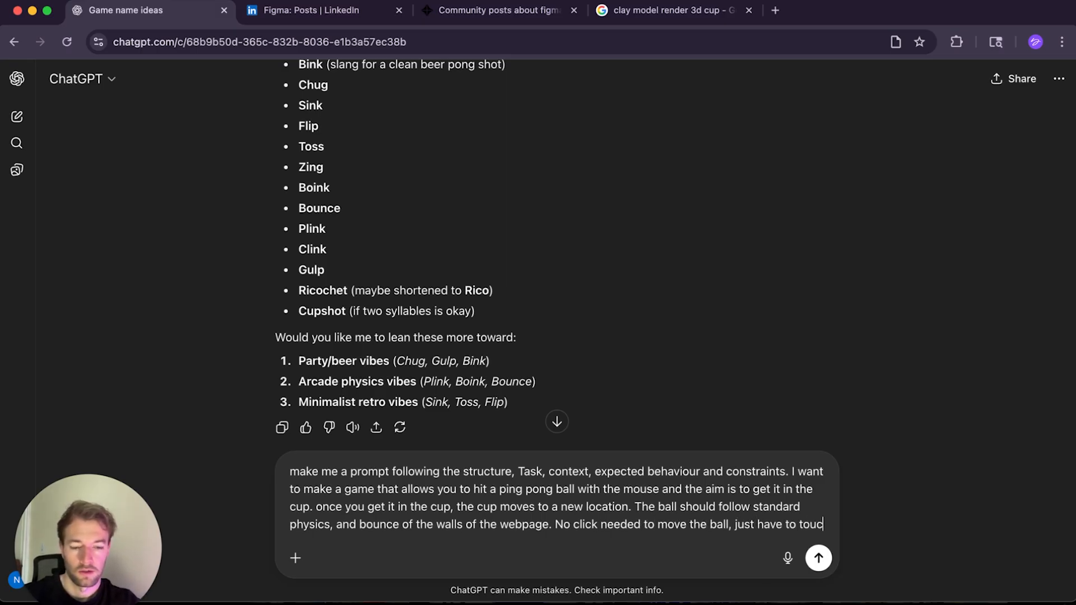
type("h/hit it wi")
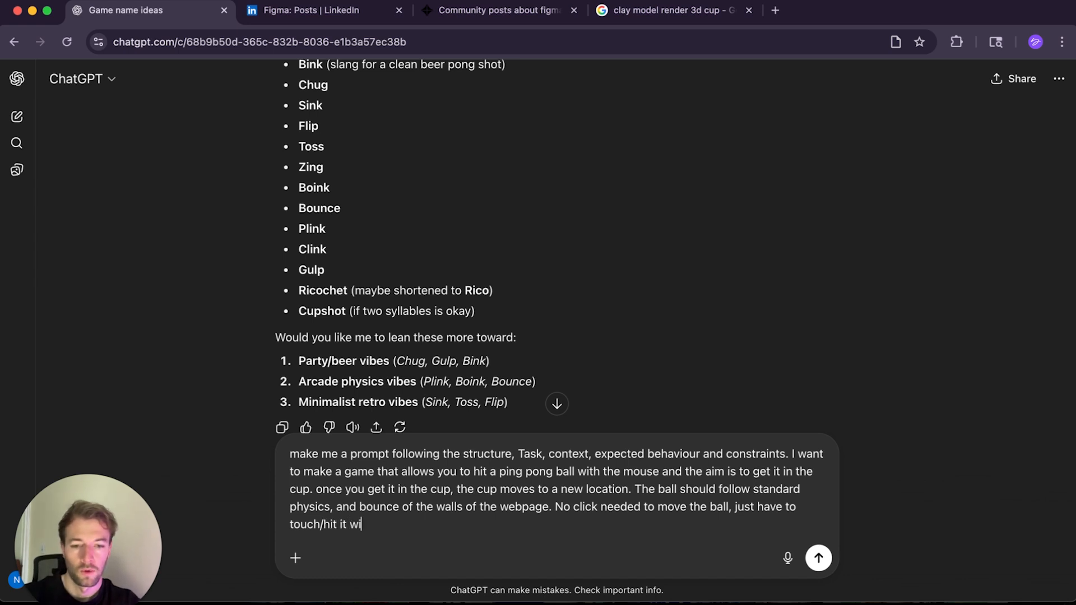
type("th your mouse")
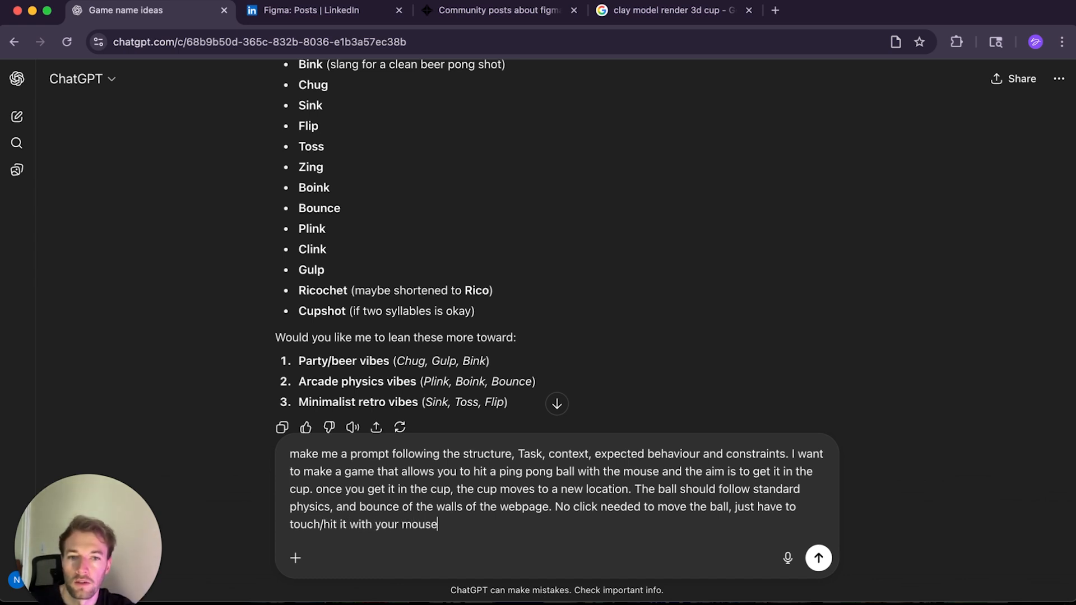
type(". Score ")
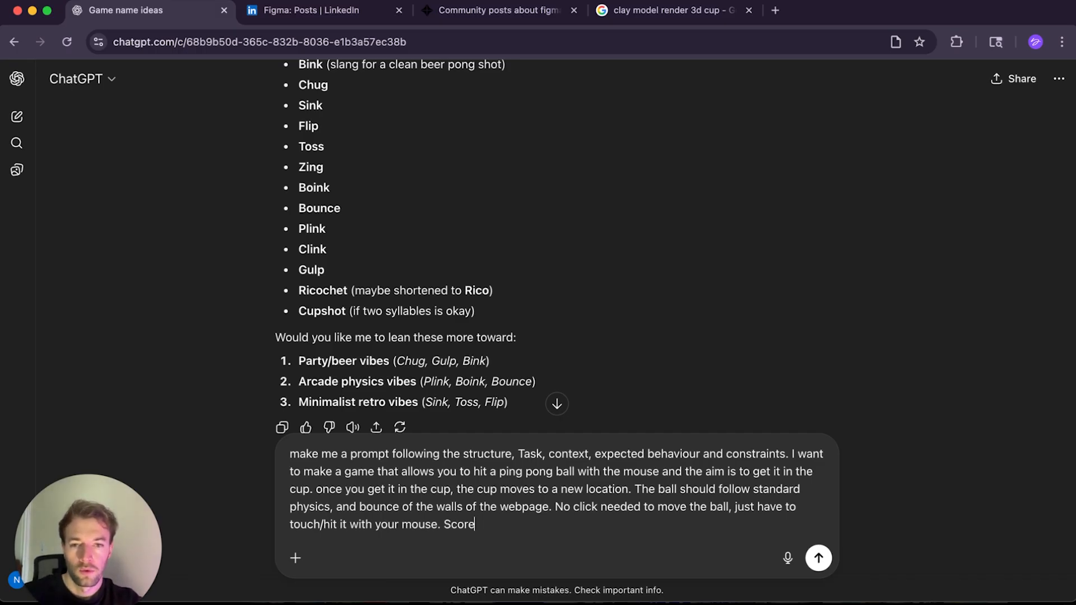
type("keep ")
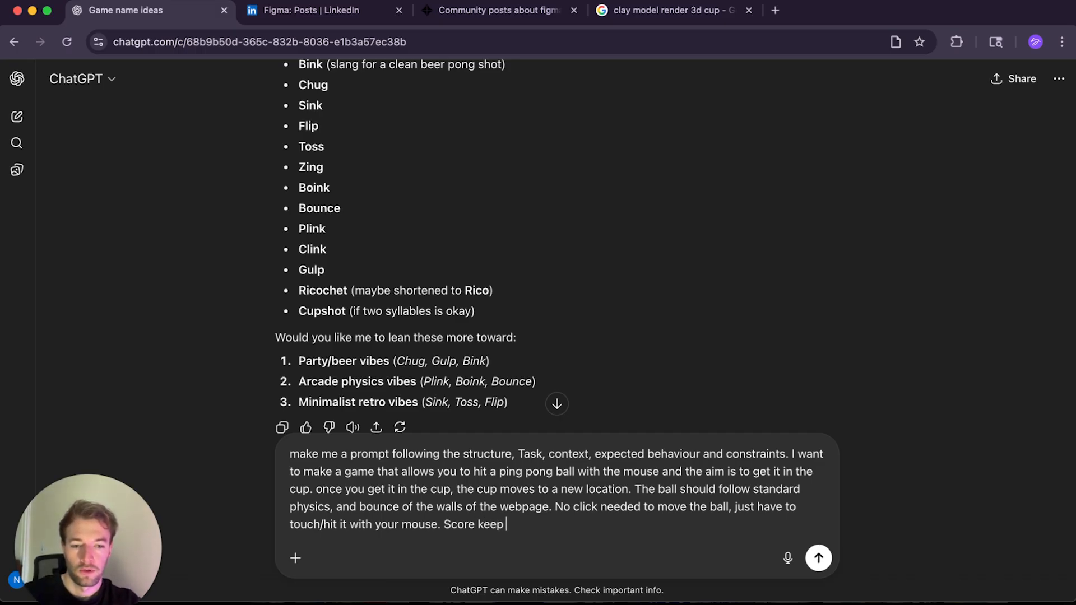
type("in the bottom r")
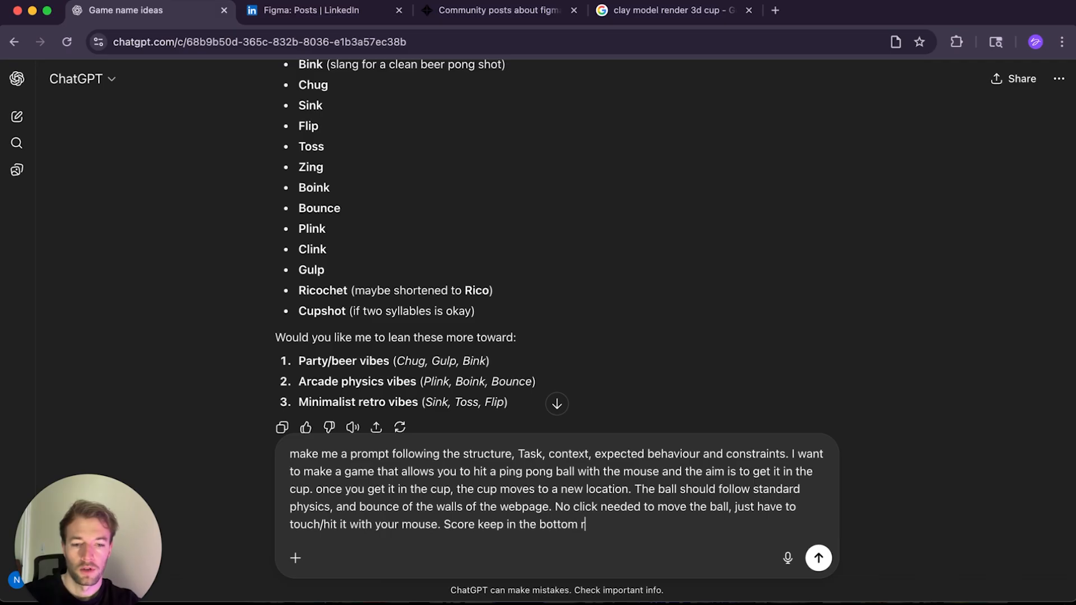
type("ight that tallies how many times you")
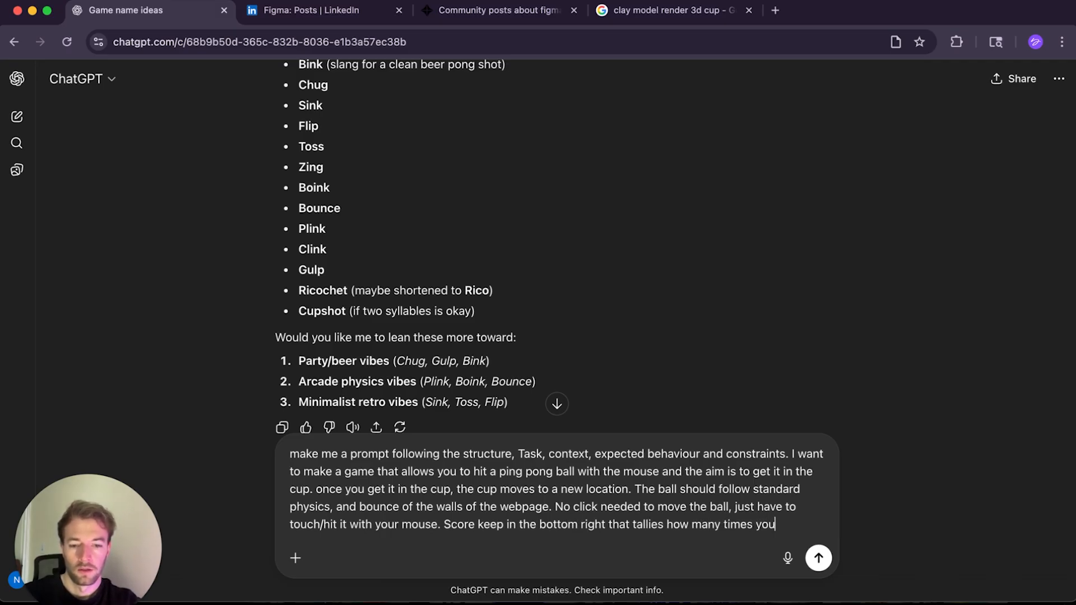
type("ve got it in. A")
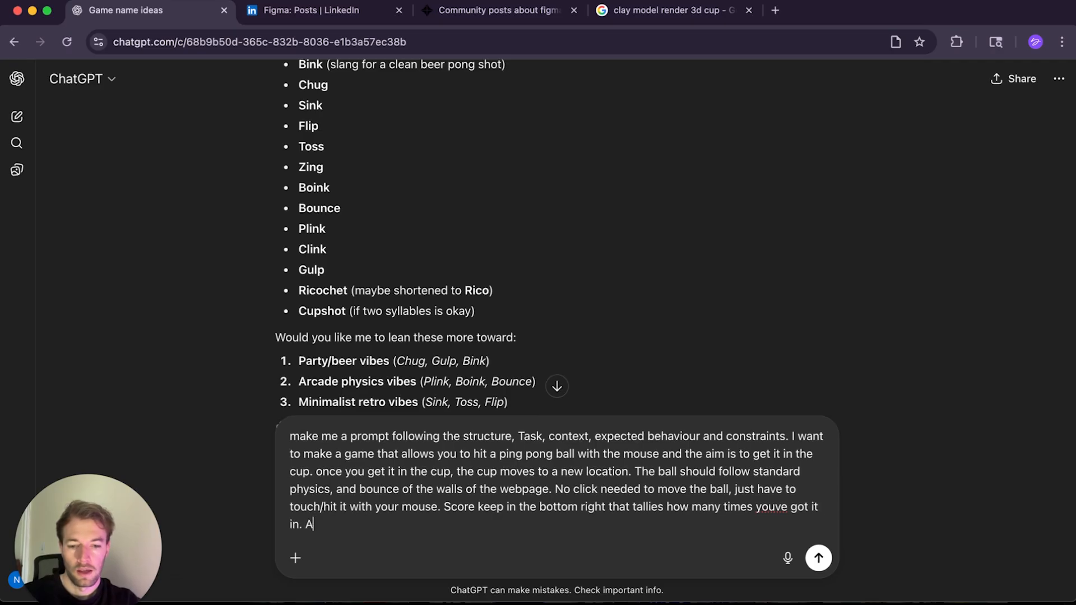
type("nd a reset butt")
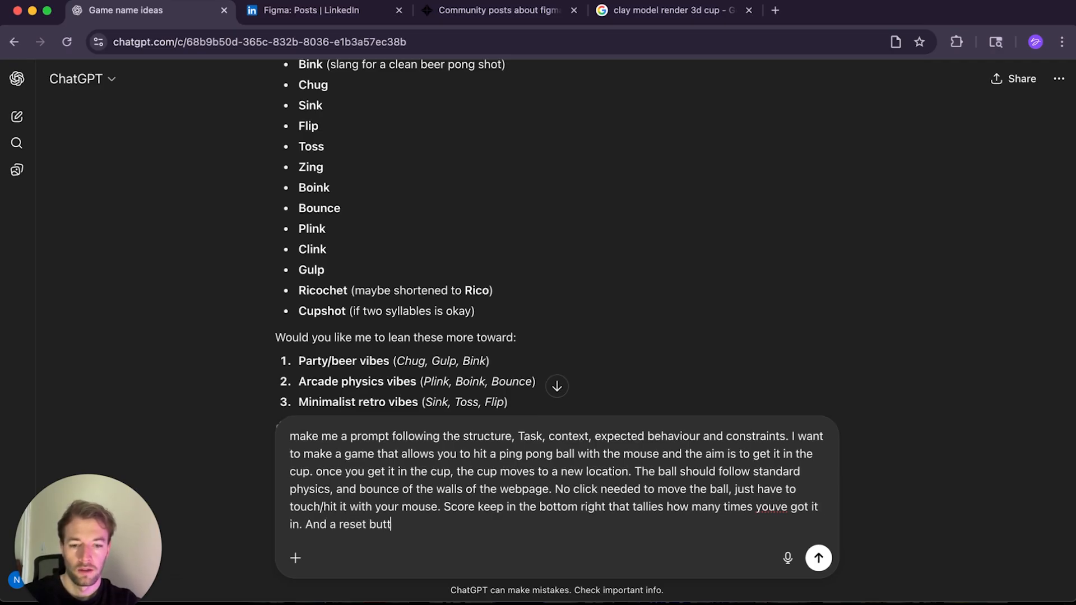
type("on if the b")
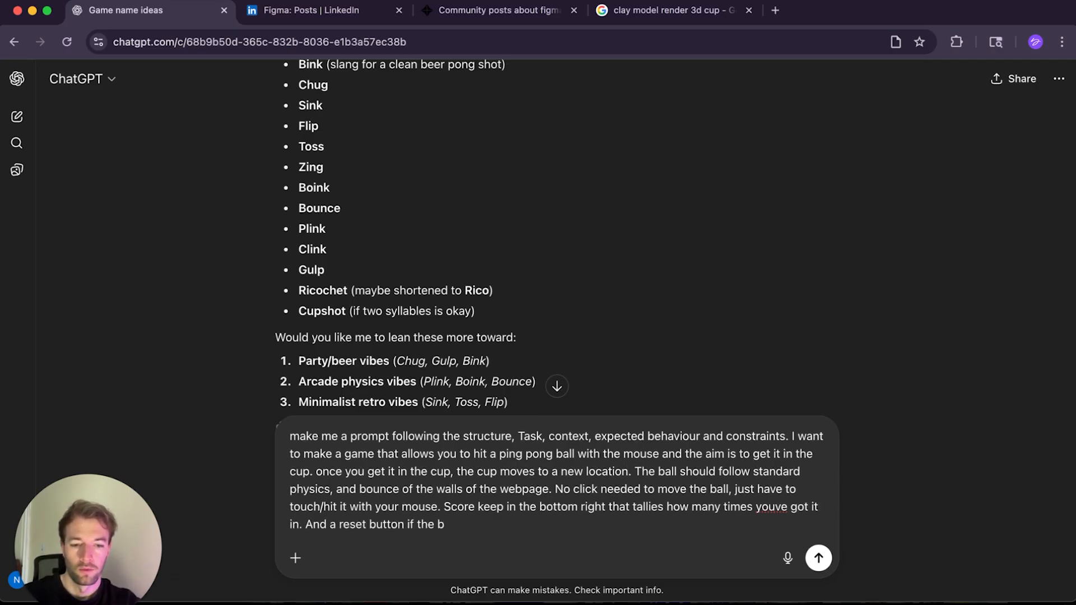
type("all gets stuck anywhere.")
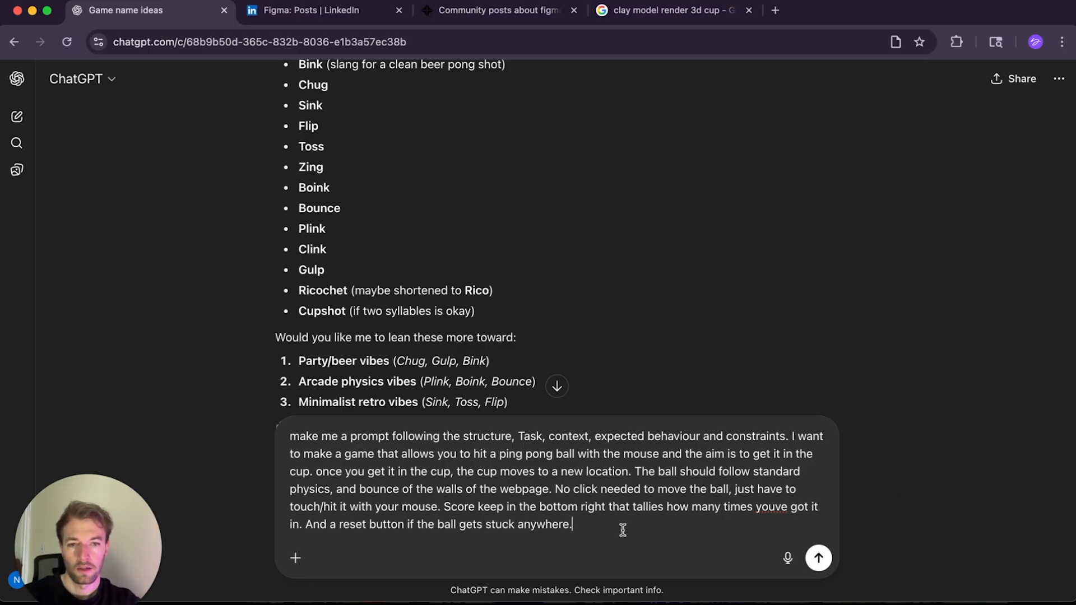
Step: Ask for a reset button in case the ball gets stuck anywhere, and send the message
key("Return")
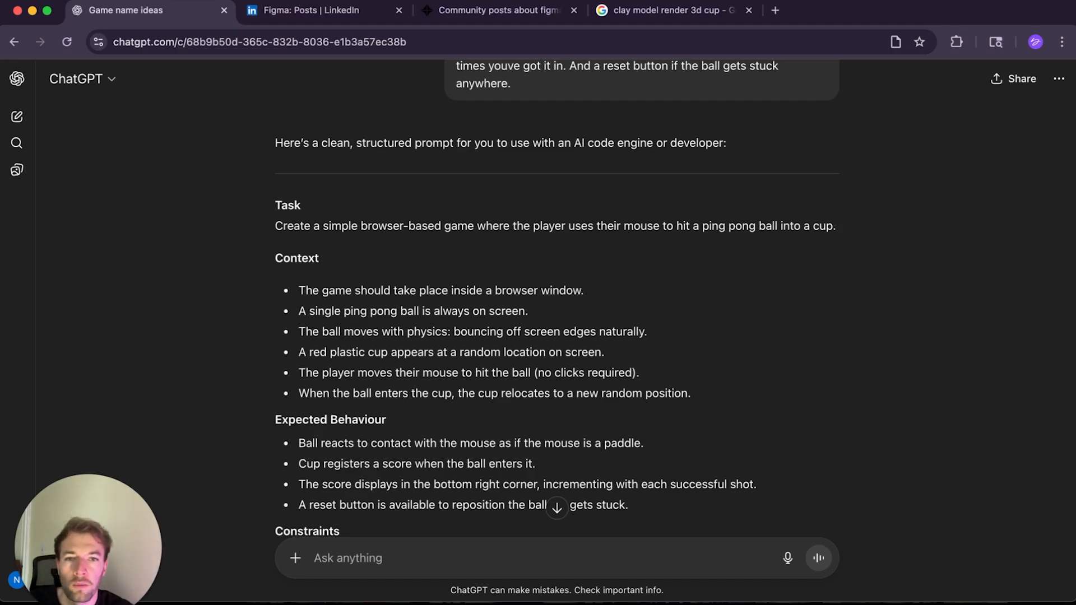
Step: Read through the generated prompt's Task, Context, Expected Behaviour and Constraints sections
scroll(659, 401, "down", 3)
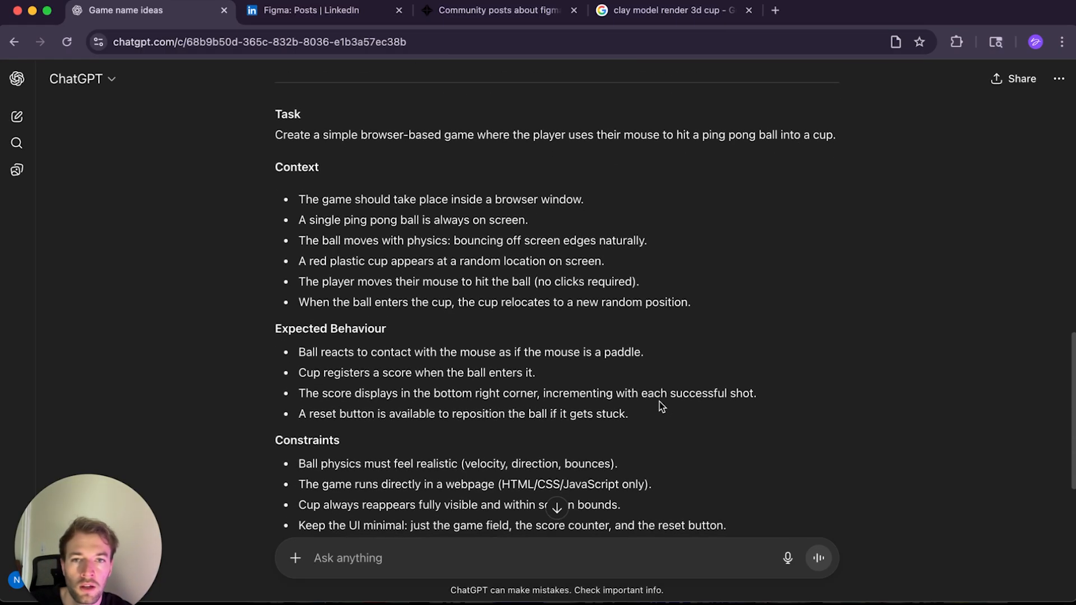
scroll(659, 401, "down", 2)
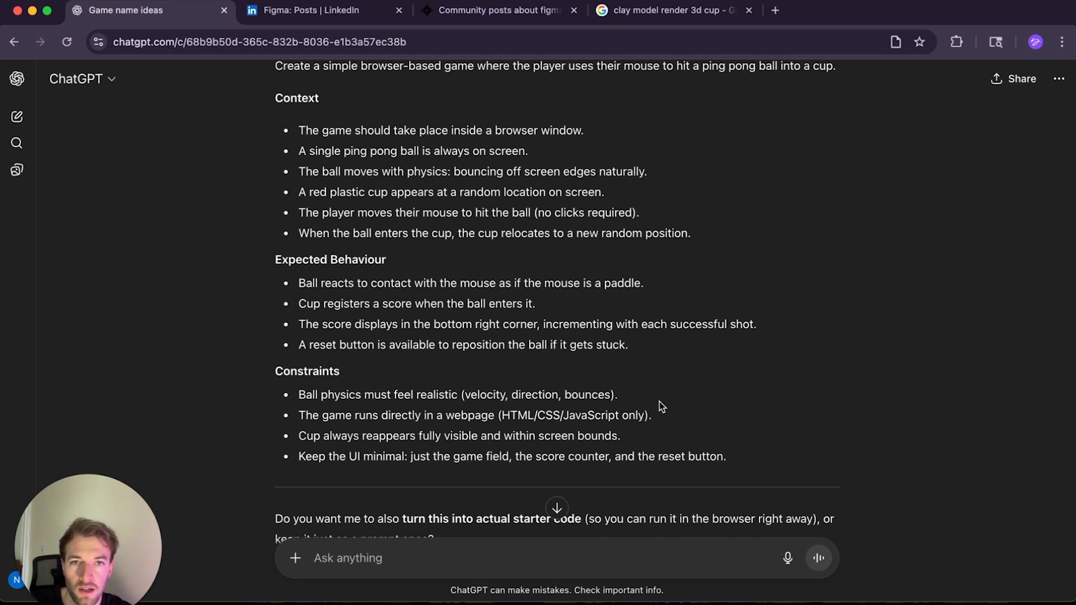
scroll(658, 401, "down", 1)
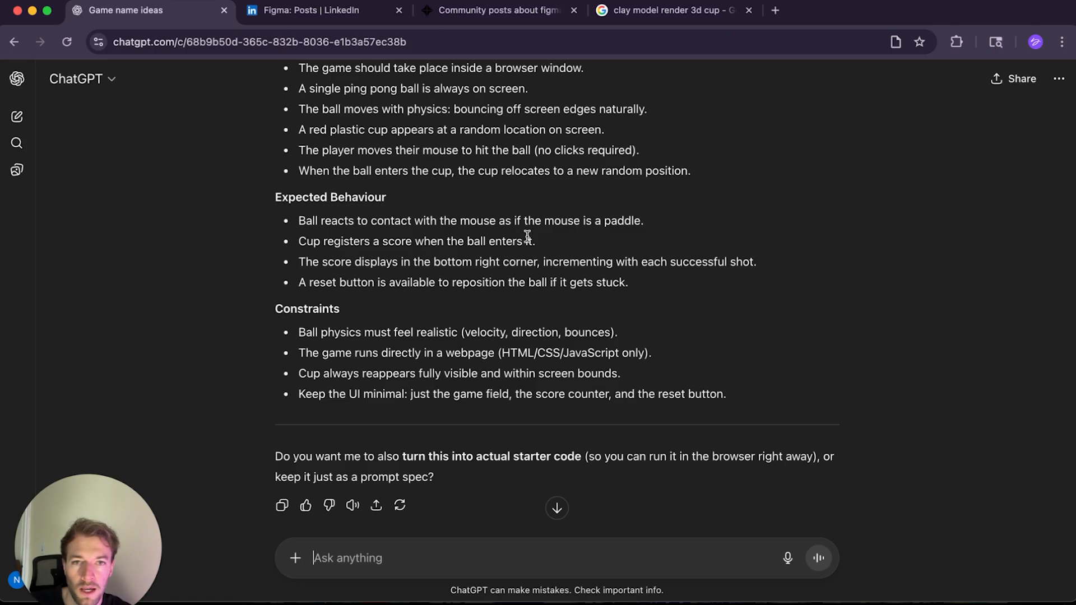
scroll(539, 237, "down", 1)
scroll(539, 237, "down", 3)
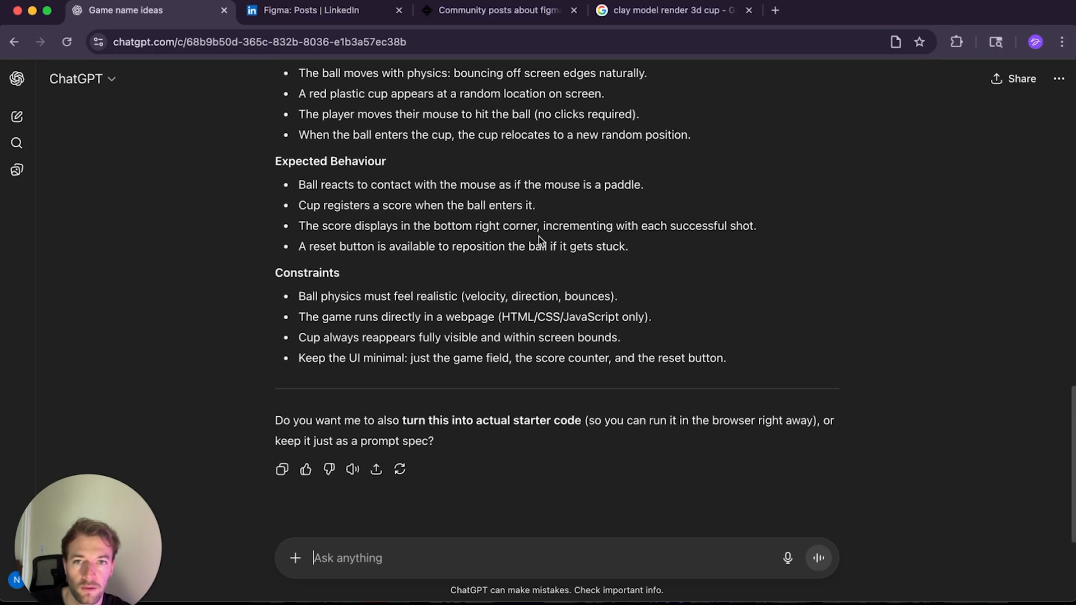
scroll(294, 225, "down", 3)
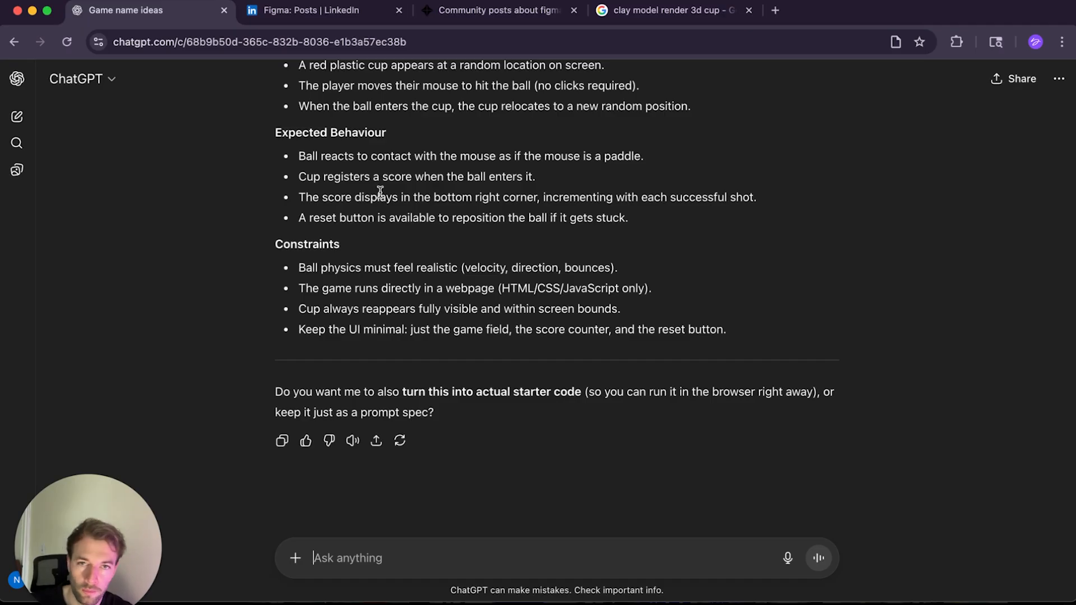
scroll(421, 221, "down", 1)
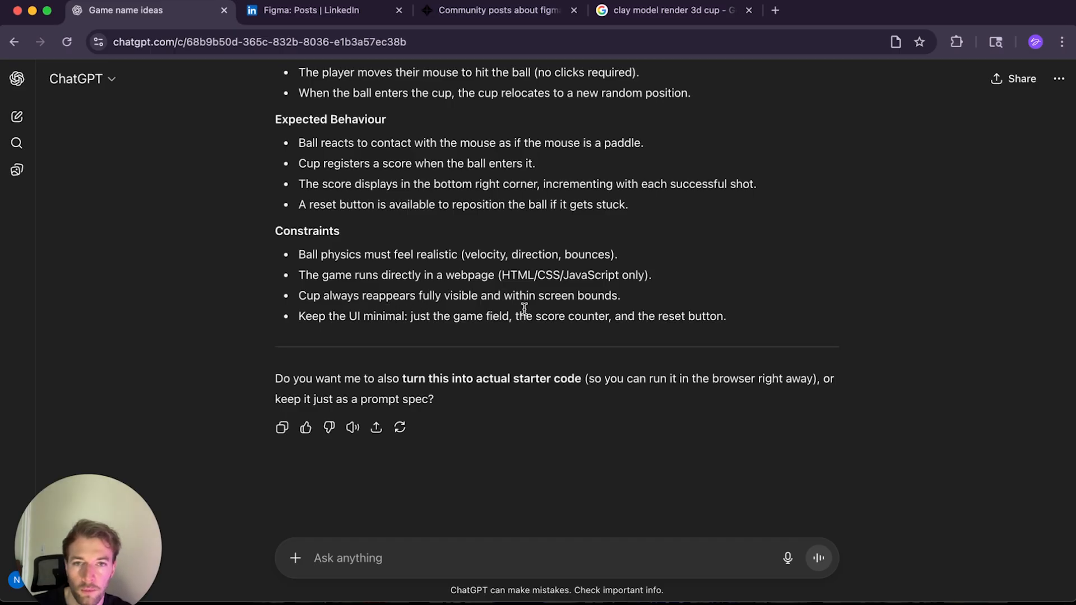
scroll(523, 307, "up", 1)
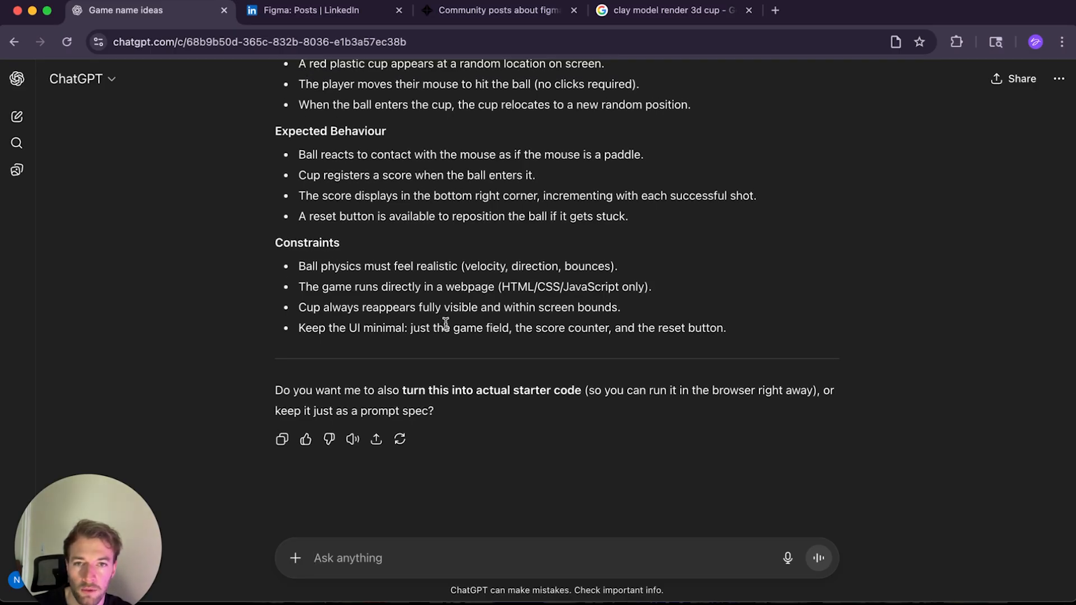
scroll(449, 325, "up", 3)
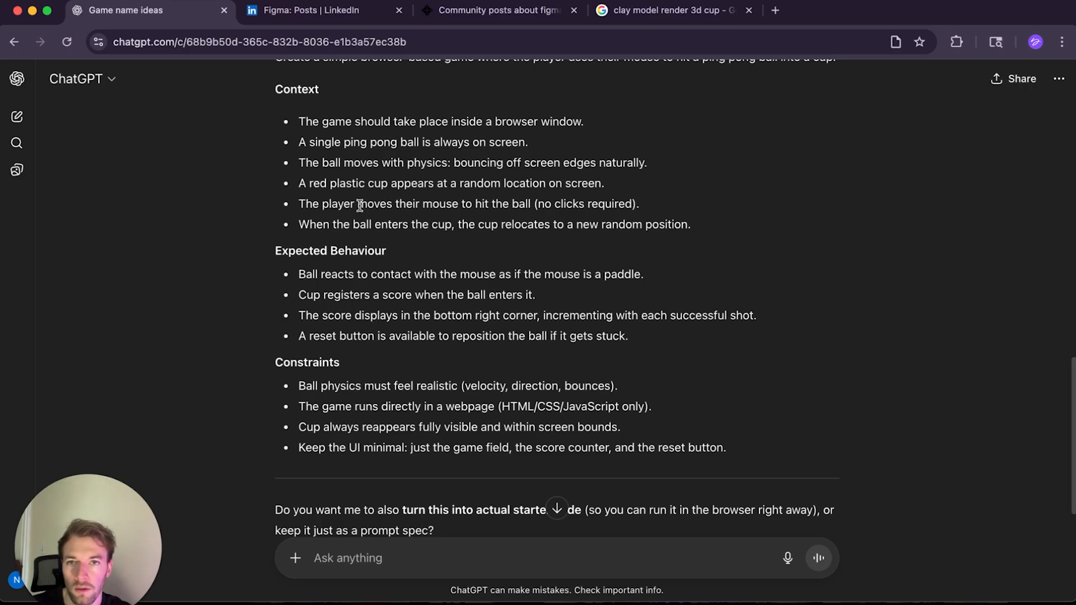
scroll(359, 205, "up", 2)
scroll(327, 163, "down", 1)
Step: Select the generated prompt text from the Task heading through the last Constraints bullet
left_click_drag(276, 109, 791, 483)
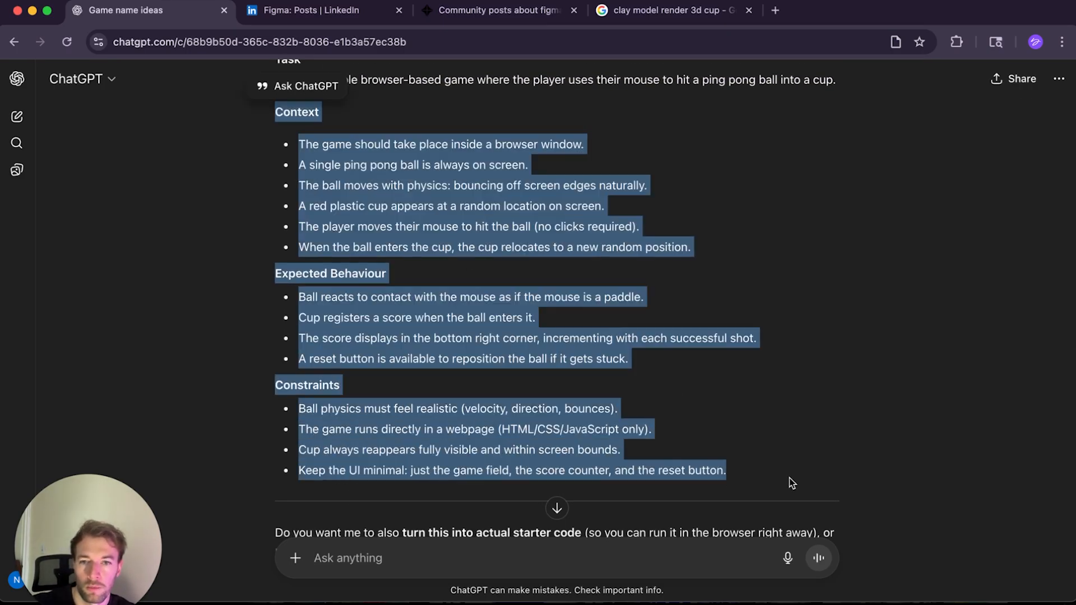
scroll(277, 134, "up", 2)
left_click(277, 134)
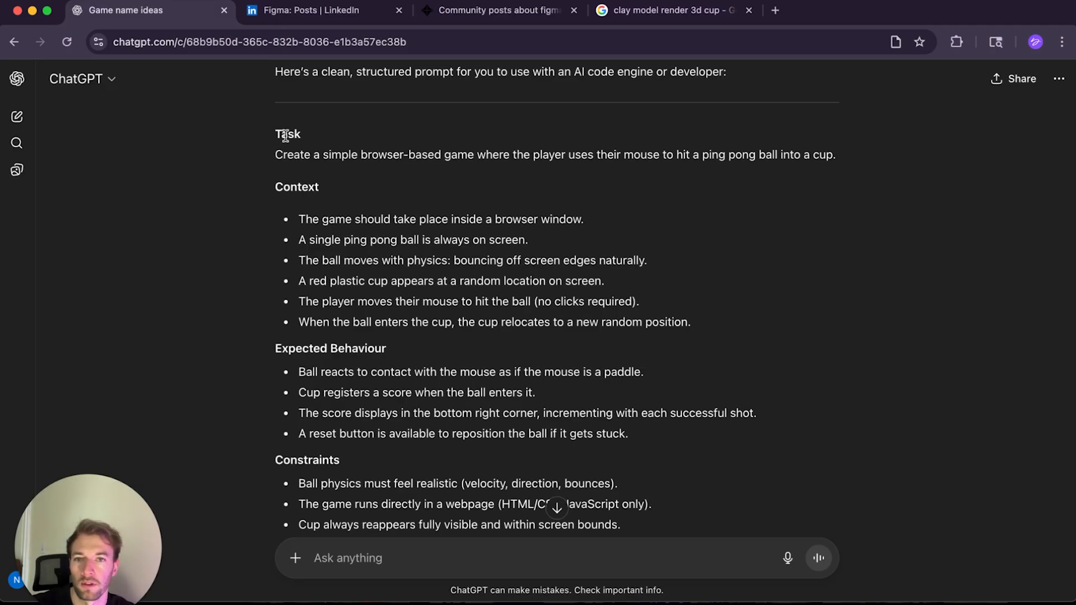
left_click_drag(275, 136, 751, 453)
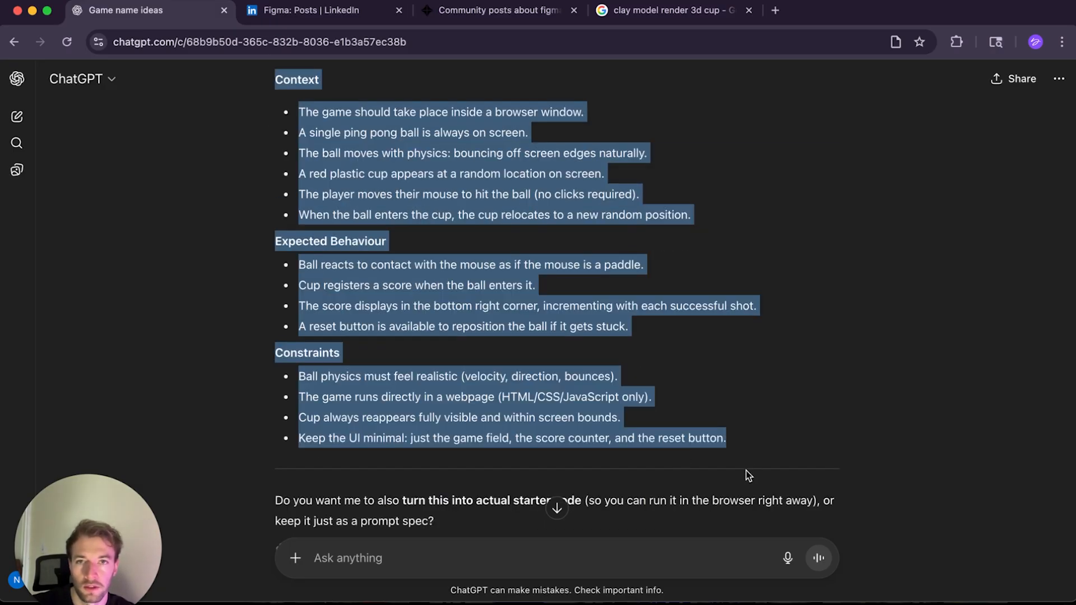
Step: Paste the generated prompt into the Figma Make prompt box and add dash bullets to the Constraints lines
key("super+Tab")
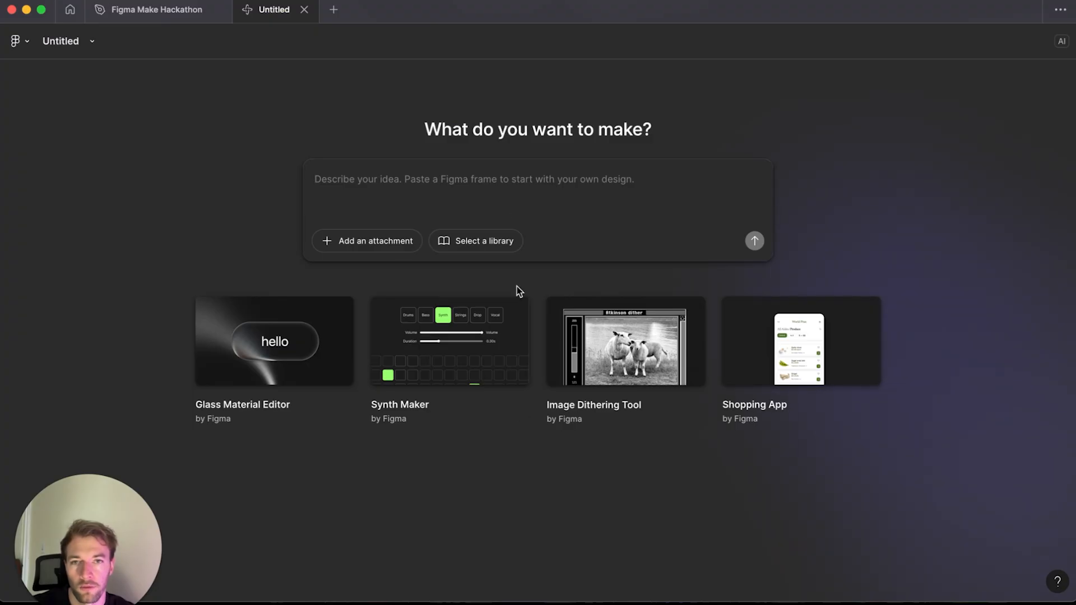
key("super+v")
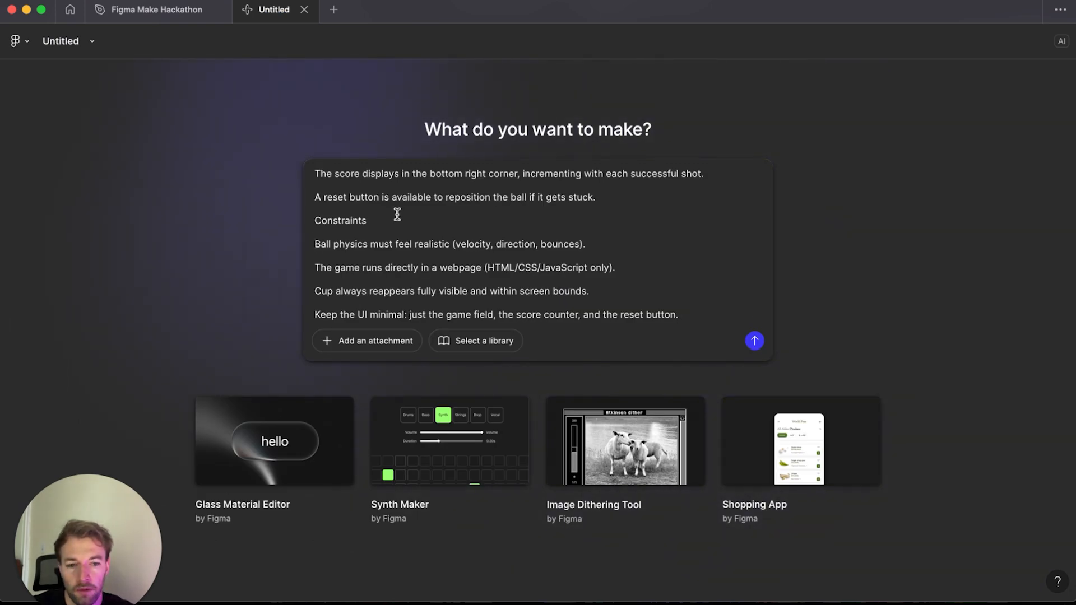
type("-")
left_click(314, 267)
type("-")
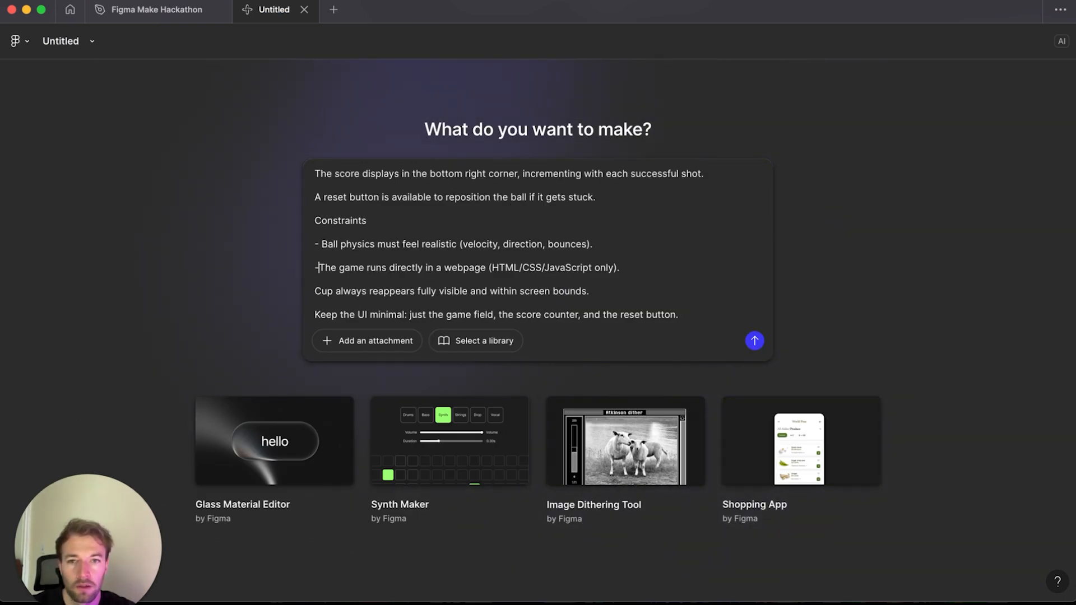
scroll(454, 260, "up", 10)
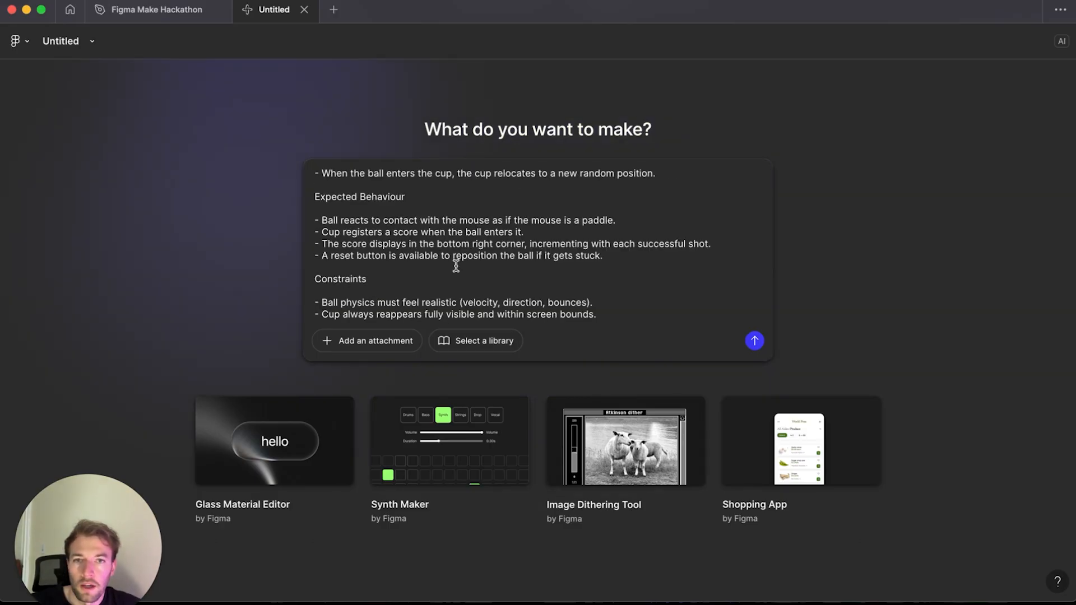
scroll(404, 268, "down", 10)
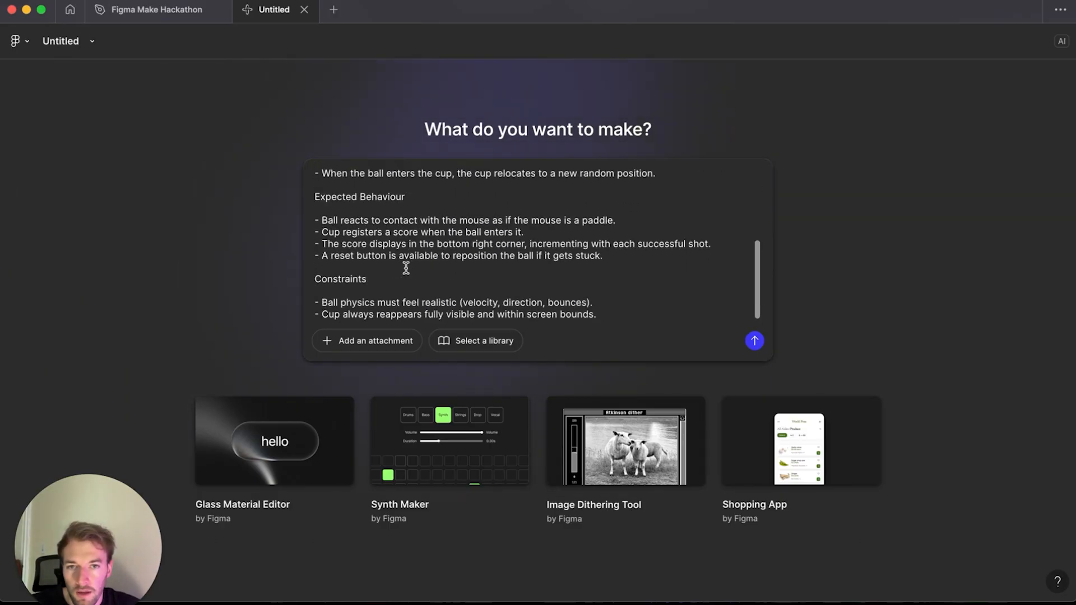
Step: Paste the SINK game frame from the design file into the end of the prompt and submit it
left_click(171, 11)
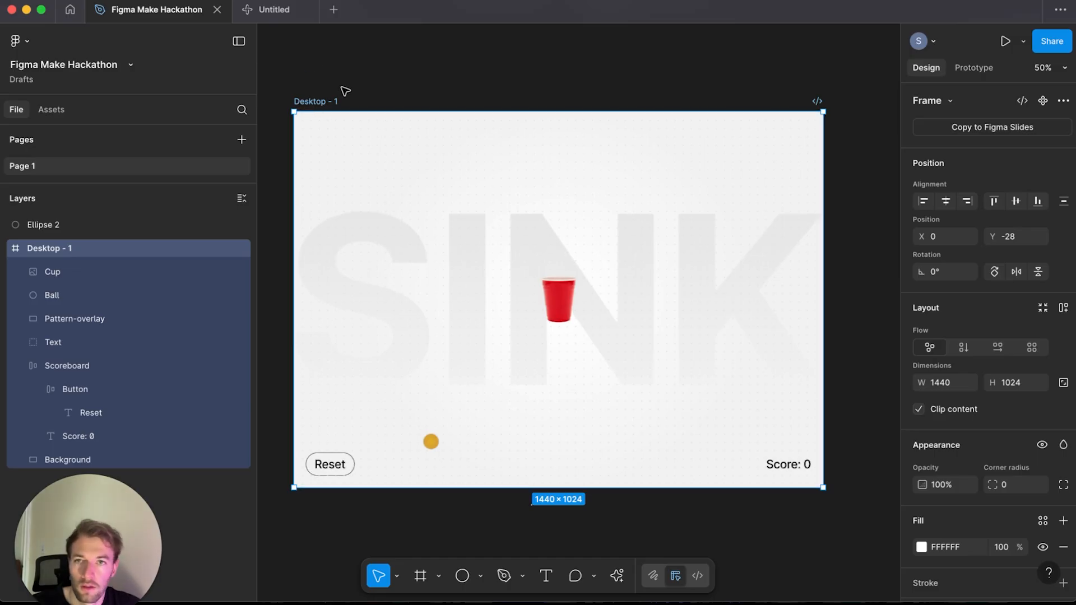
left_click(270, 7)
left_click(614, 310)
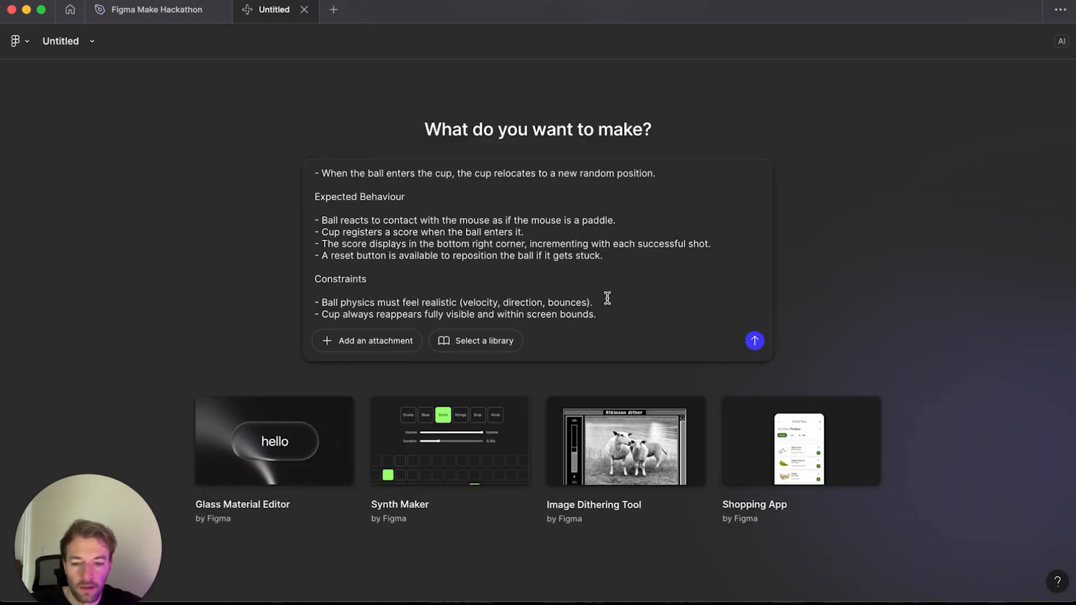
key("Return")
key("Return")
key("super+v")
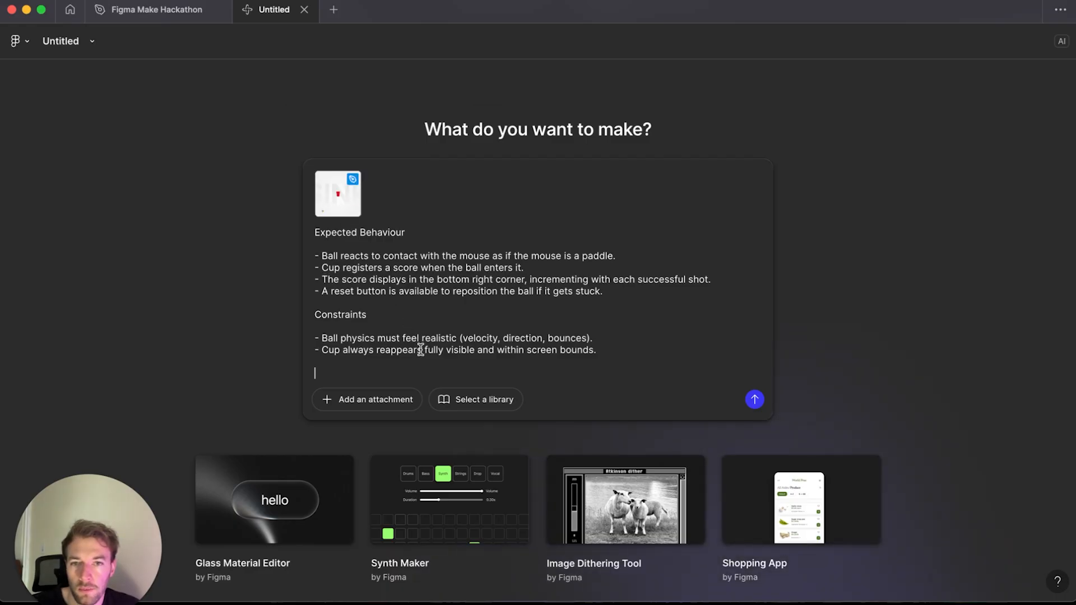
left_click(754, 399)
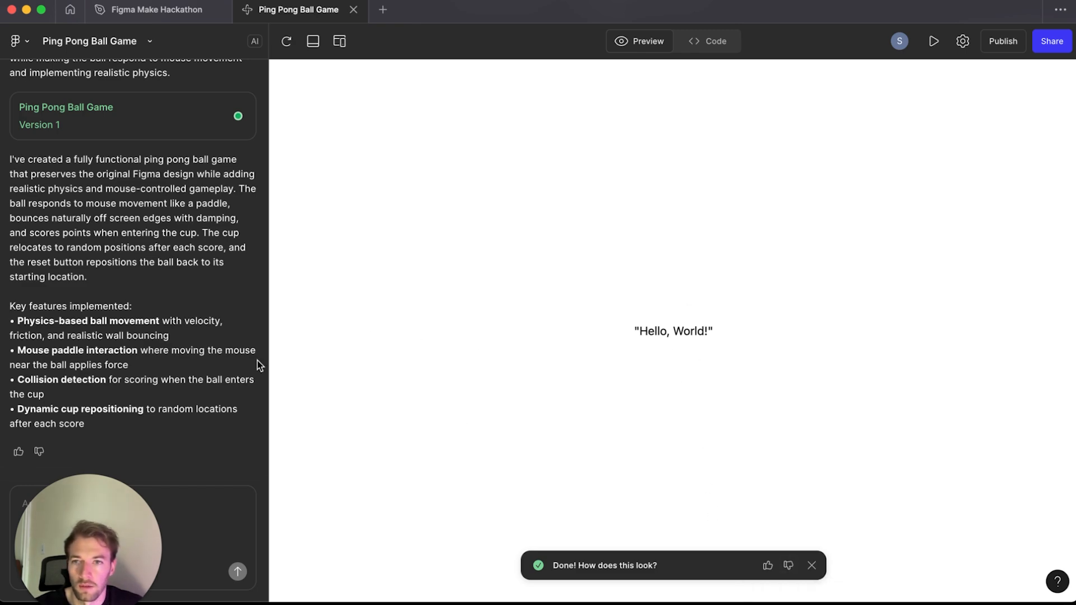
Step: Rate the generated result with a thumbs down and send the message "not working"
scroll(198, 341, "up", 3)
scroll(227, 397, "down", 3)
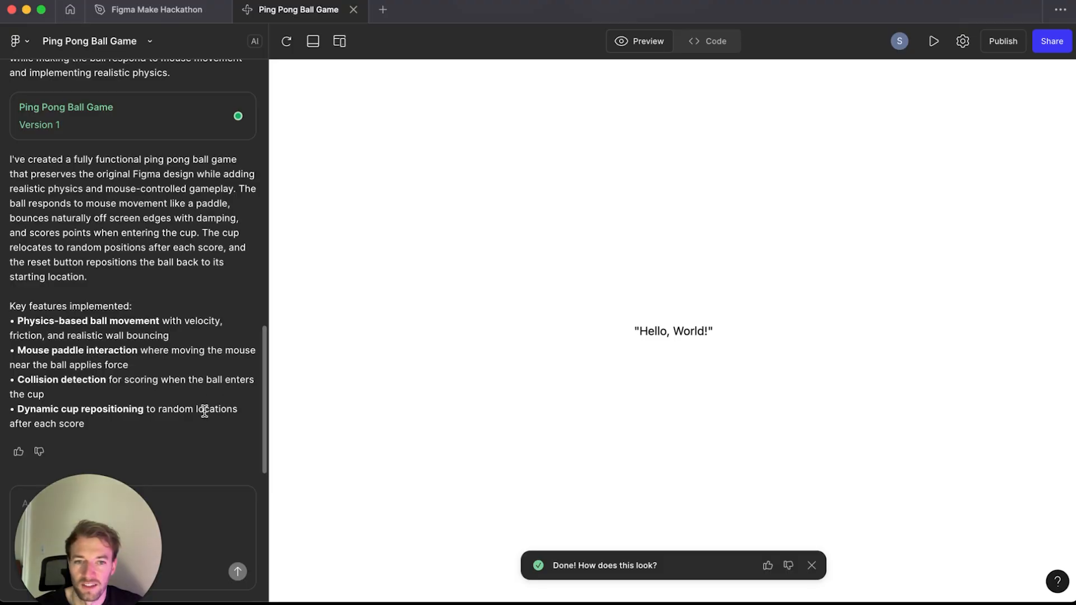
left_click(787, 566)
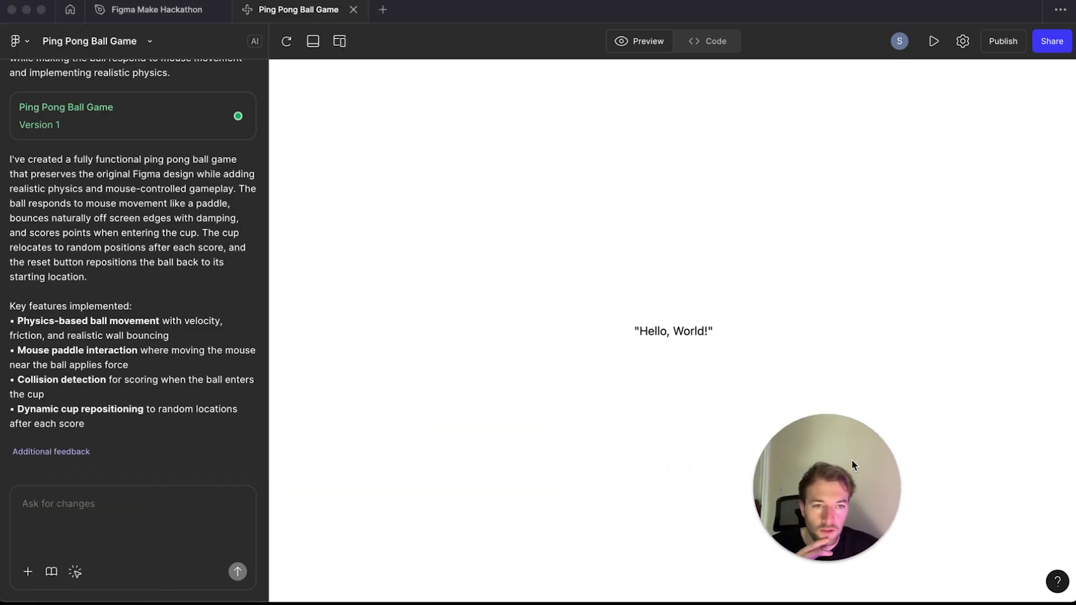
left_click(53, 507)
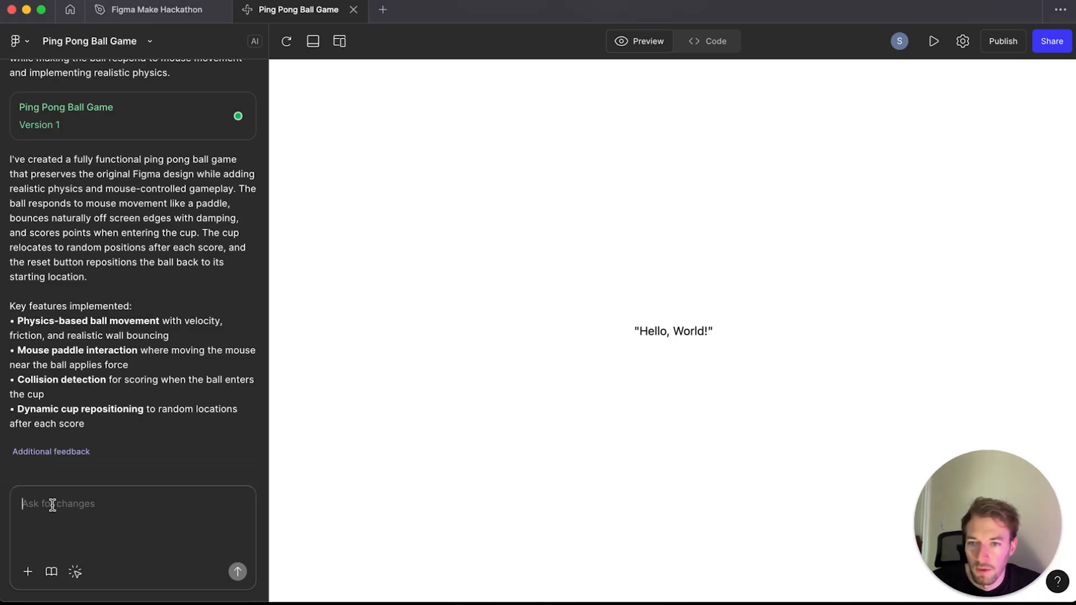
type("not working")
left_click(235, 574)
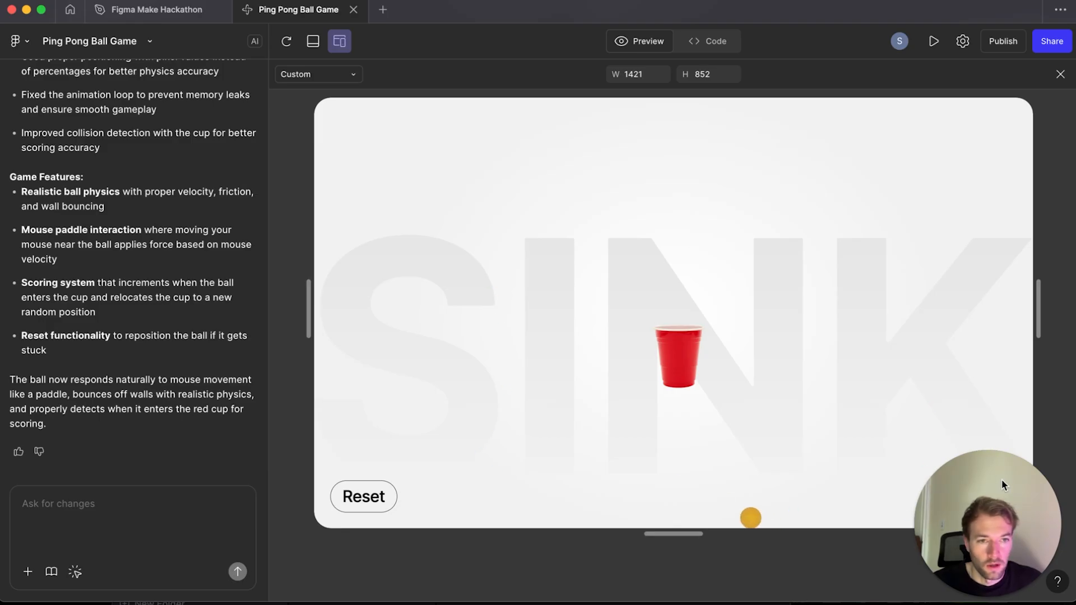
Step: Extend the preview frame's height to 927 and open the console panel
left_click_drag(1002, 484, 78, 473)
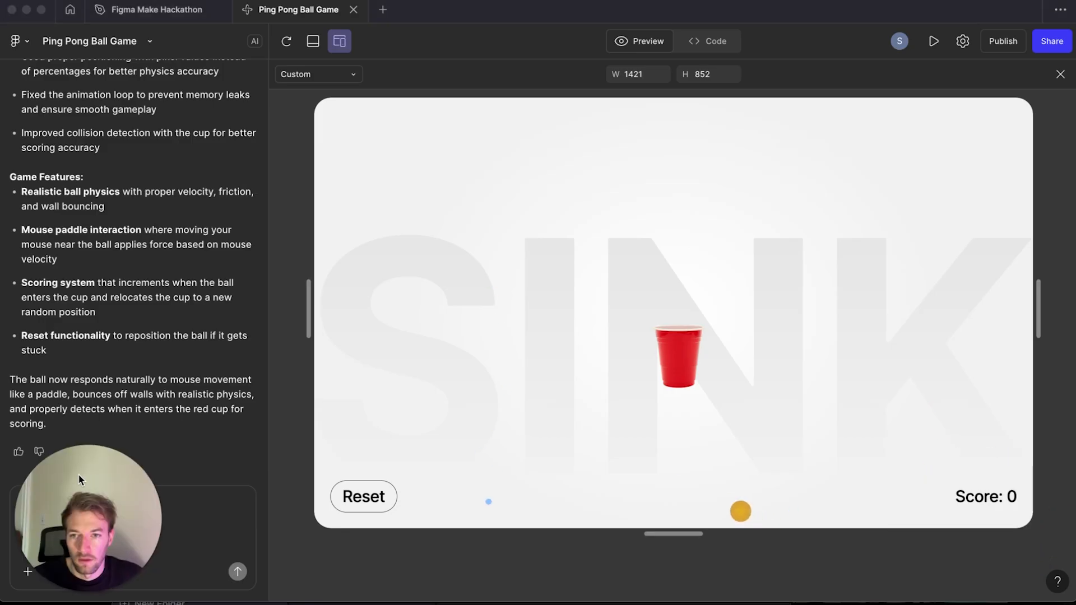
left_click(696, 570)
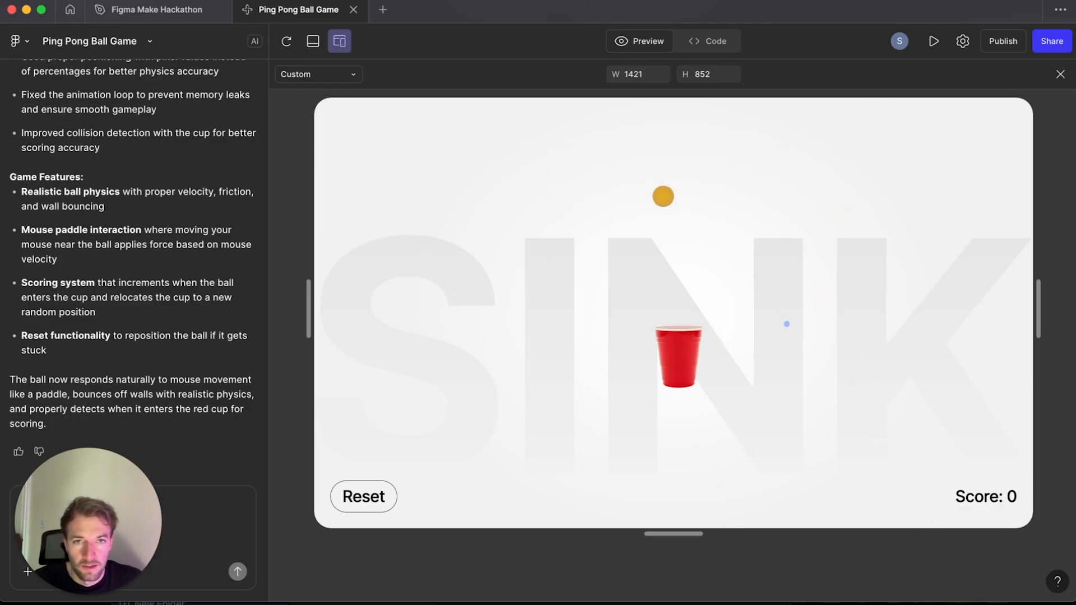
left_click_drag(673, 533, 673, 571)
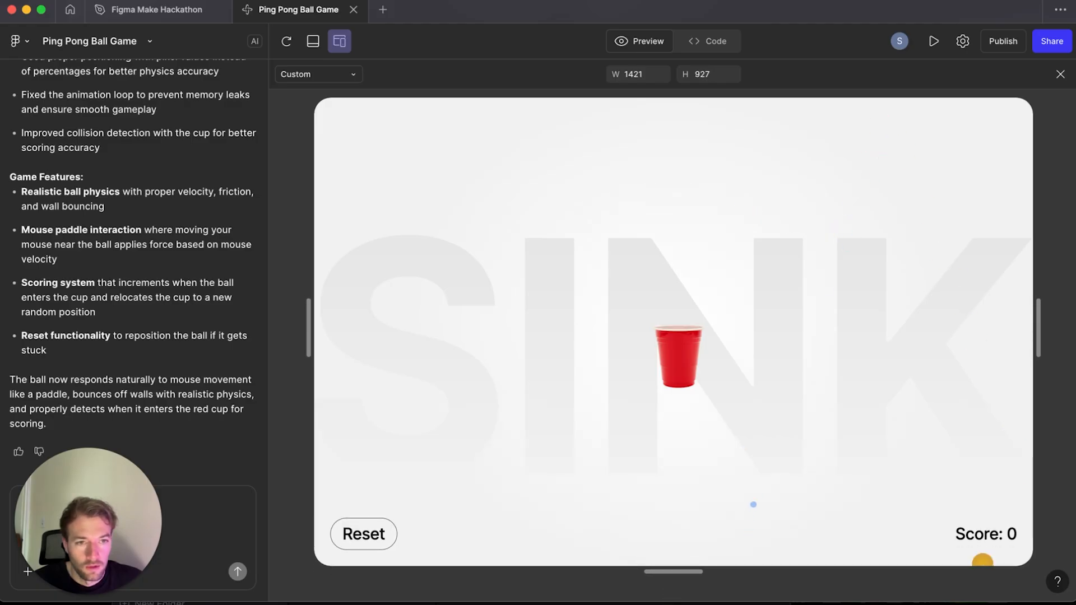
left_click(317, 74)
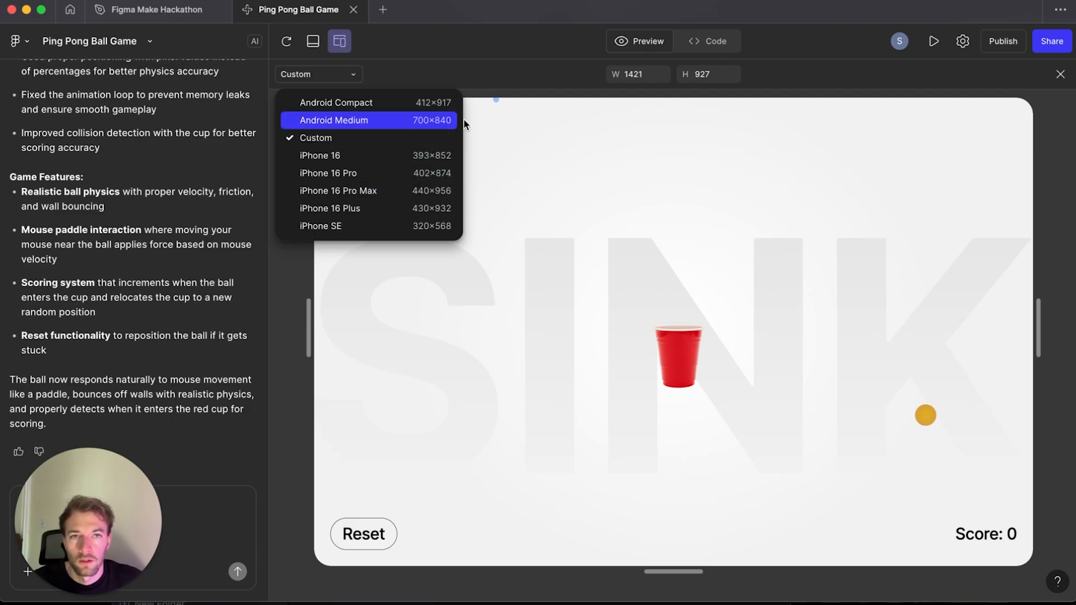
left_click(542, 73)
left_click(313, 42)
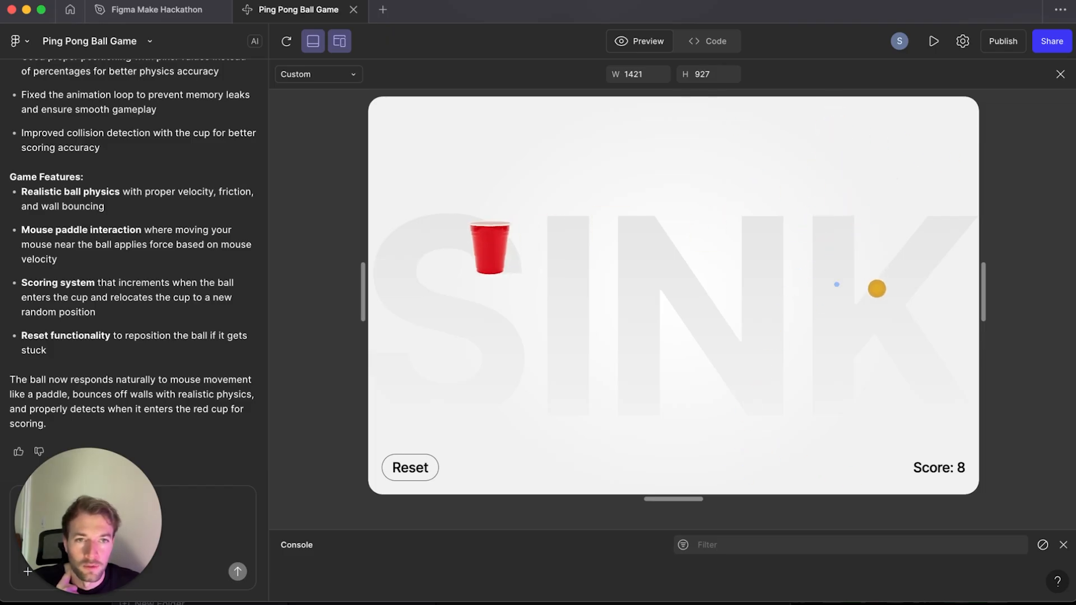
Step: Try playing the game in the preview
left_click_drag(428, 458, 459, 491)
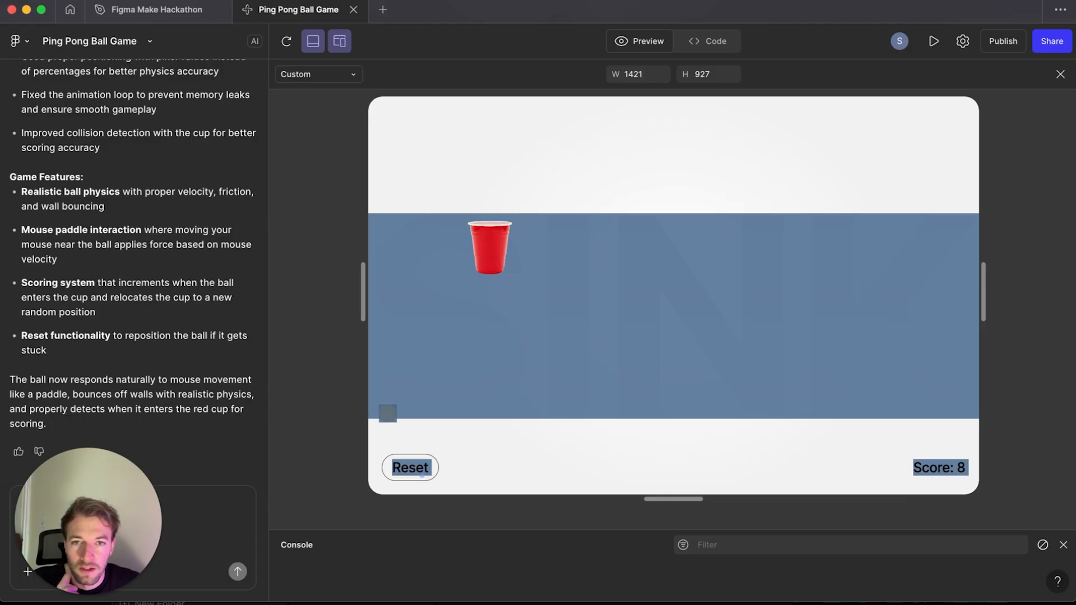
left_click(460, 490)
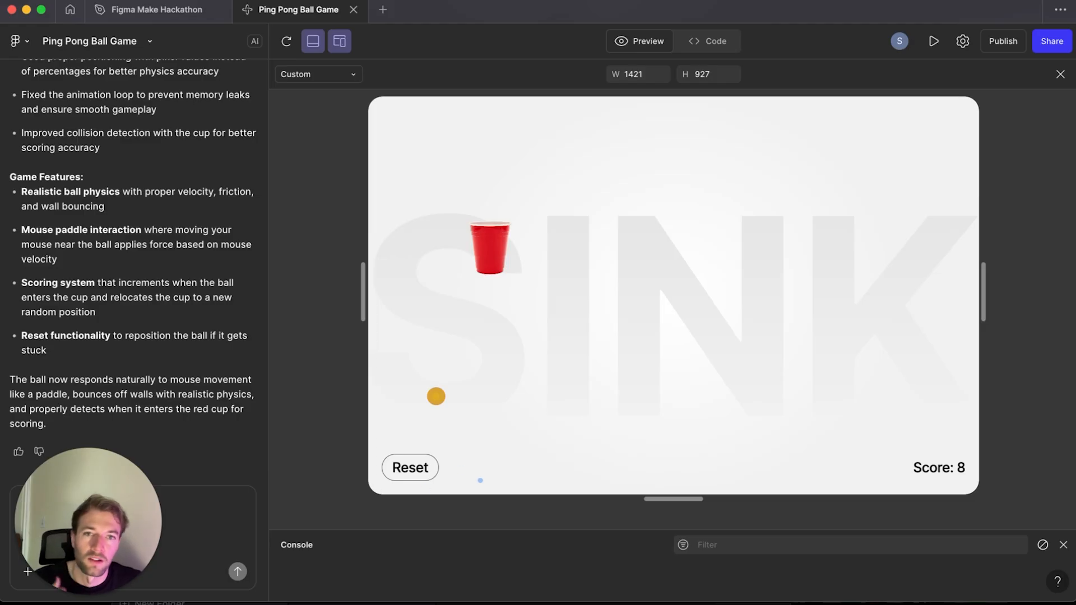
left_click_drag(79, 476, 994, 478)
Step: Ask to update the reset button to reset the position of the ball and the cup when clicked, and send it
left_click(127, 496)
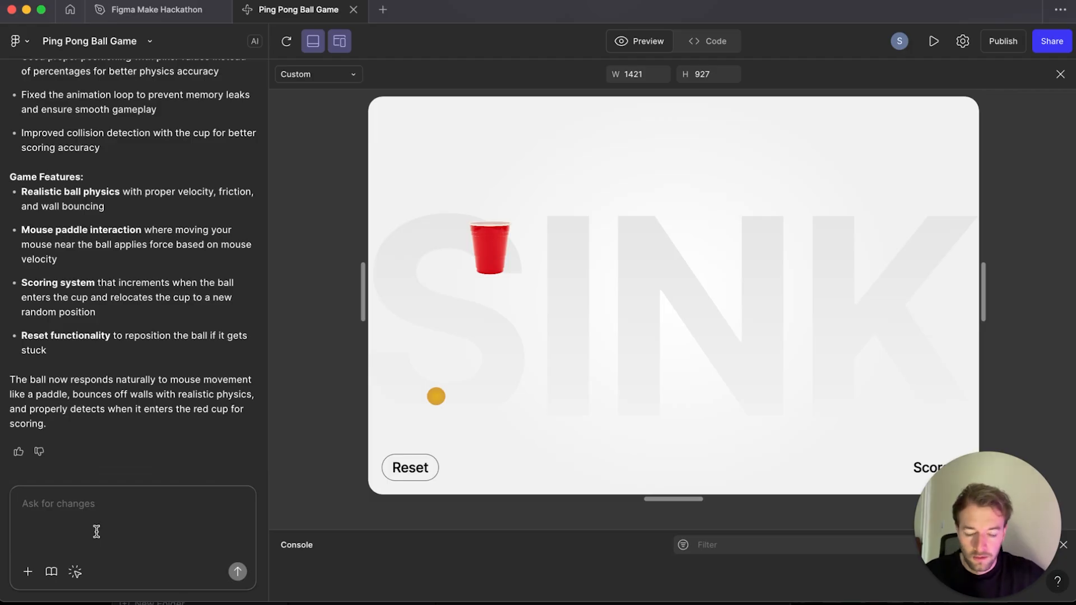
type("update th")
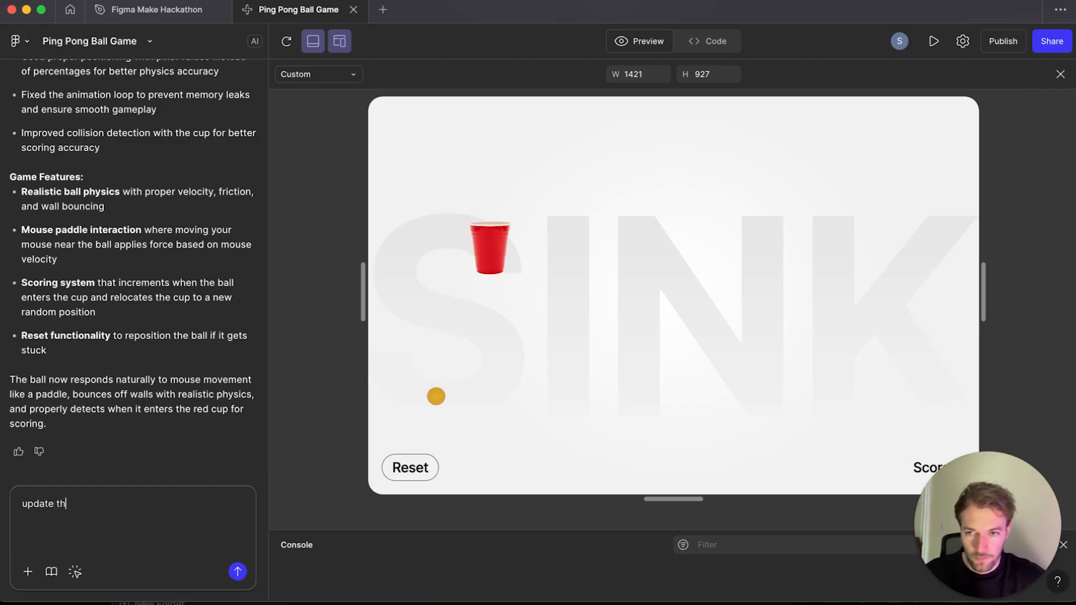
type("e reset bu")
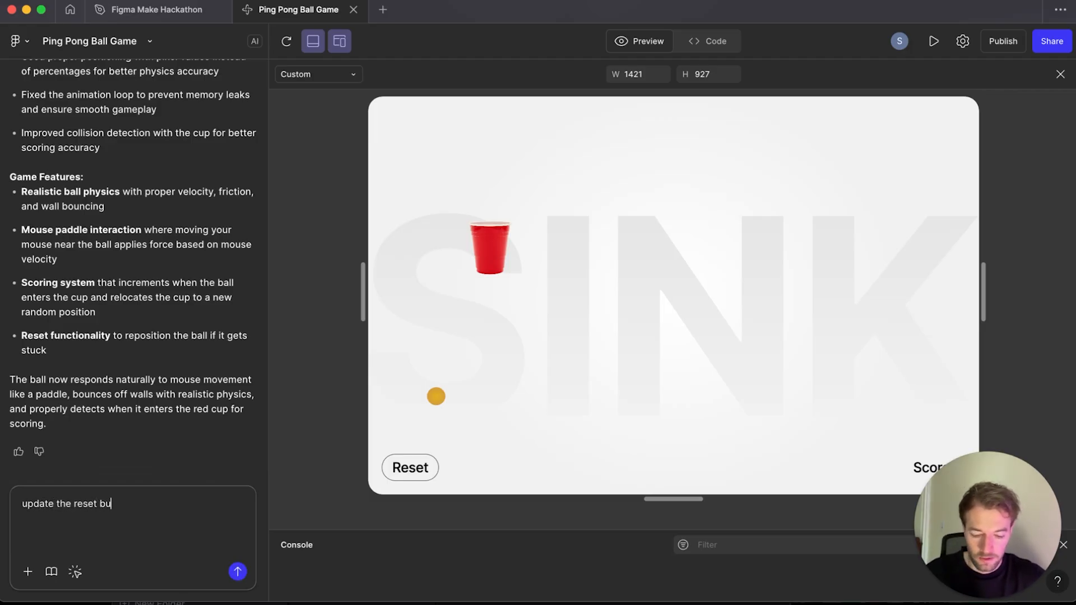
type("tton to reset t")
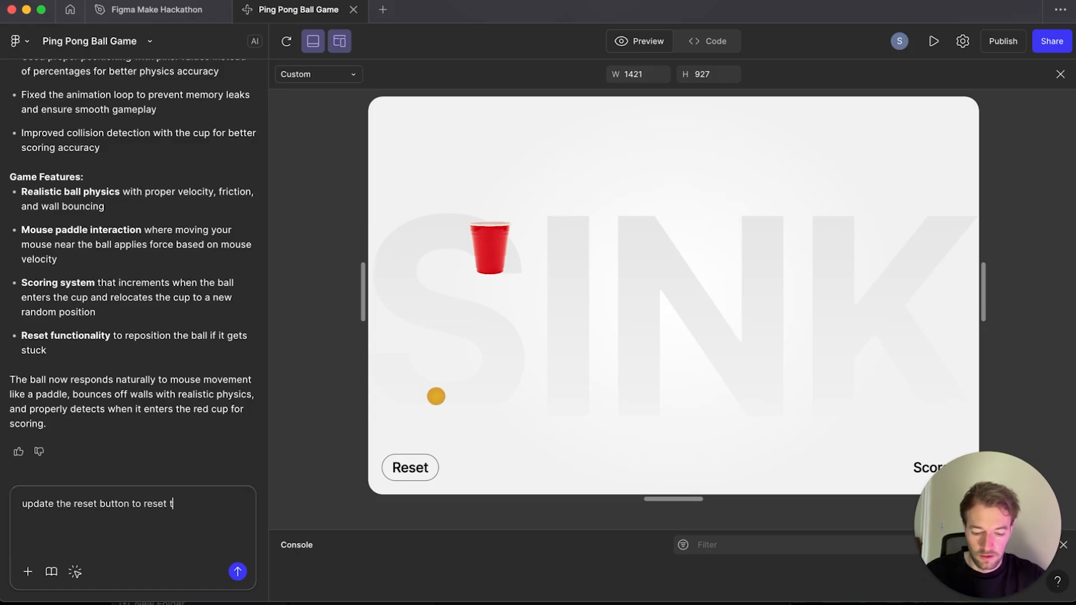
type("he position of the ball and the cup when ")
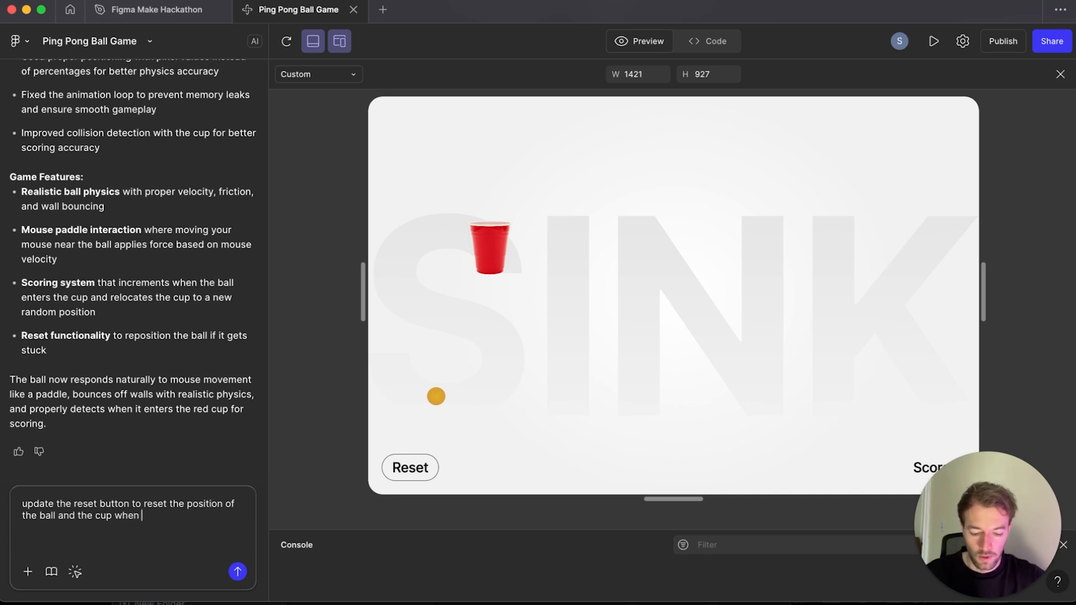
type("clicked.")
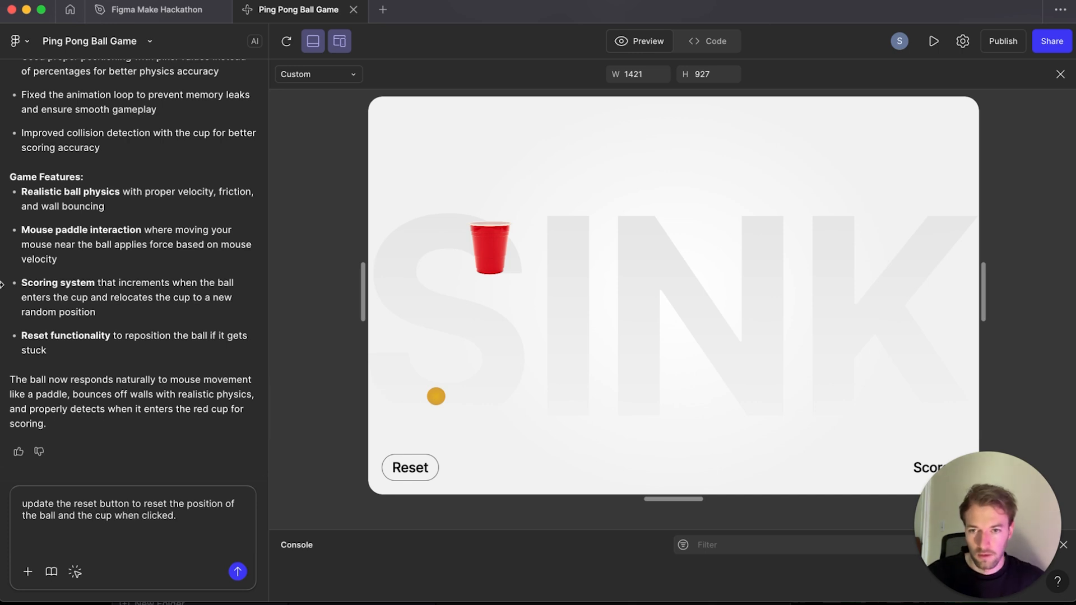
left_click(238, 572)
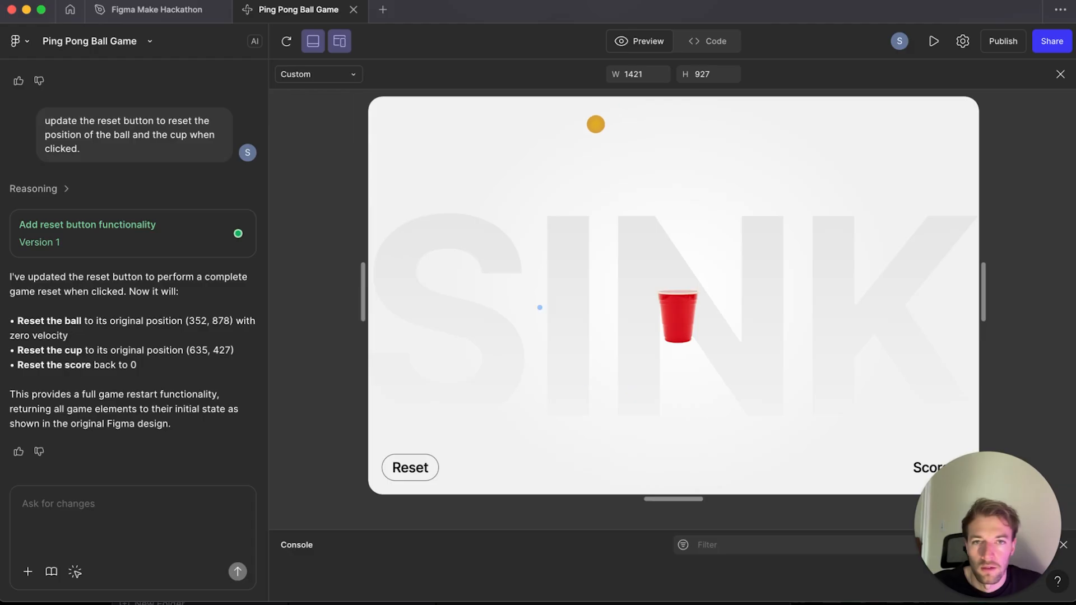
Step: Test the Reset button by playing the ball around in the preview
left_click_drag(670, 308, 637, 286)
left_click(636, 285)
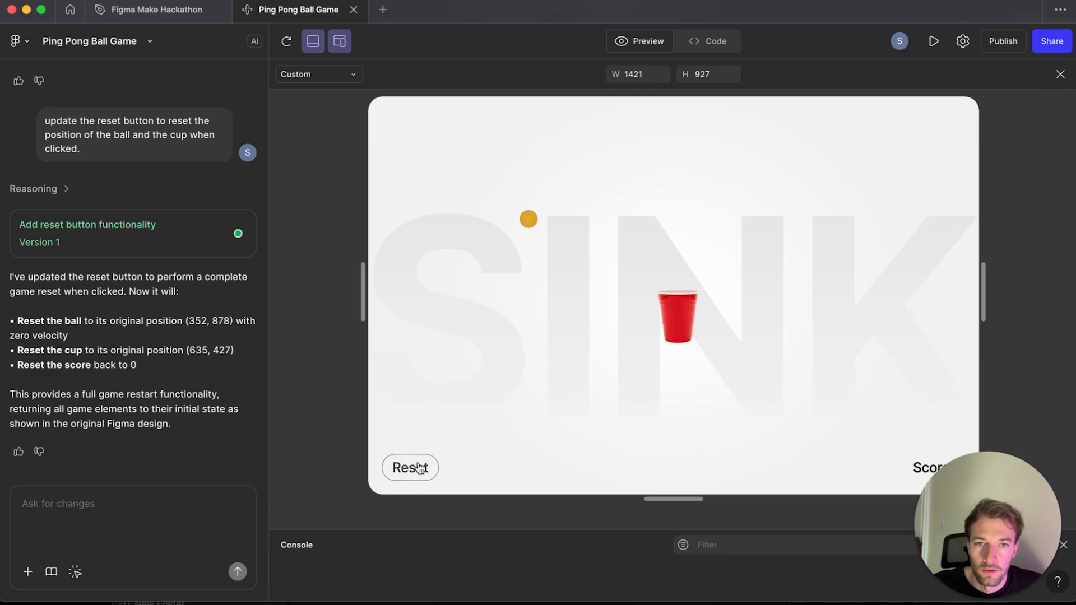
left_click(420, 469)
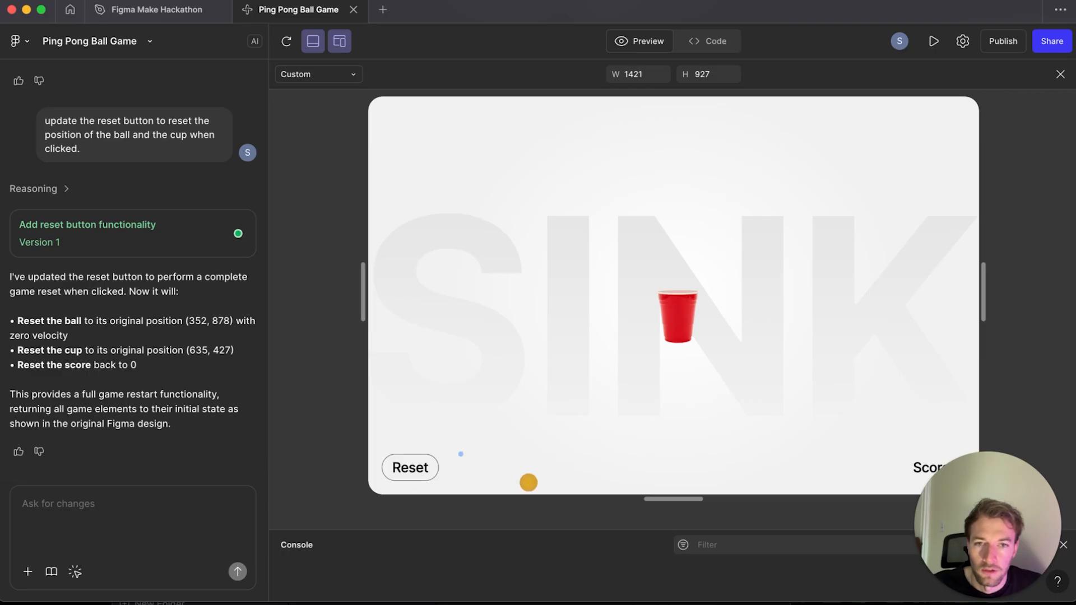
left_click(408, 475)
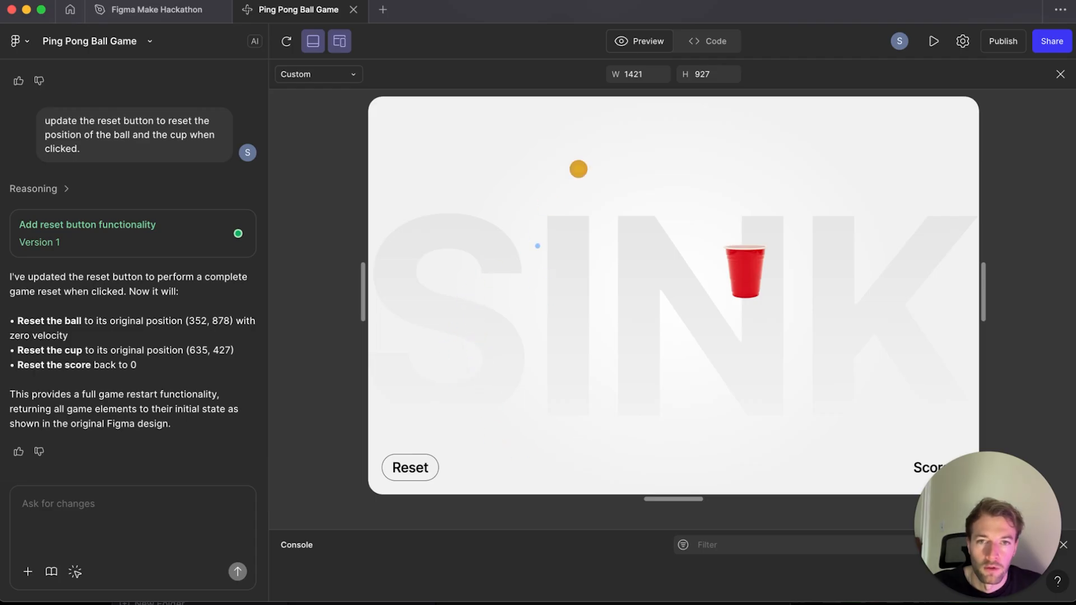
Step: Review the App.tsx code in the code view and return to the preview
left_click(704, 46)
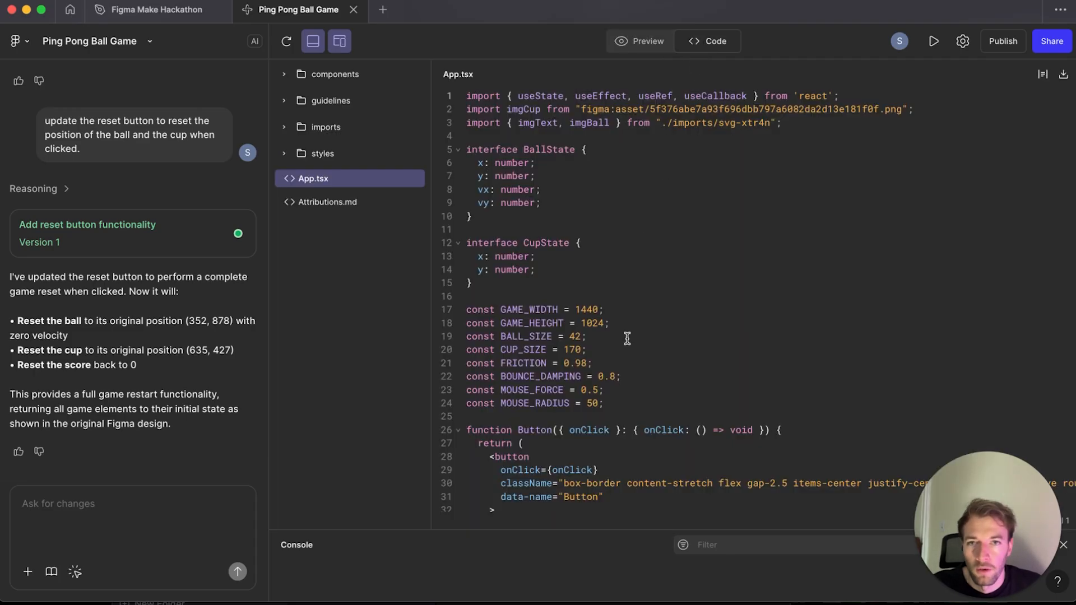
scroll(627, 339, "down", 20)
scroll(627, 338, "up", 20)
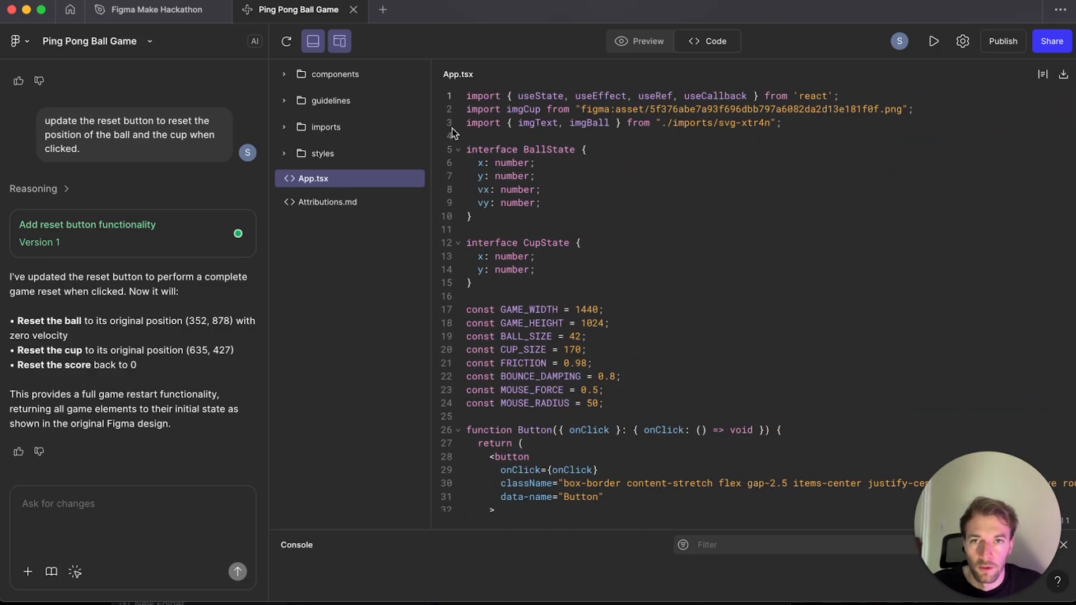
scroll(515, 280, "down", 8)
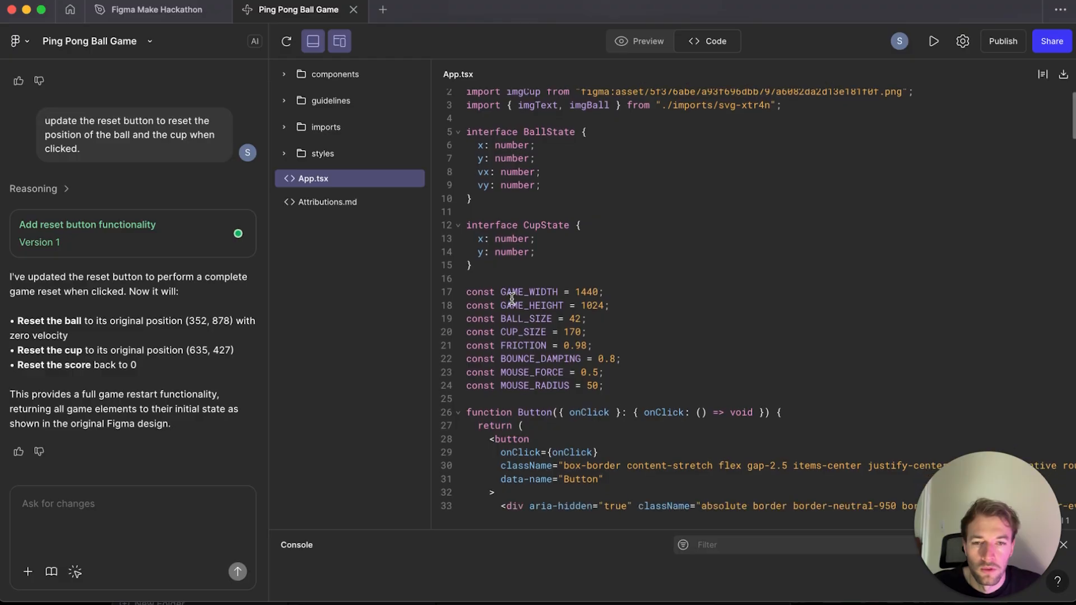
scroll(512, 299, "down", 3)
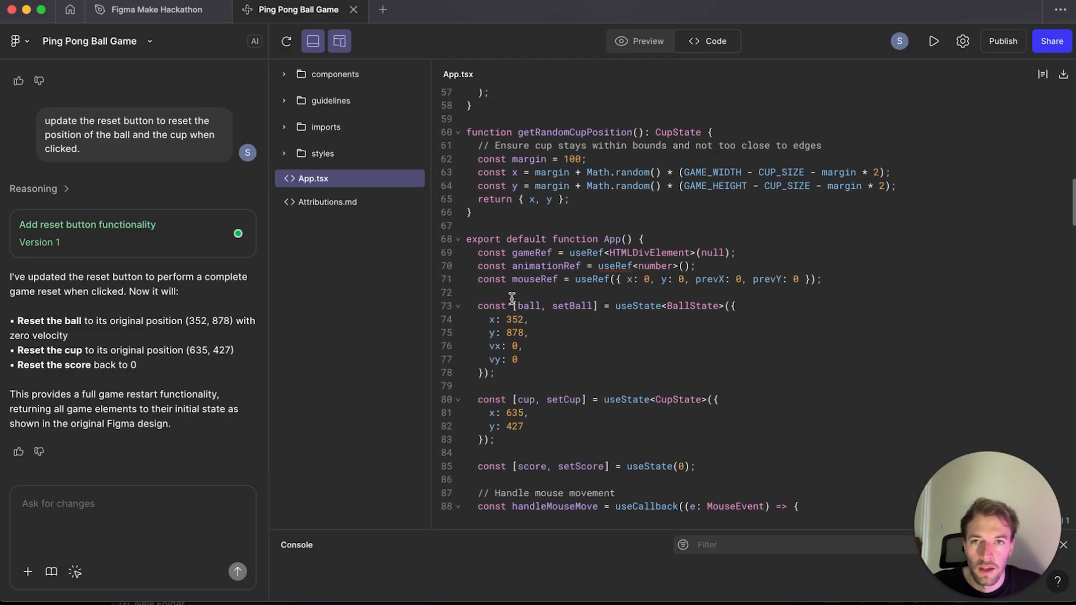
scroll(498, 324, "down", 8)
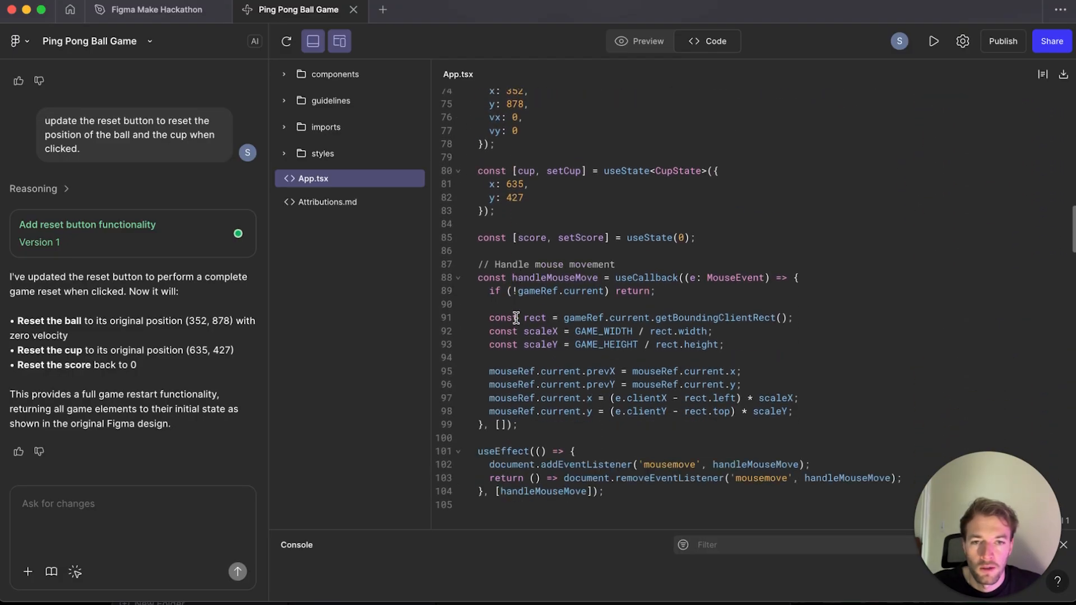
scroll(516, 318, "down", 3)
scroll(515, 317, "up", 20)
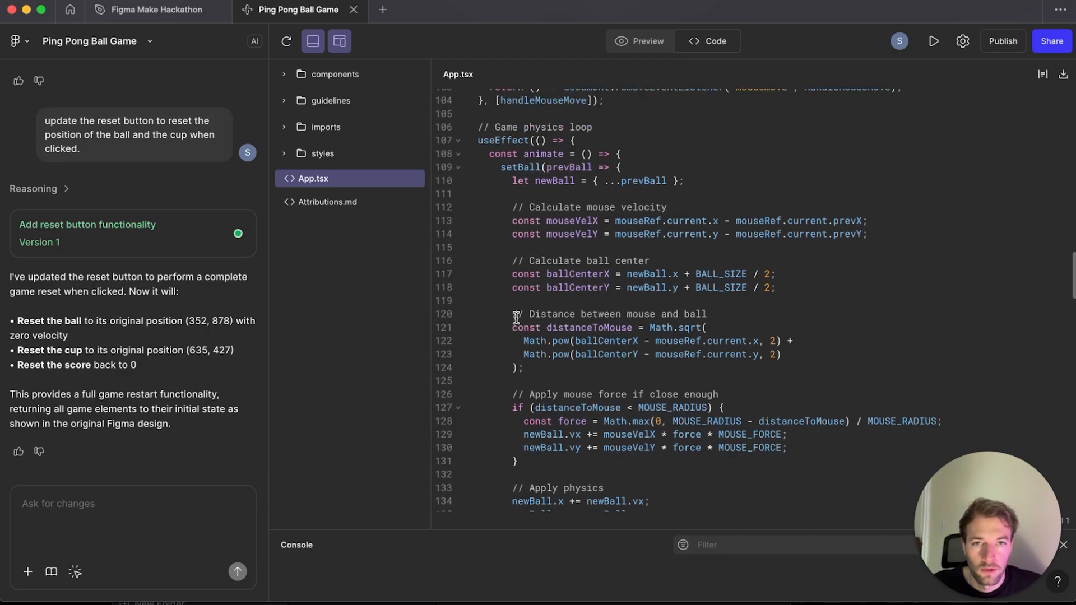
scroll(512, 313, "down", 2)
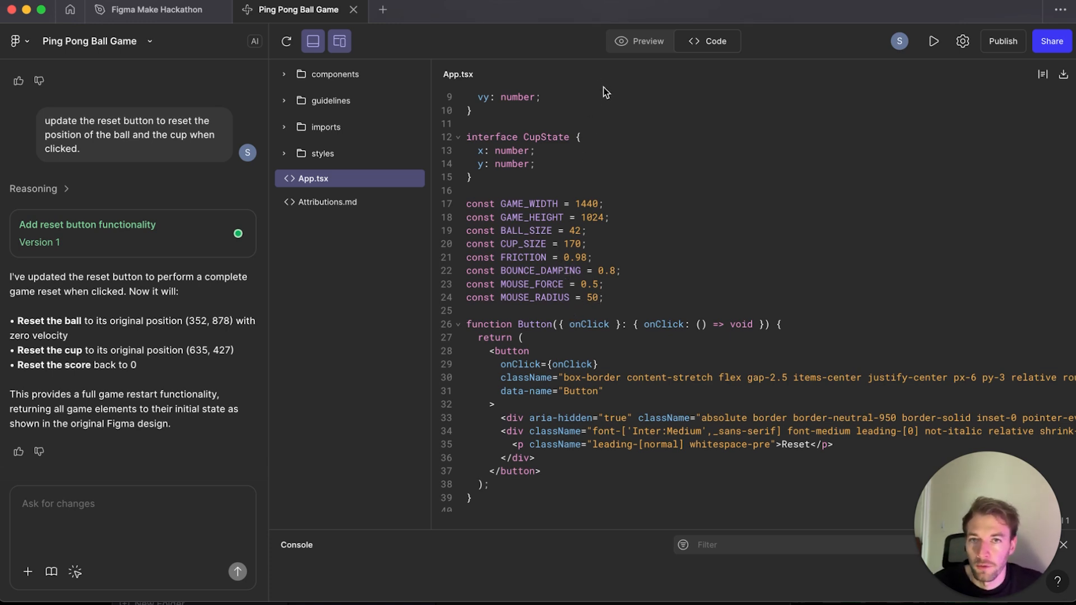
left_click(640, 41)
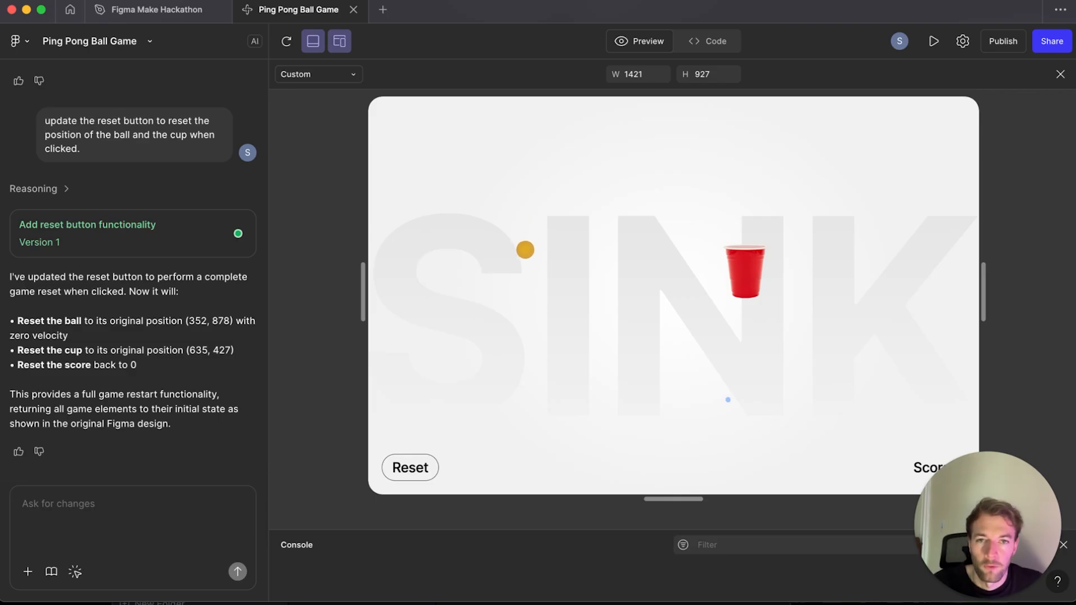